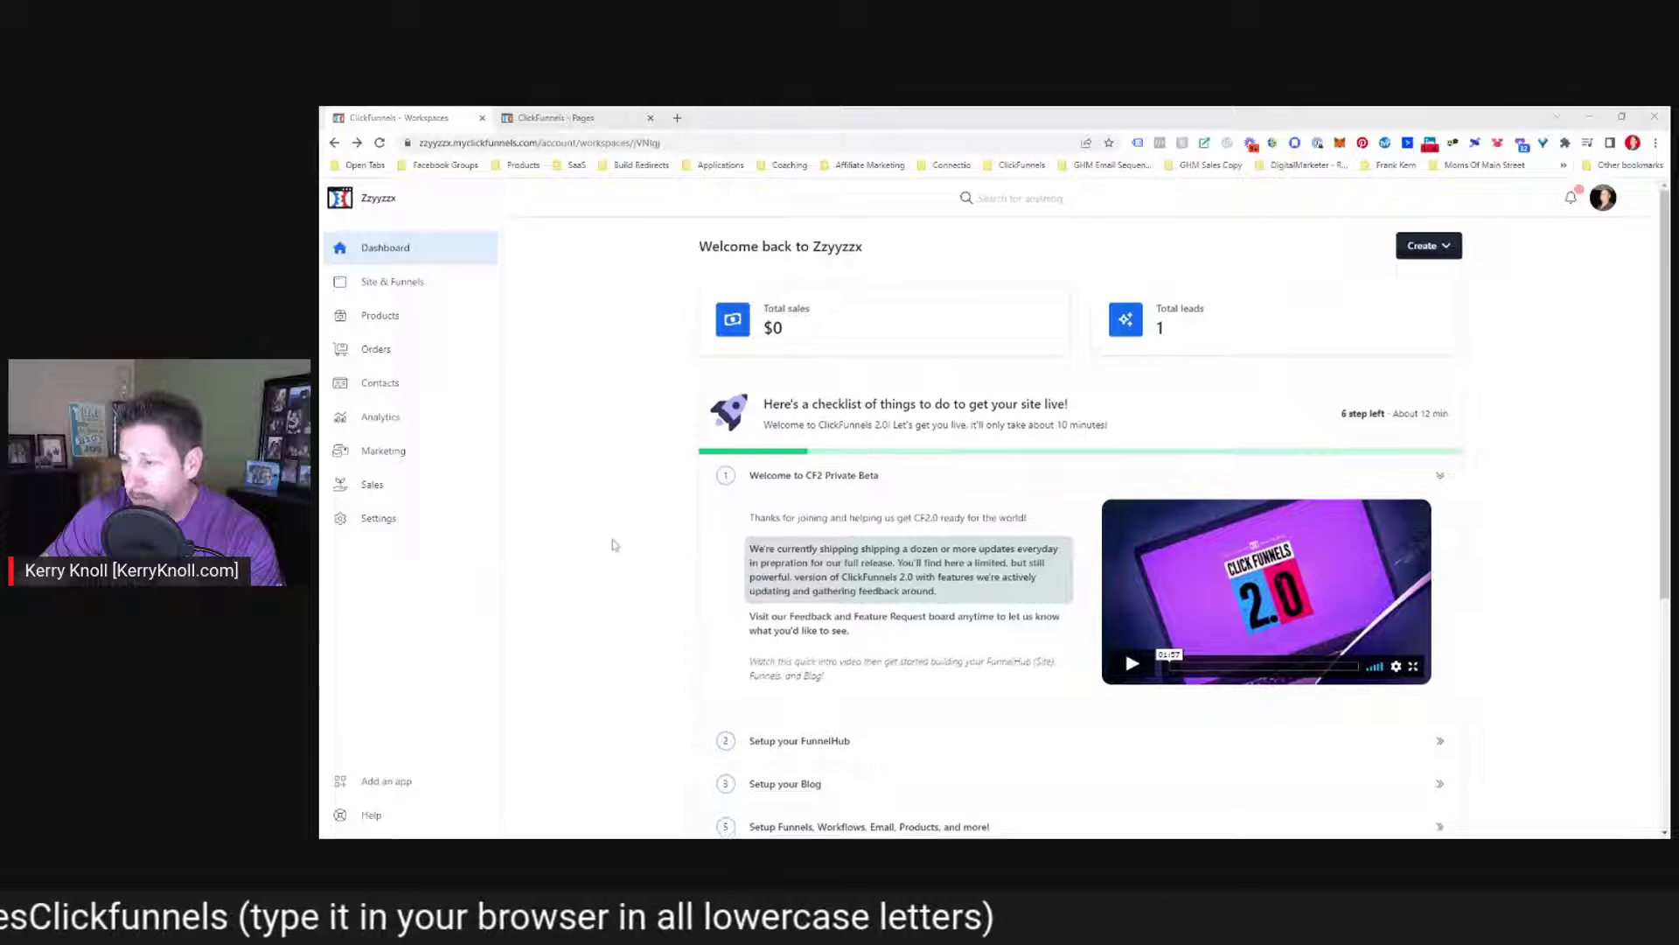
{"action": "scroll", "coordinate": [590, 560], "scroll_direction": "down", "scroll_amount": 4}
{"action": "scroll", "coordinate": [604, 546], "scroll_direction": "up", "scroll_amount": 4}
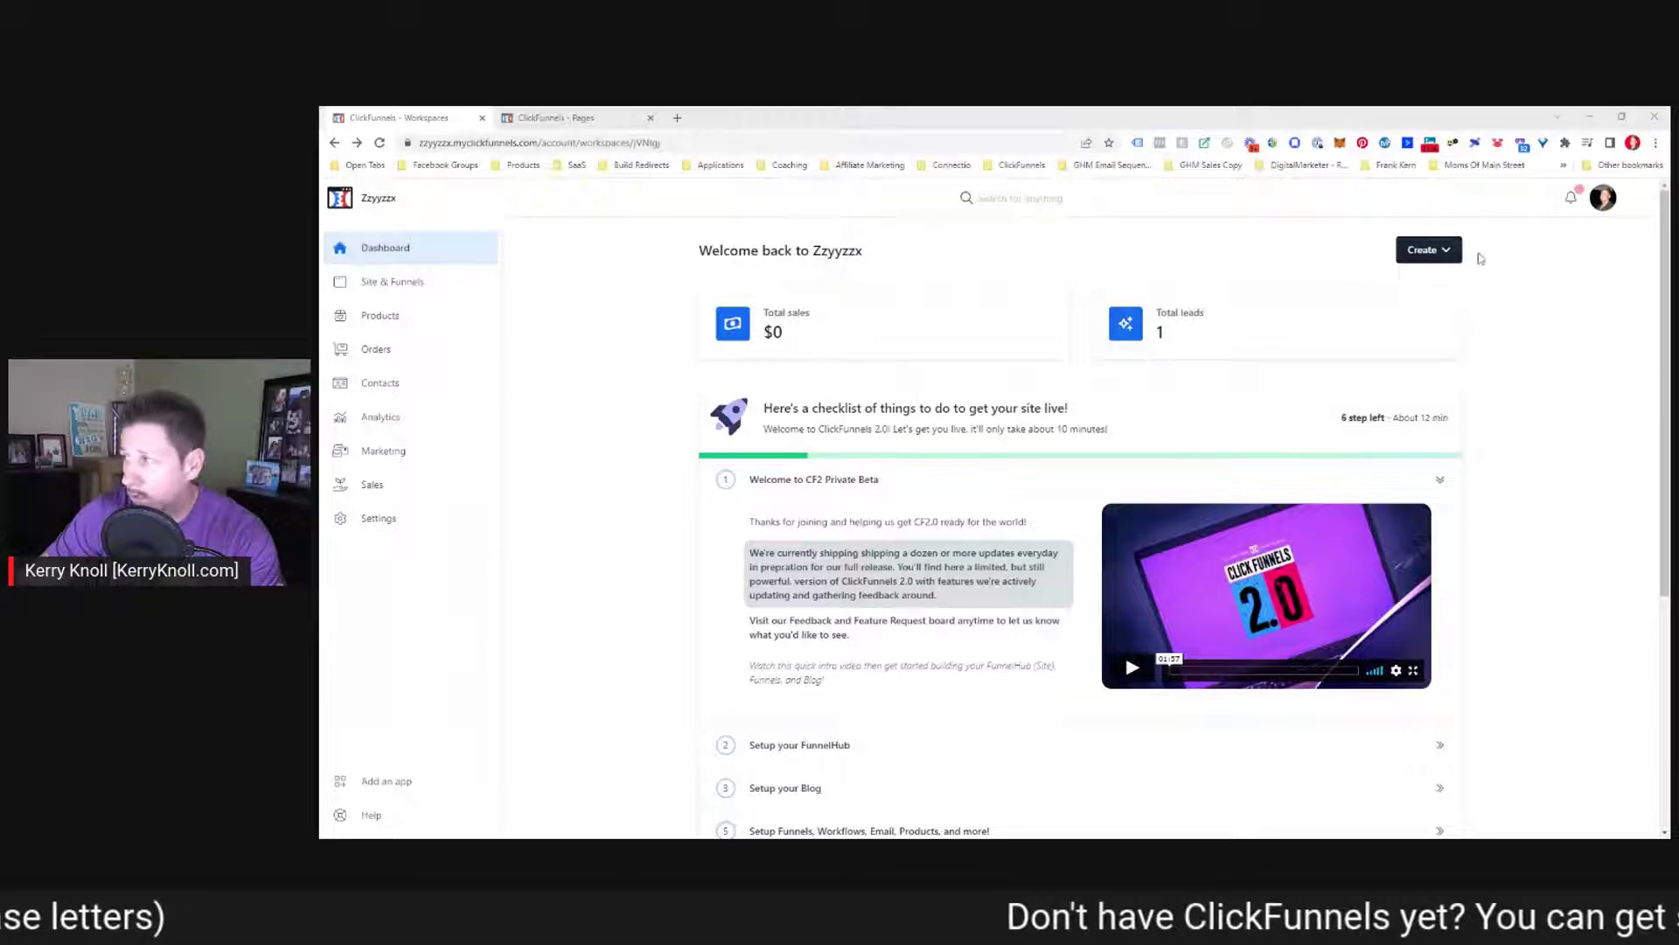
{"action": "left_click", "coordinate": [1433, 251]}
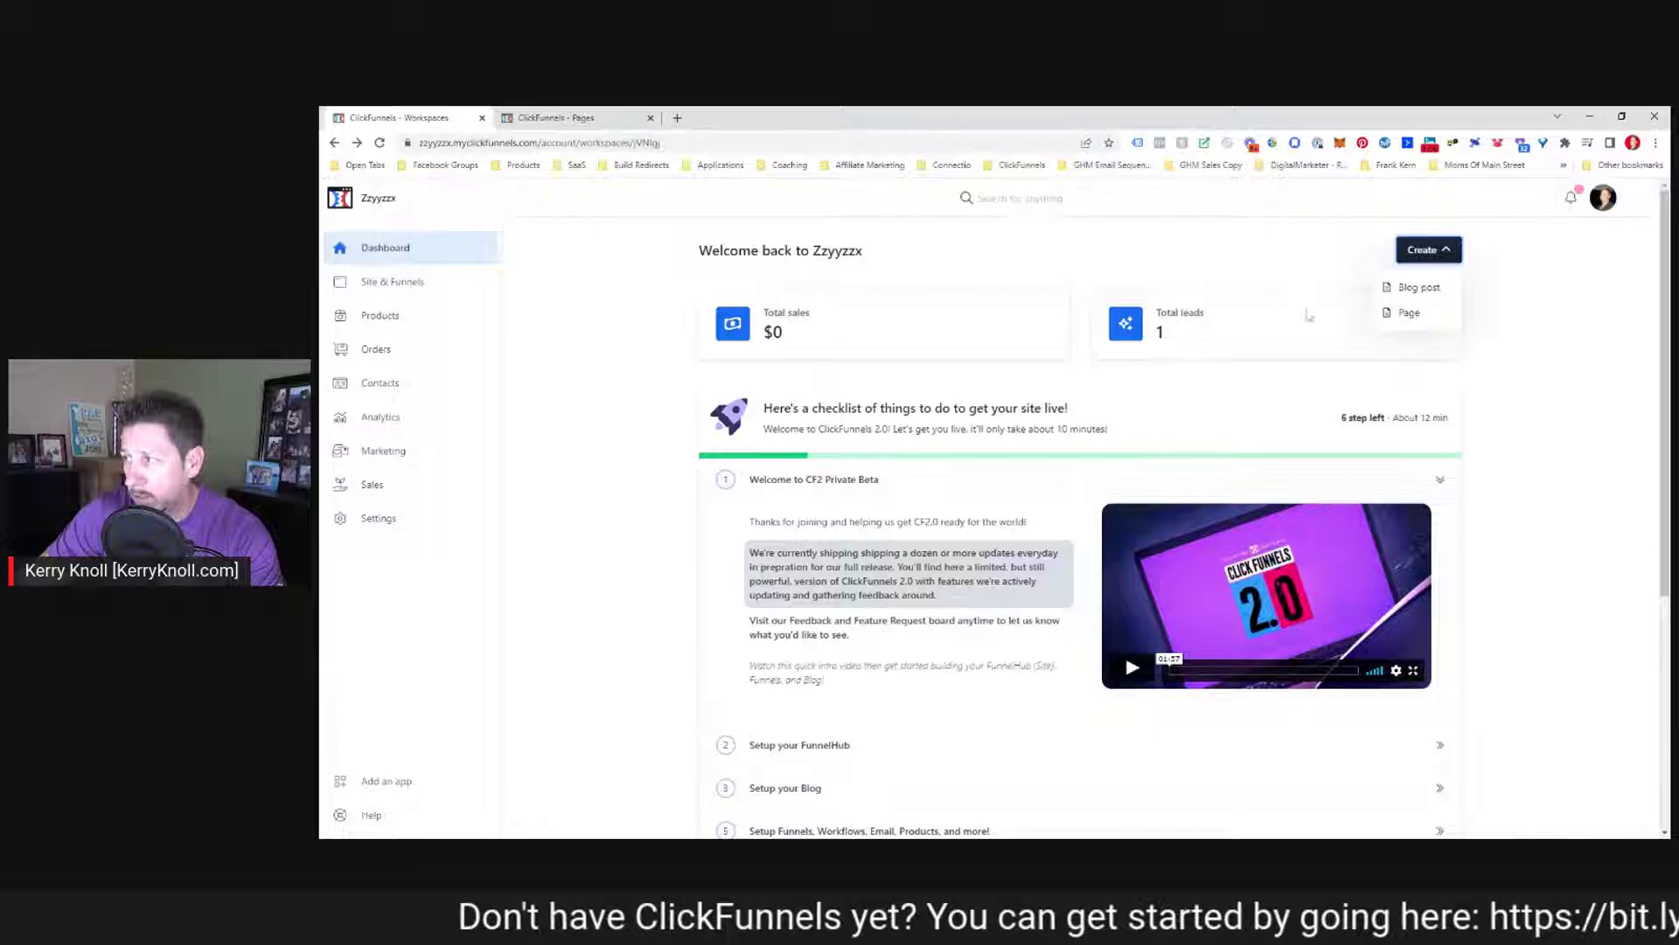
{"action": "left_click", "coordinate": [1232, 265]}
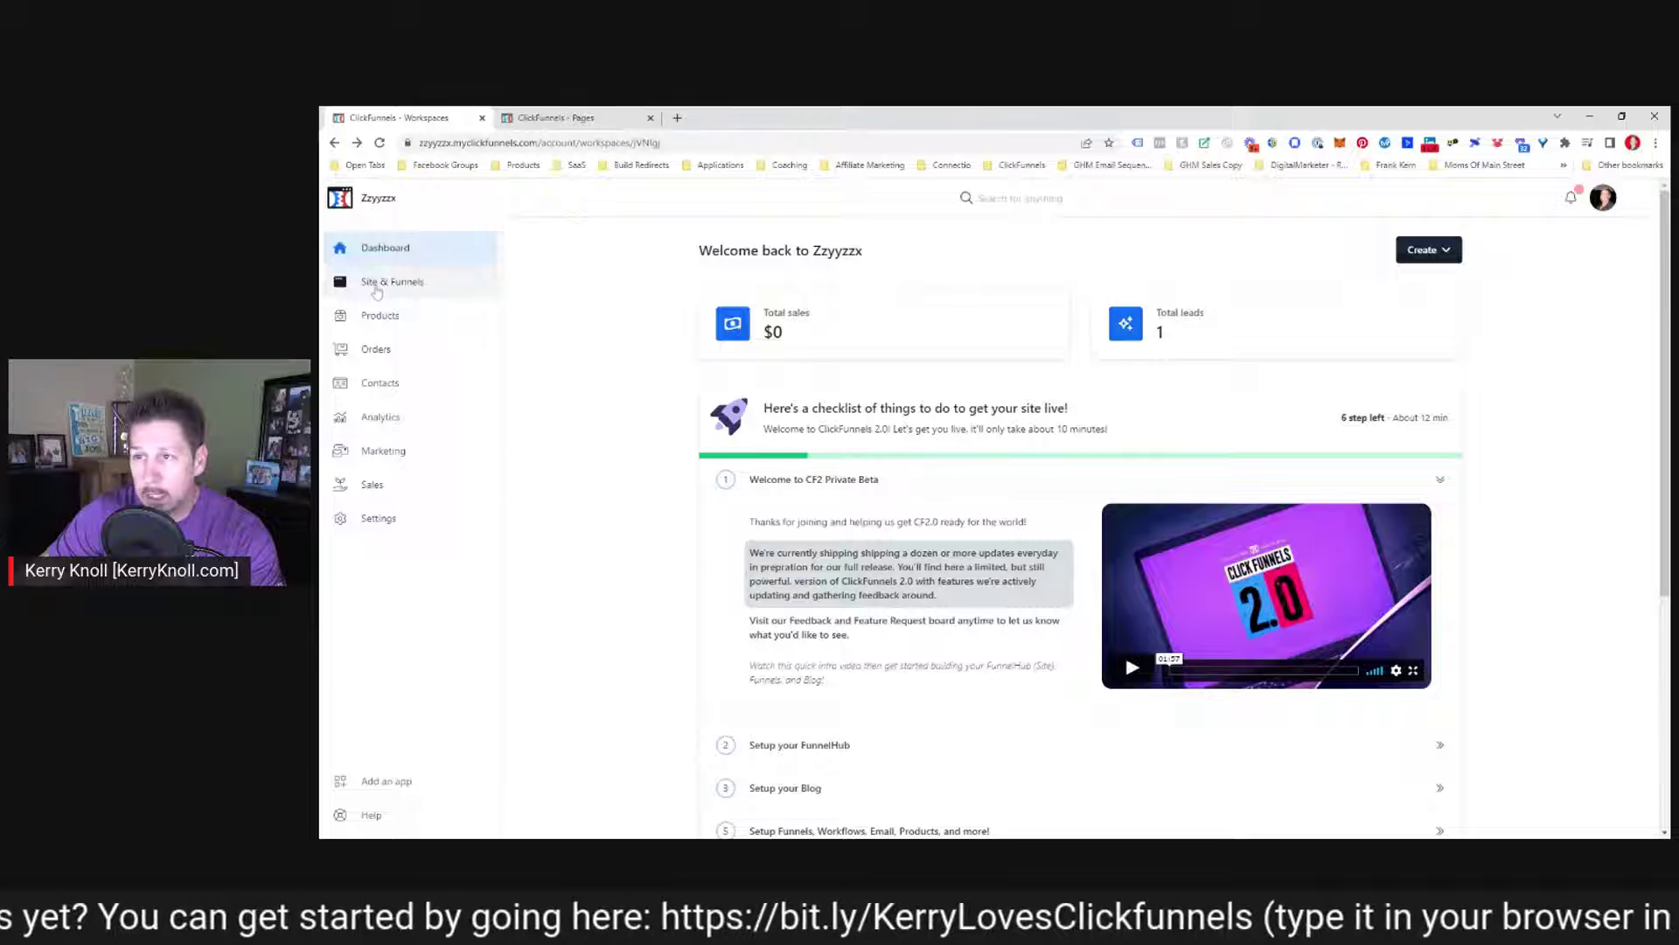
Open the Pages list of the workspace's site, dismissing the site overview's welcome tour
{"action": "left_click", "coordinate": [376, 289]}
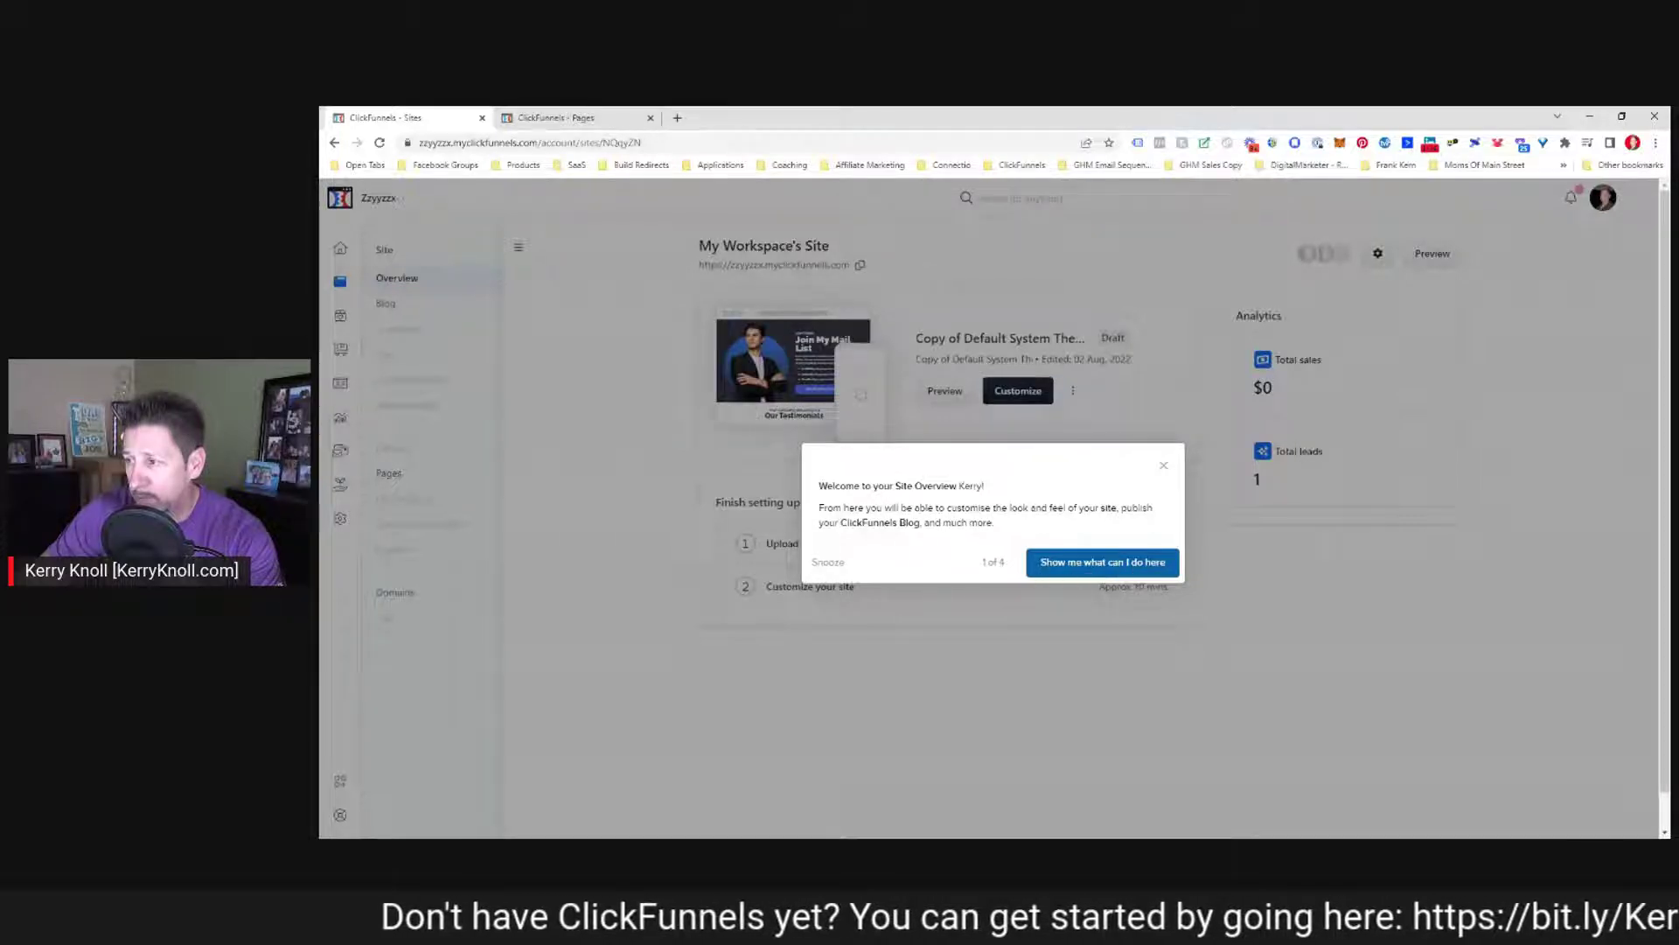
{"action": "left_click", "coordinate": [1164, 465]}
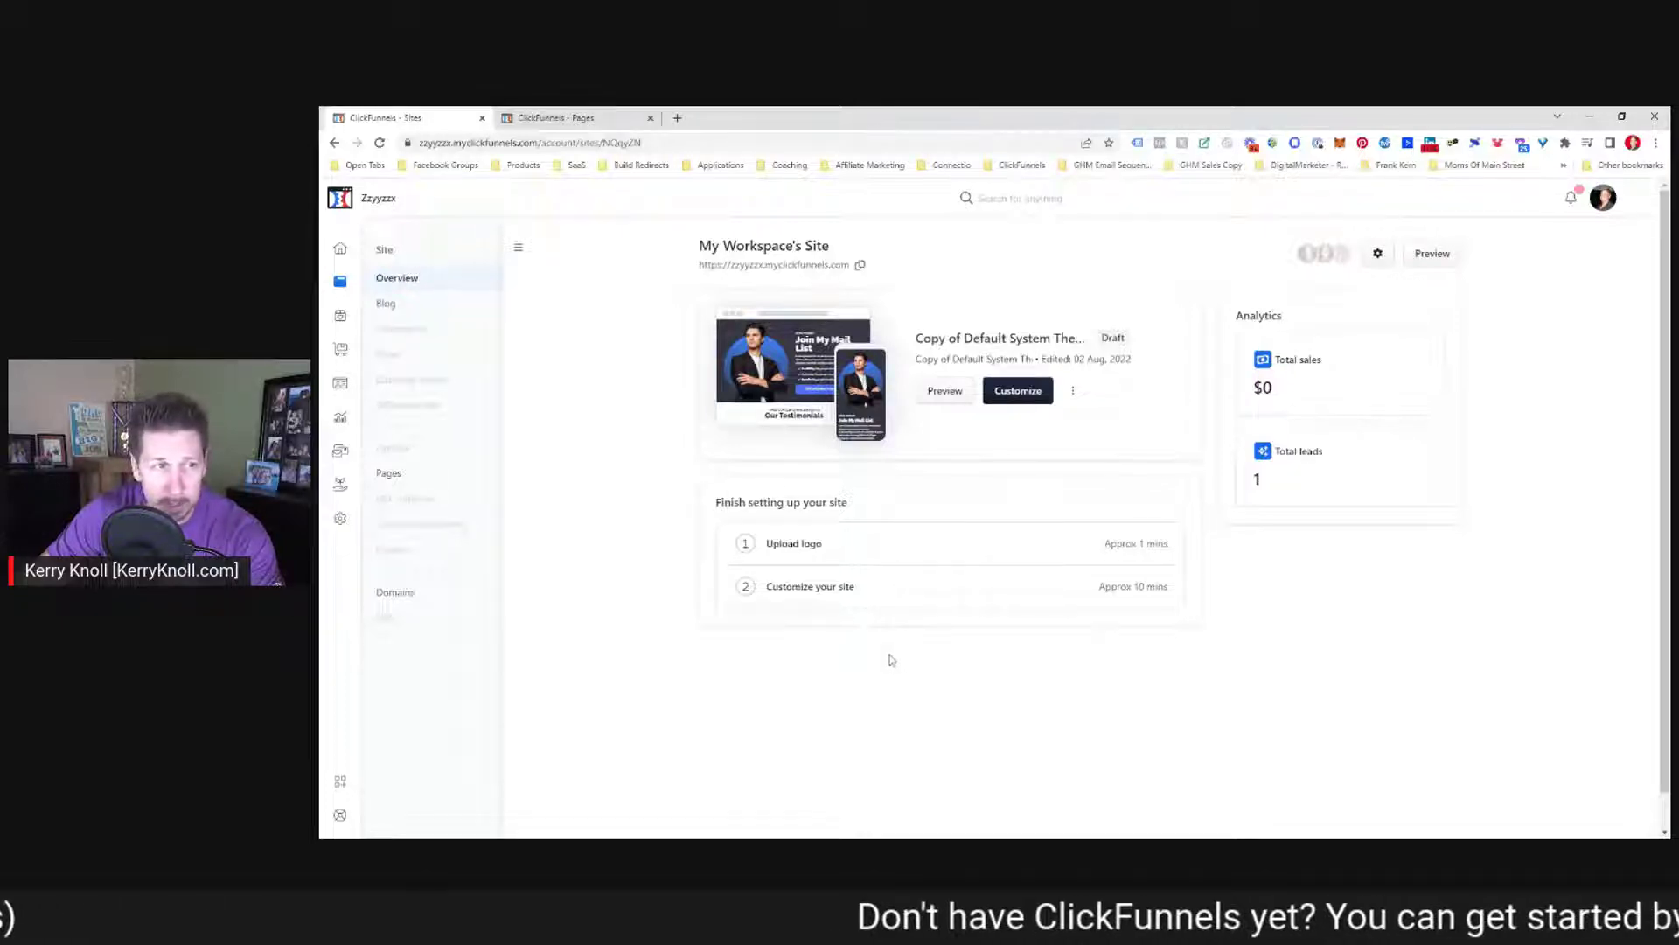
{"action": "left_click", "coordinate": [393, 481]}
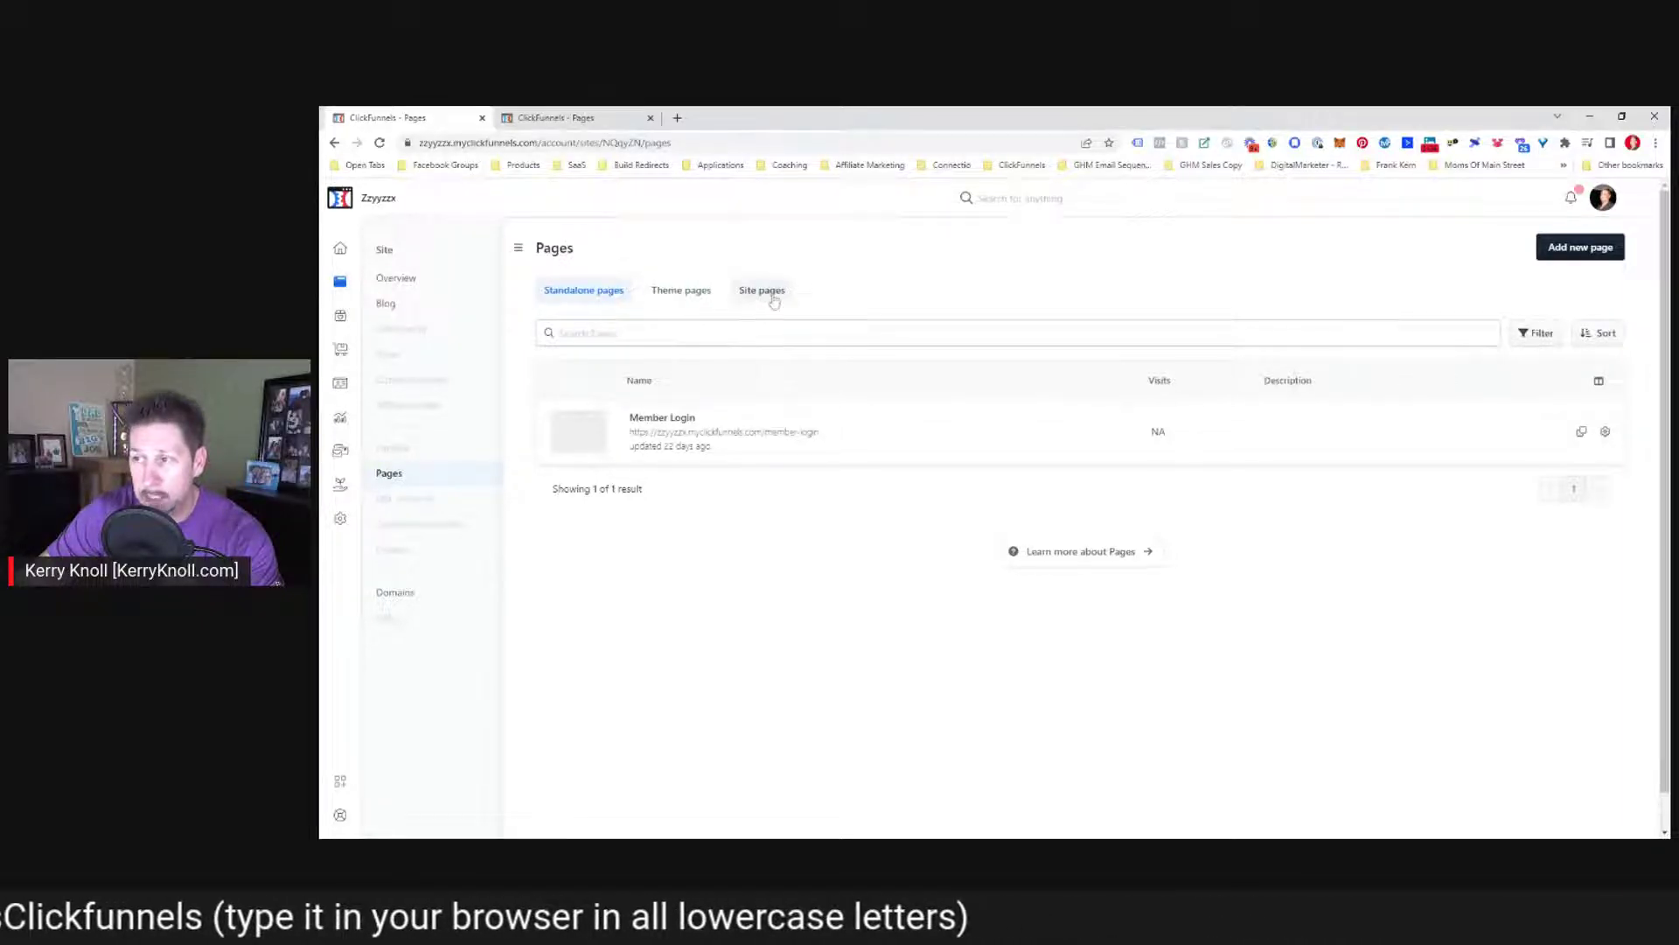
Examine the full list of theme pages belonging to the site
{"action": "left_click", "coordinate": [700, 294]}
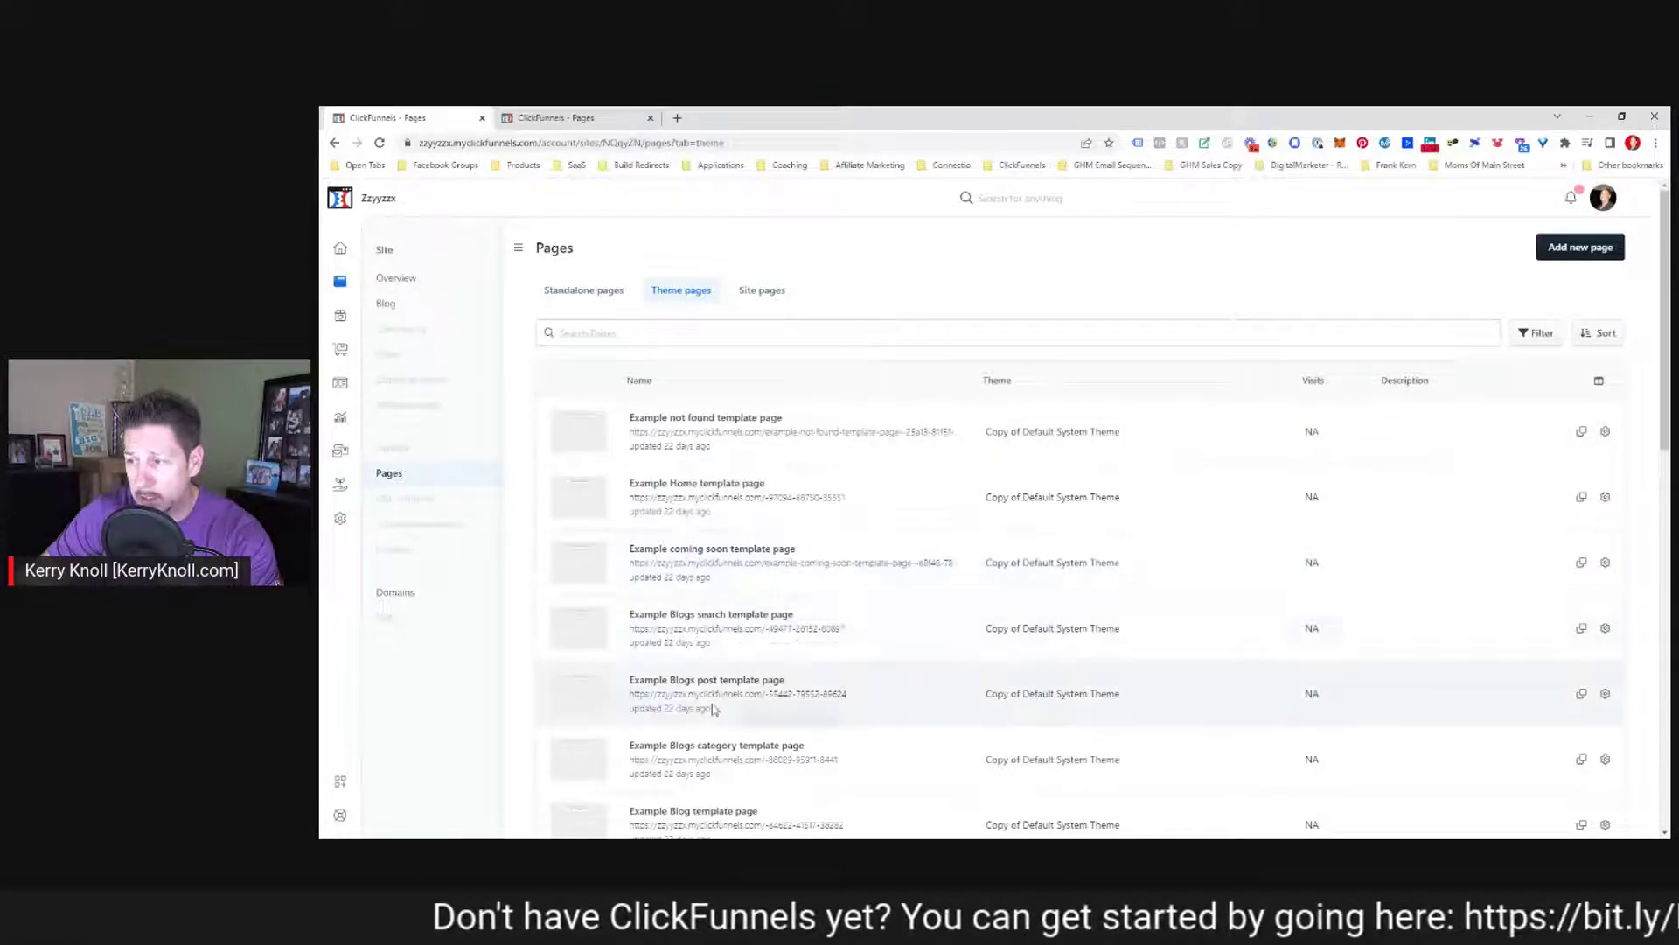
{"action": "scroll", "coordinate": [696, 700], "scroll_direction": "down", "scroll_amount": 2}
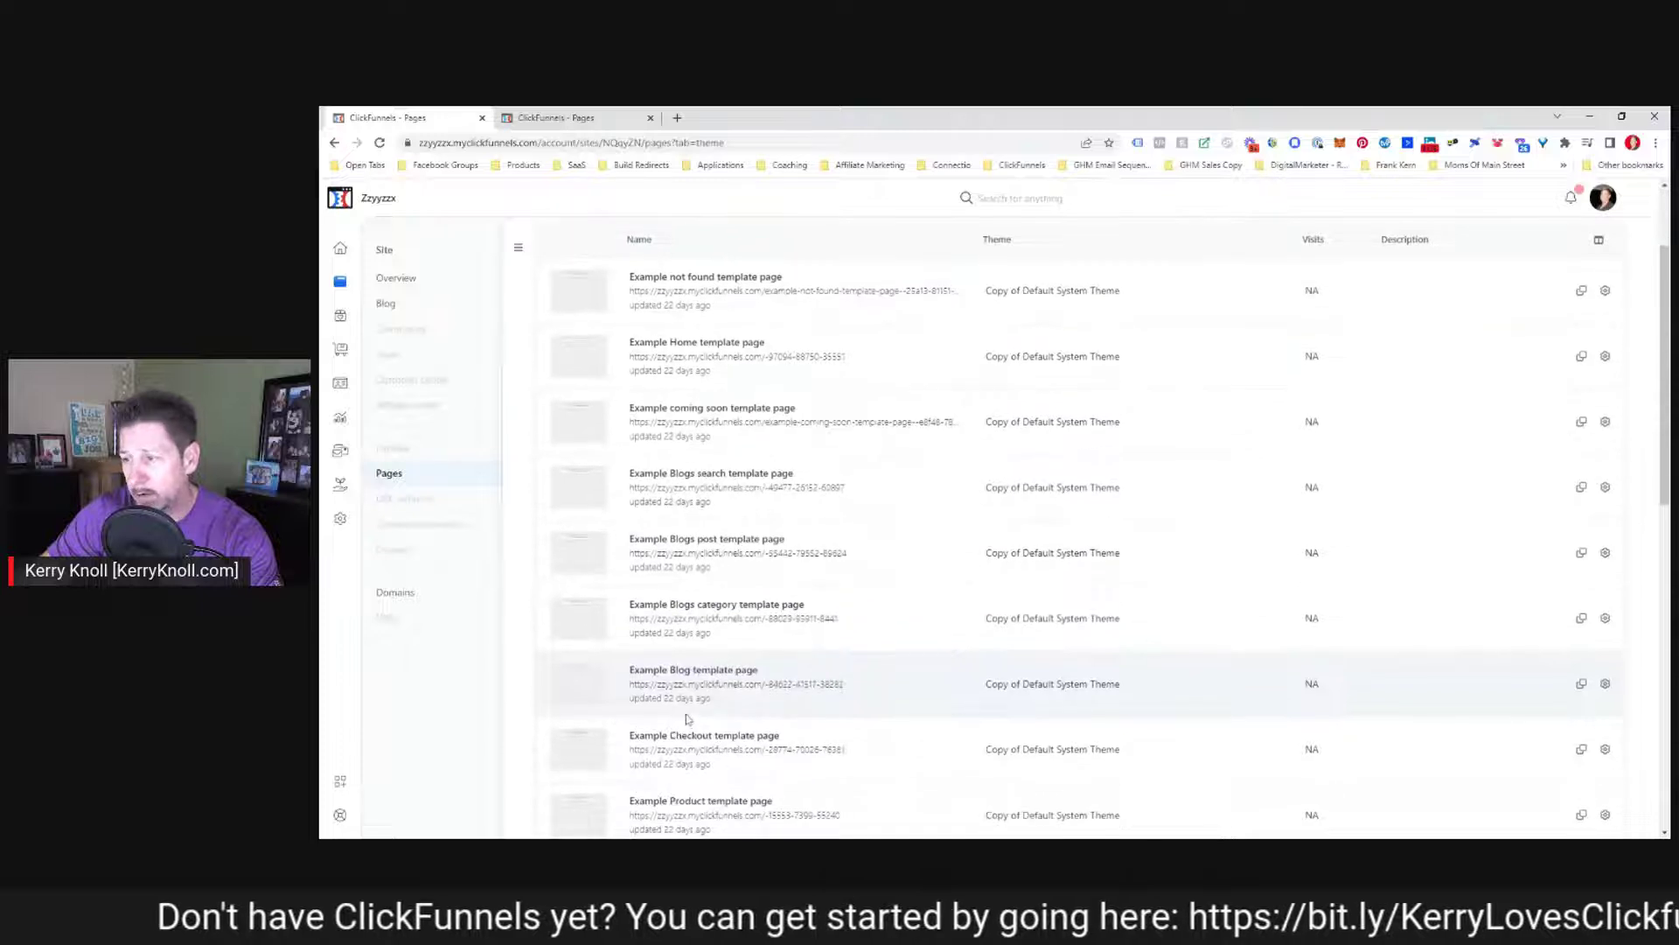
{"action": "scroll", "coordinate": [691, 690], "scroll_direction": "down", "scroll_amount": 3}
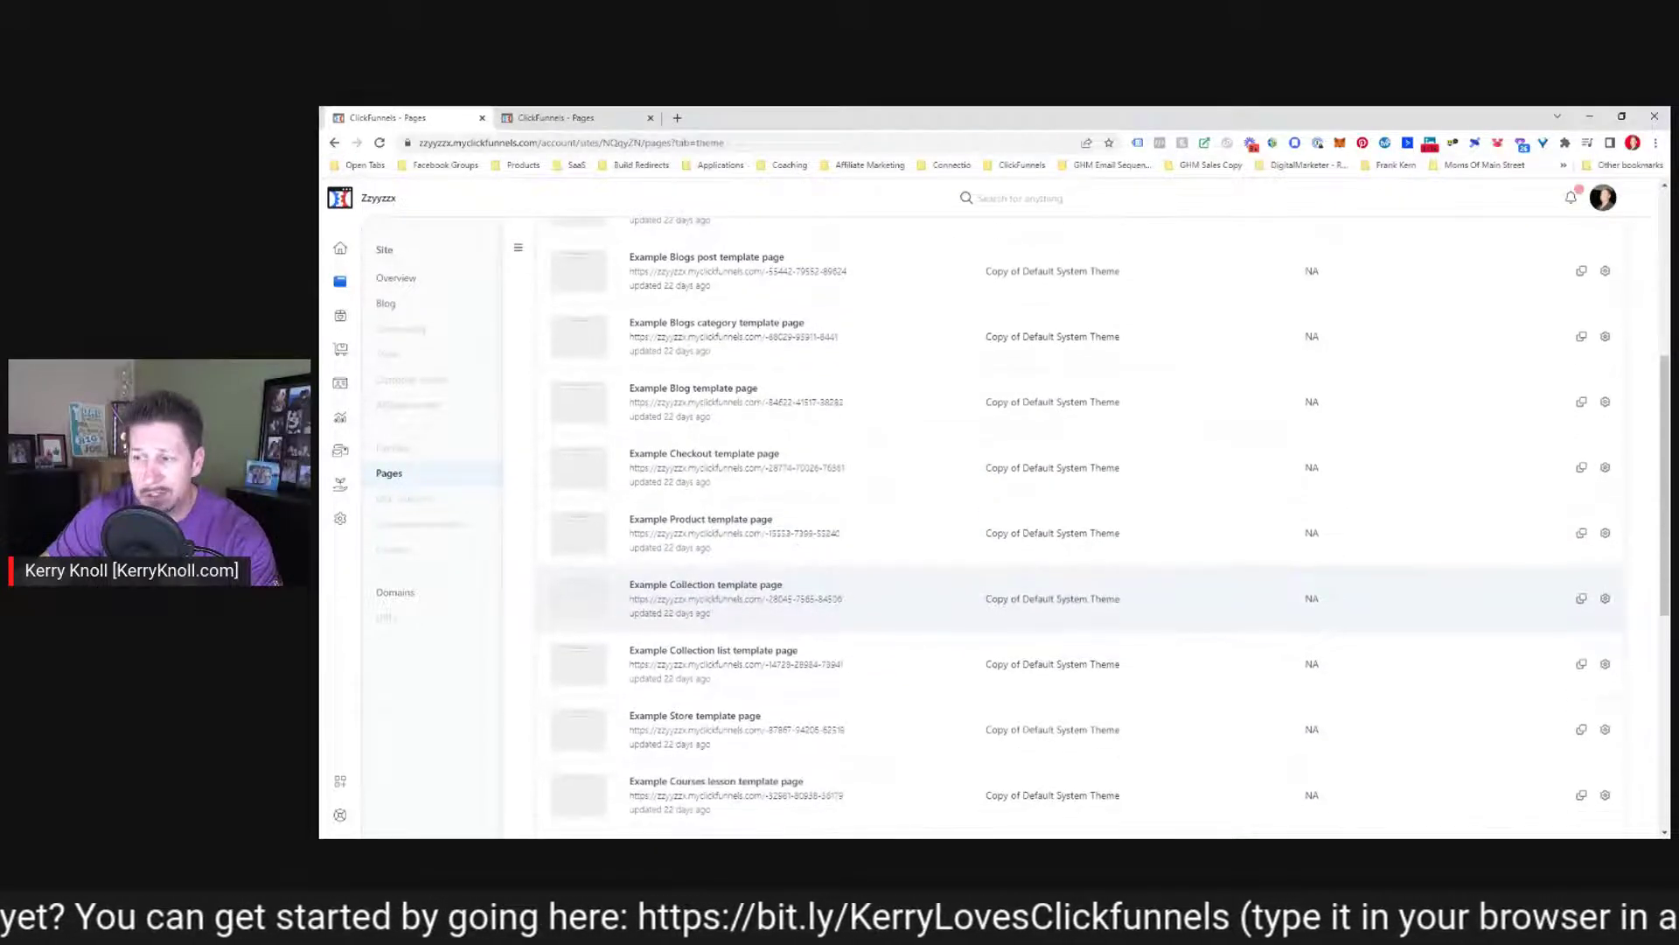
{"action": "scroll", "coordinate": [676, 640], "scroll_direction": "down", "scroll_amount": 2}
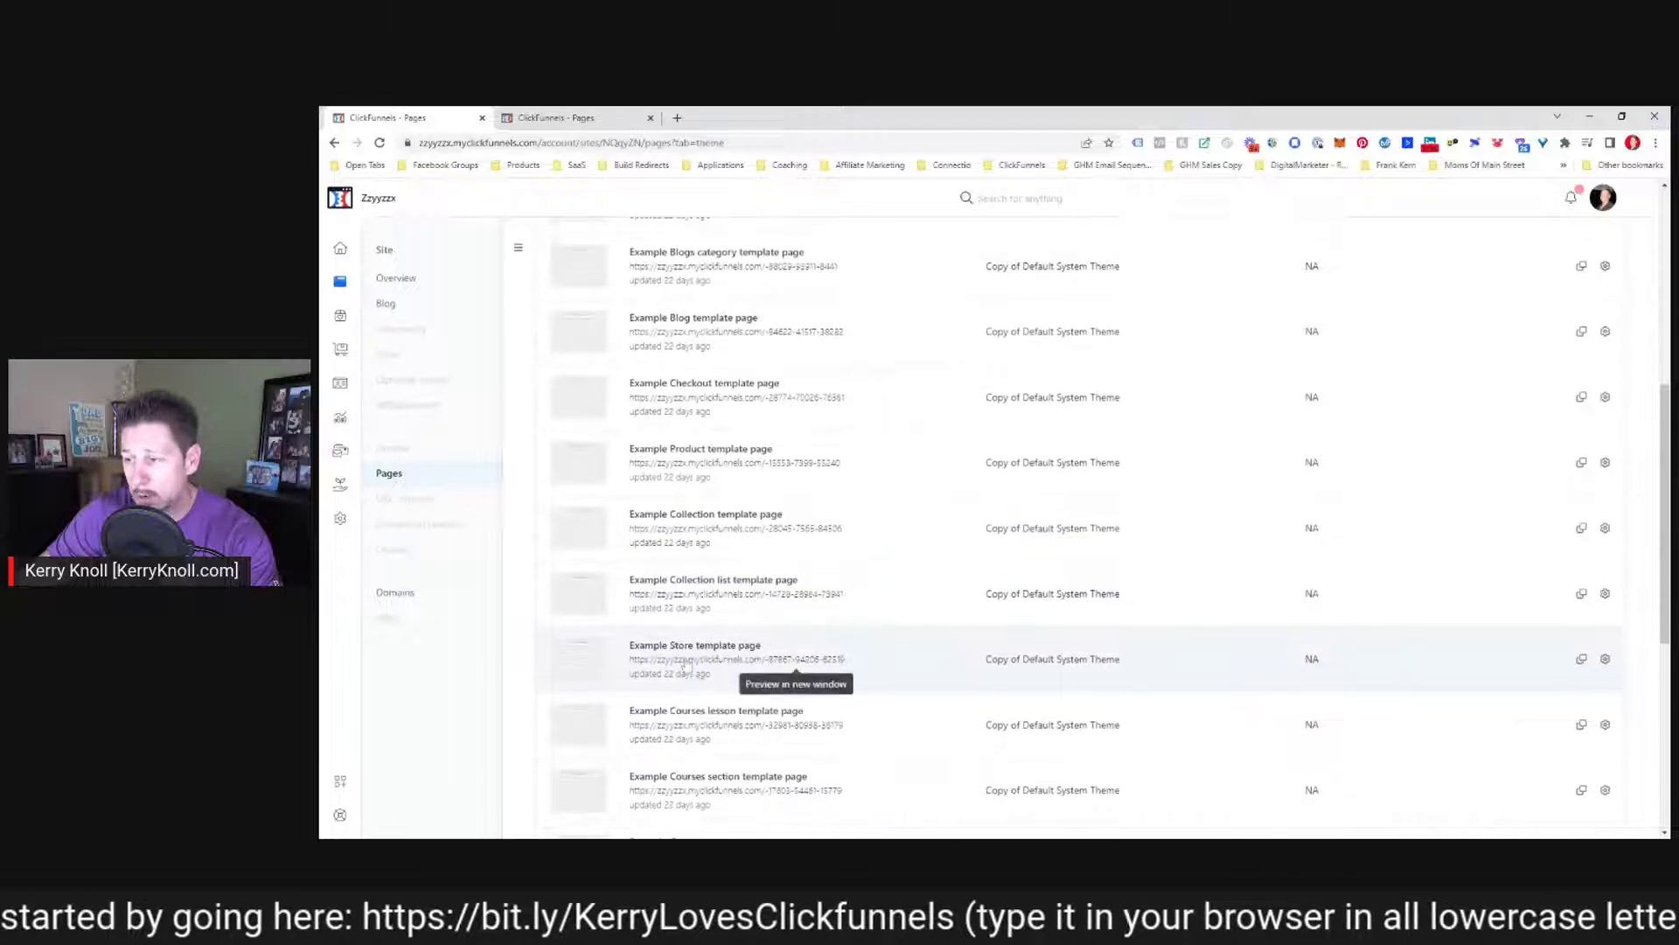
{"action": "scroll", "coordinate": [678, 647], "scroll_direction": "down", "scroll_amount": 2}
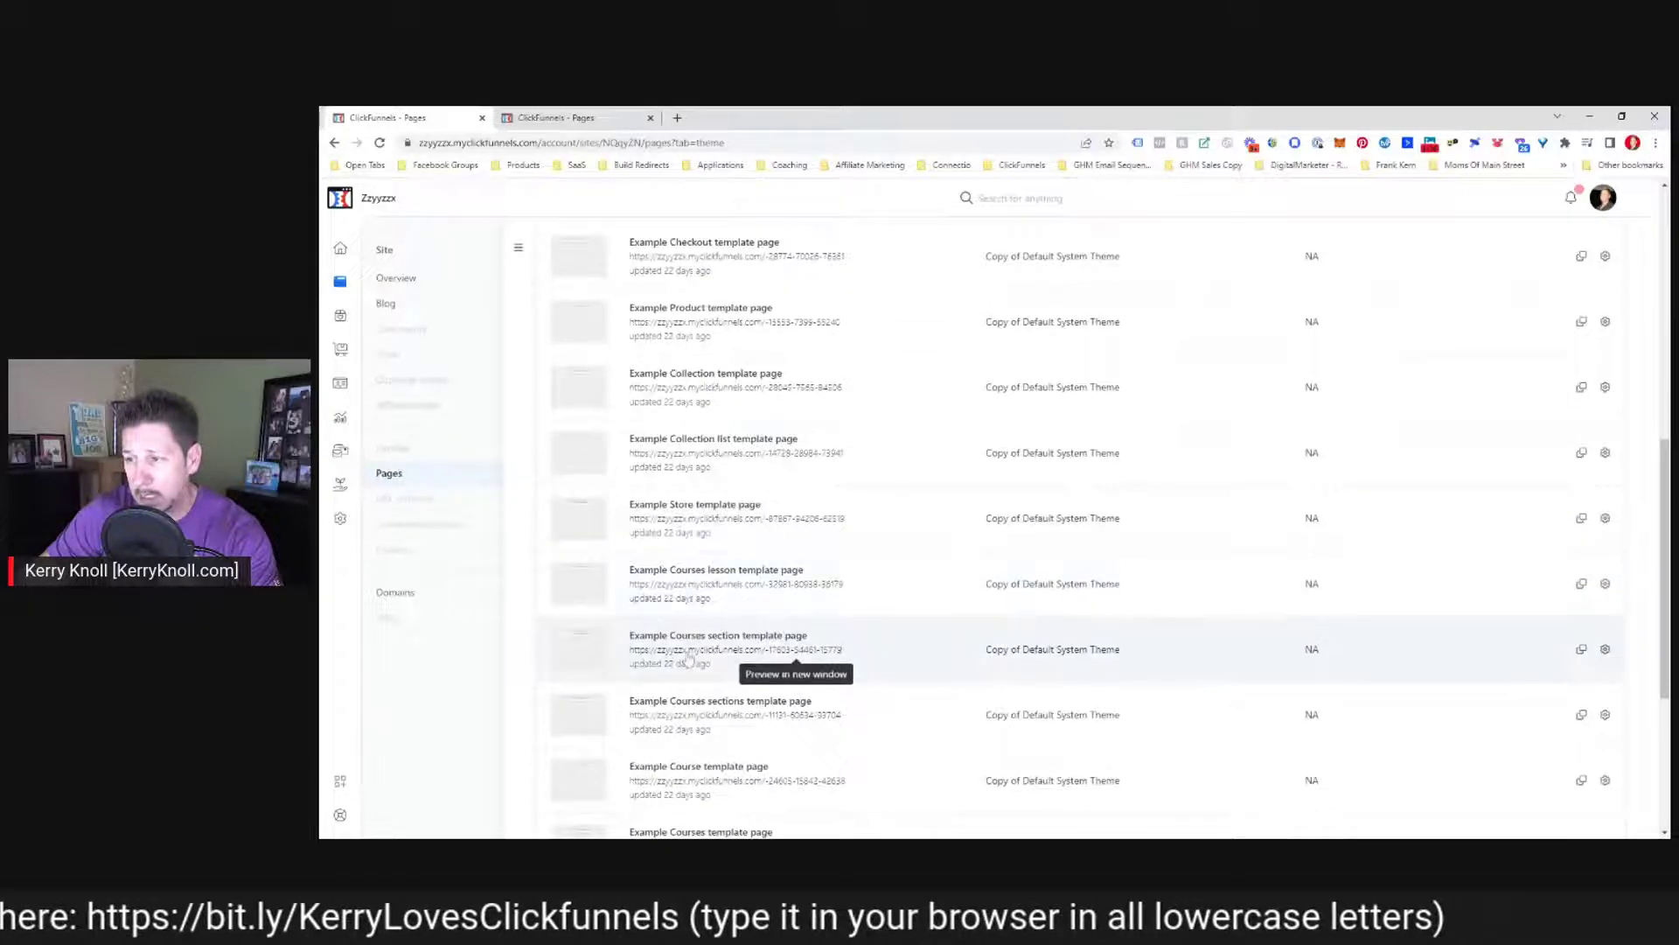
{"action": "scroll", "coordinate": [691, 659], "scroll_direction": "down", "scroll_amount": 1}
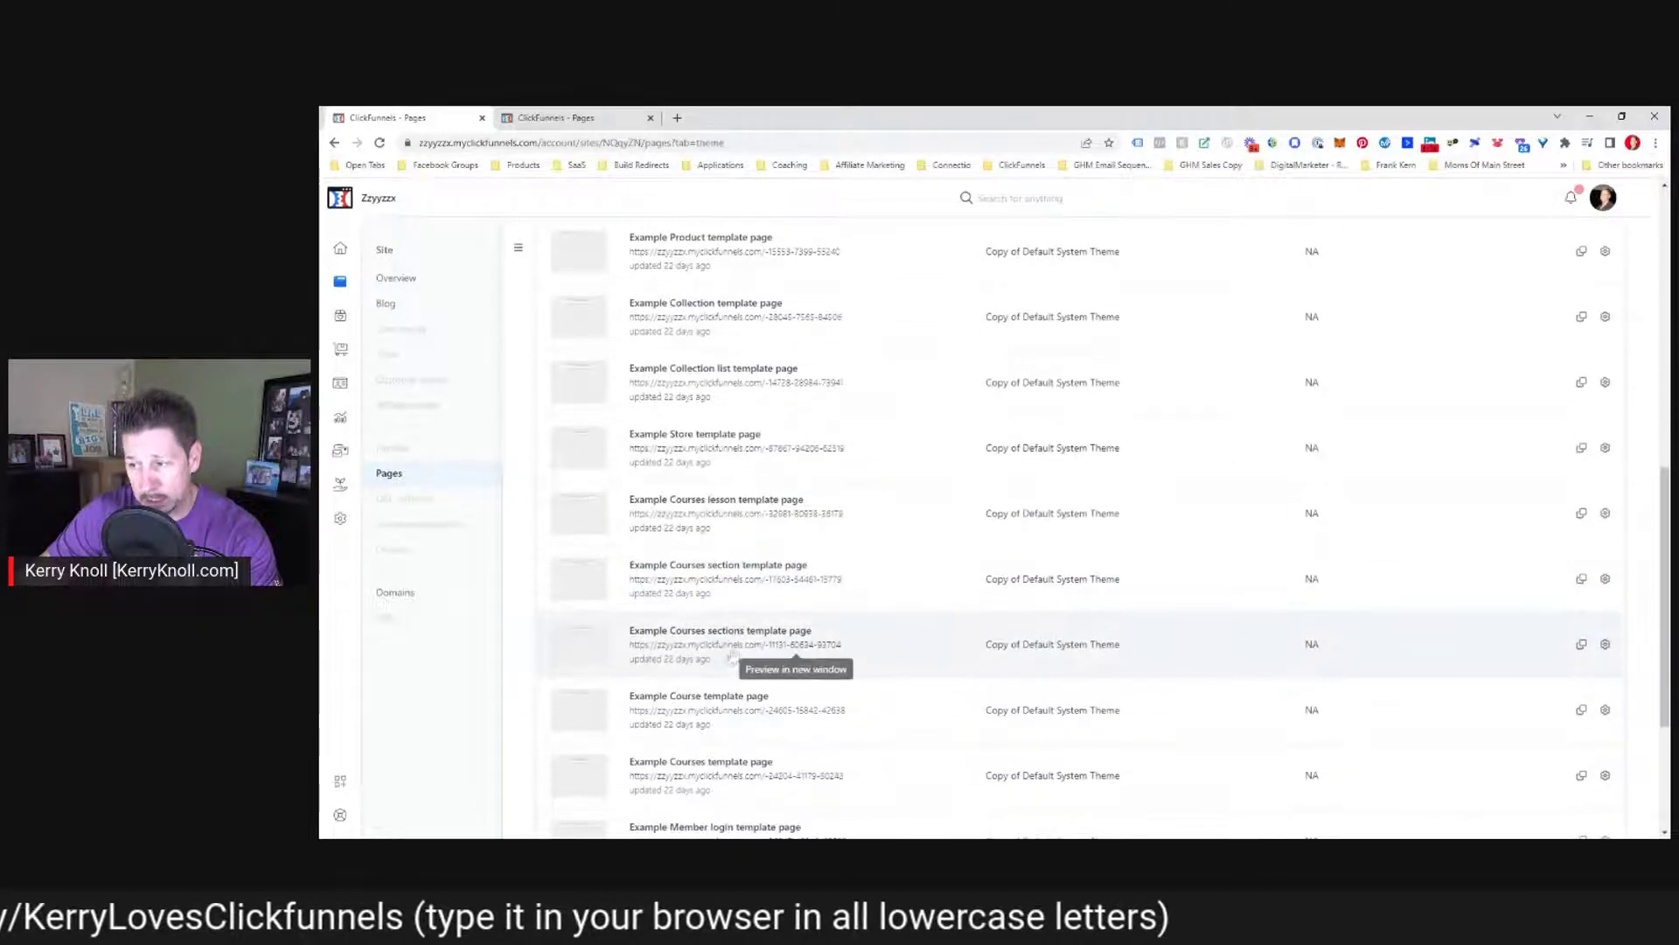
{"action": "scroll", "coordinate": [715, 693], "scroll_direction": "down", "scroll_amount": 1}
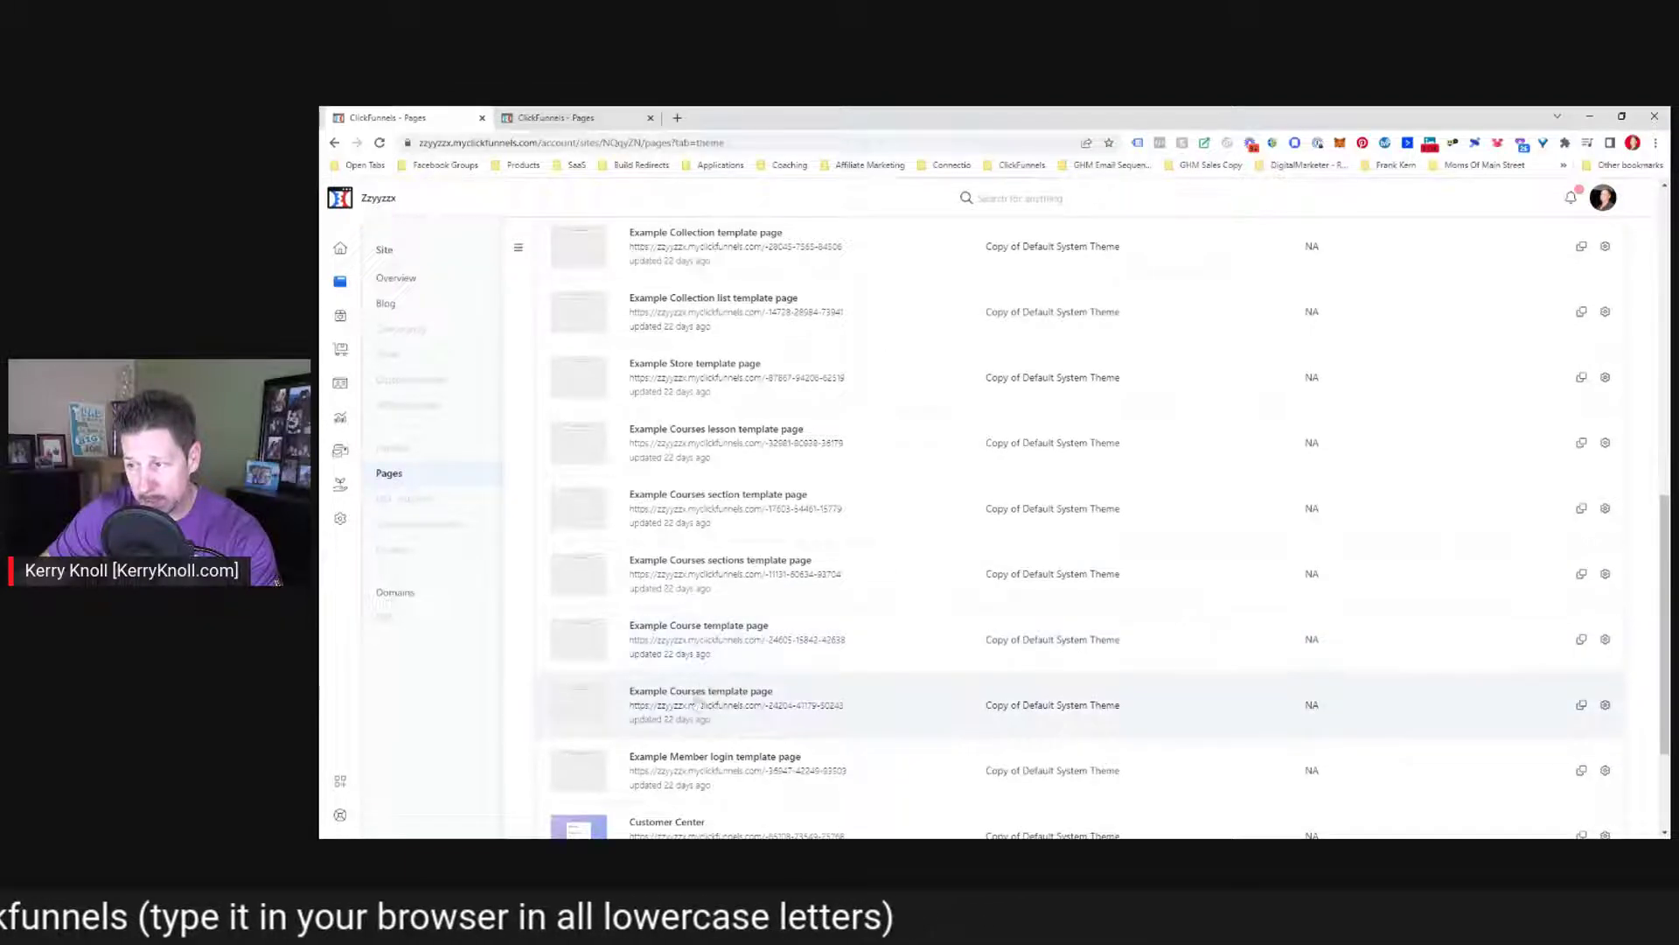
{"action": "scroll", "coordinate": [699, 709], "scroll_direction": "down", "scroll_amount": 1}
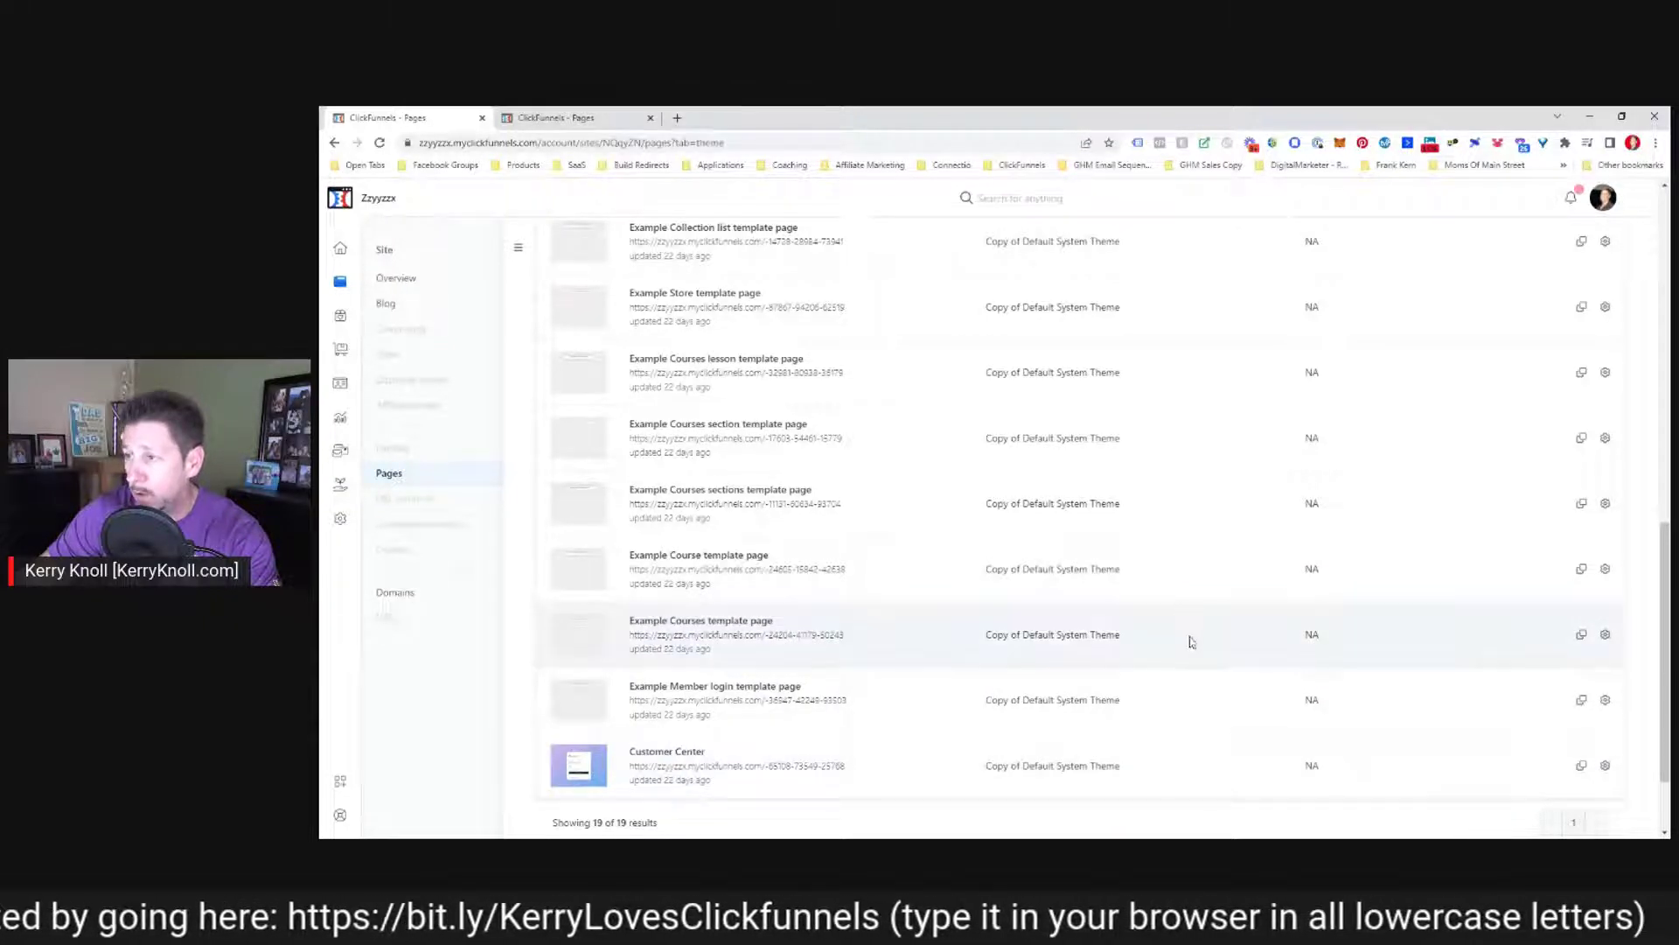
{"action": "scroll", "coordinate": [1021, 566], "scroll_direction": "up", "scroll_amount": 3}
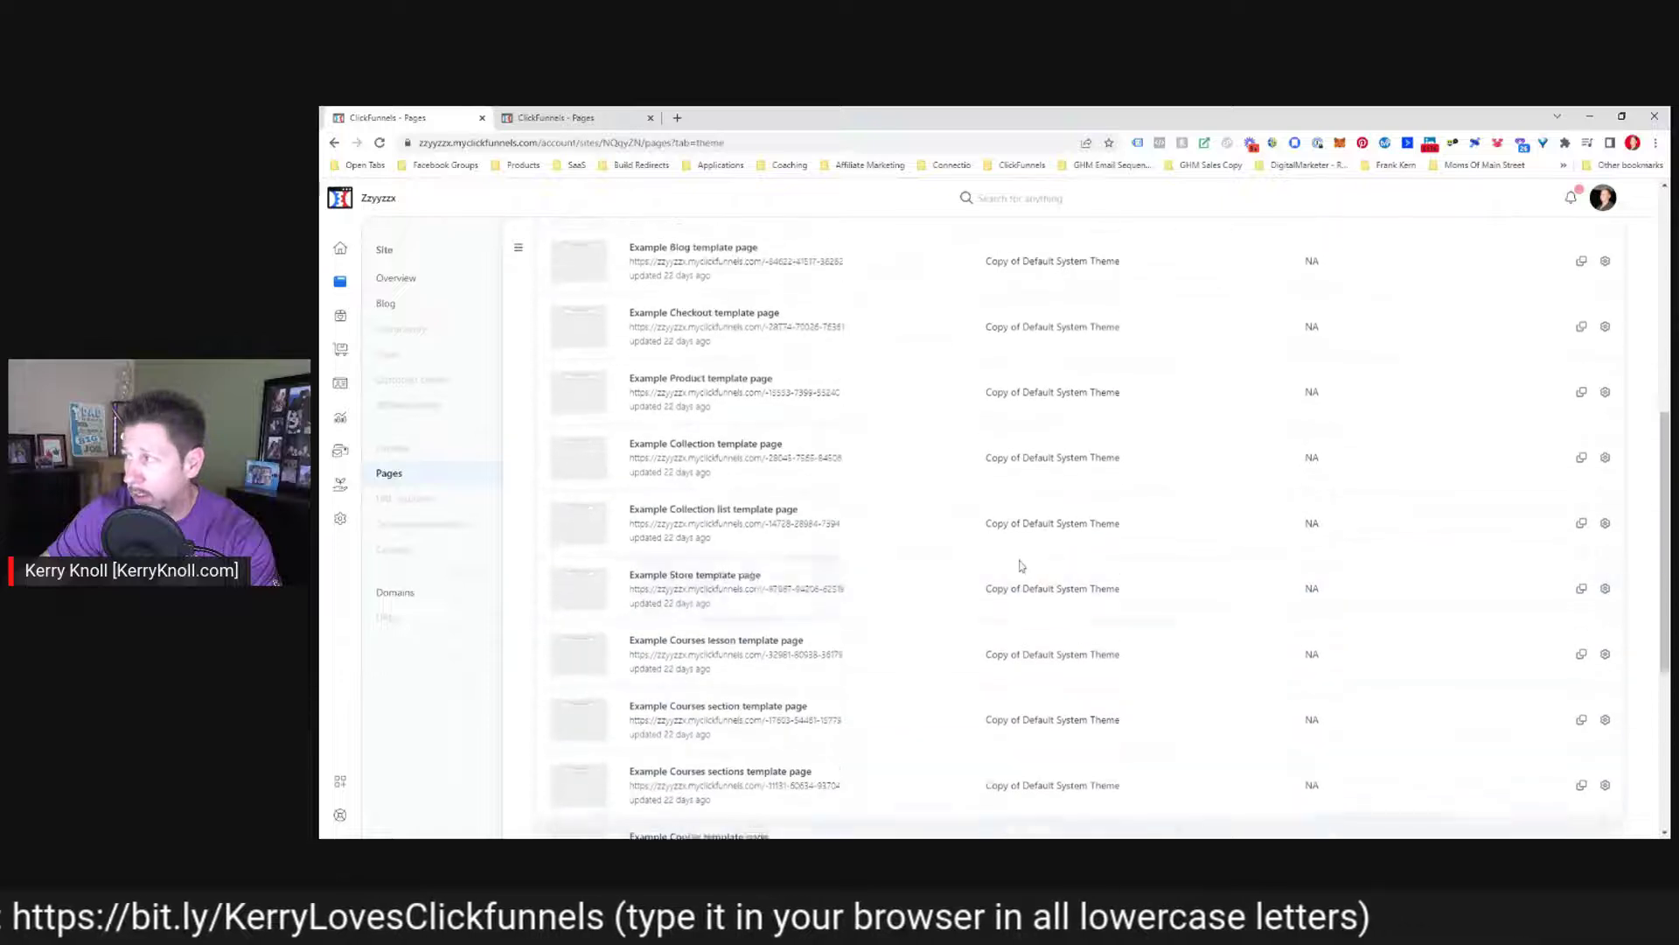
{"action": "scroll", "coordinate": [1021, 565], "scroll_direction": "up", "scroll_amount": 6}
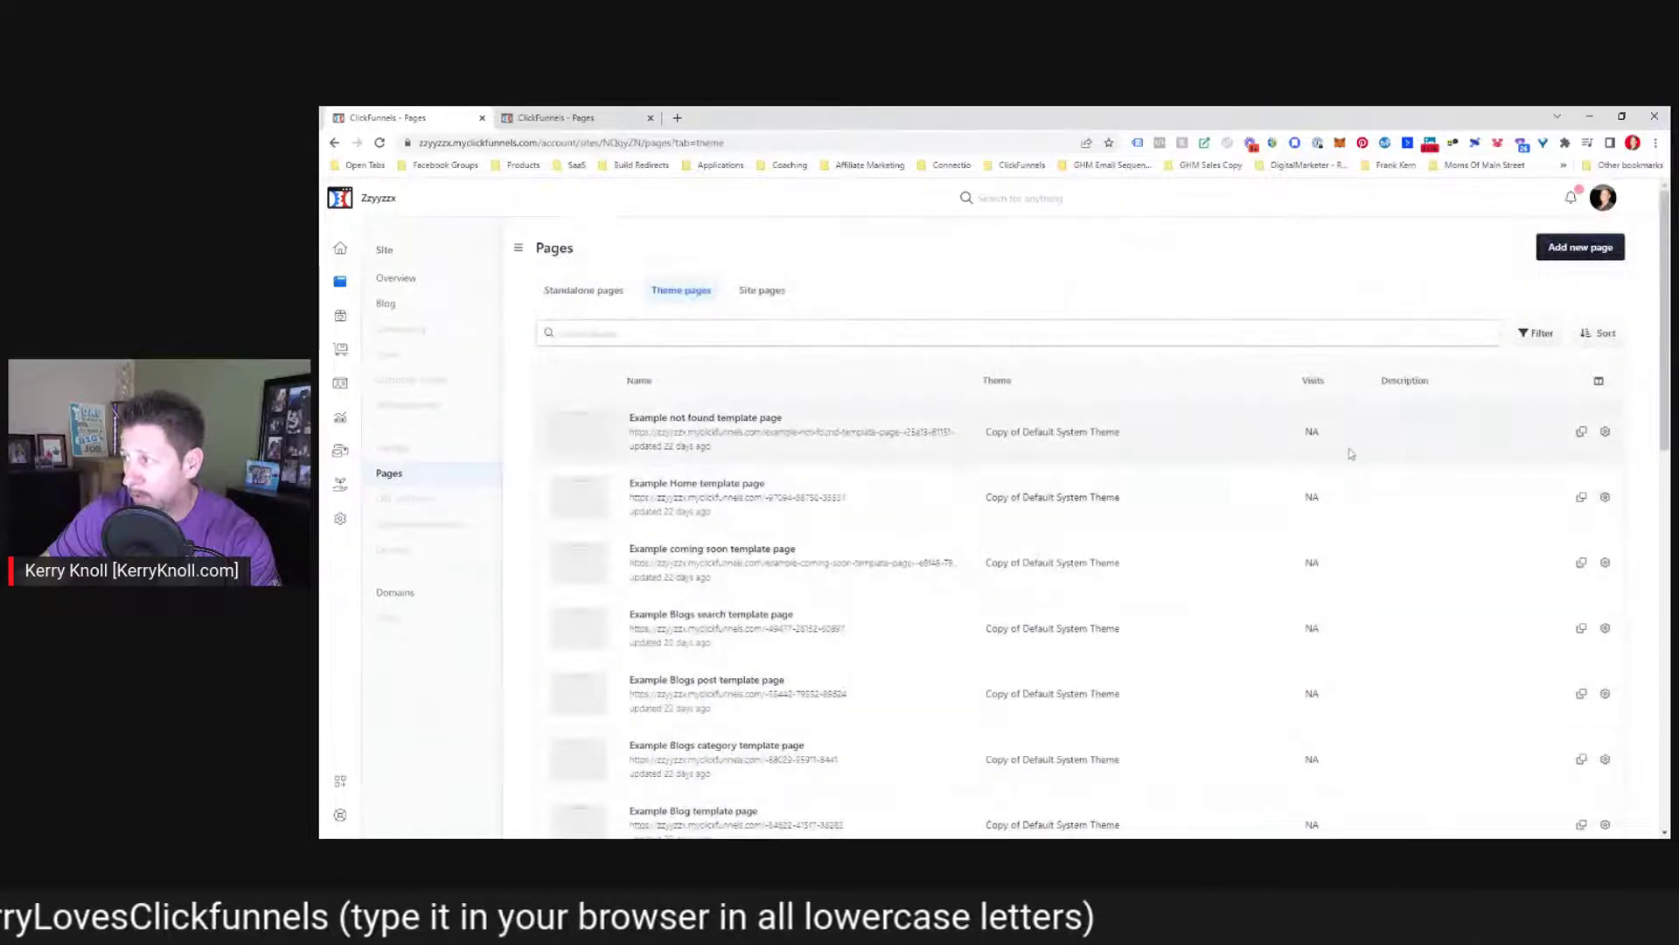
Show the site pages and start adding a new page
{"action": "left_click", "coordinate": [764, 290]}
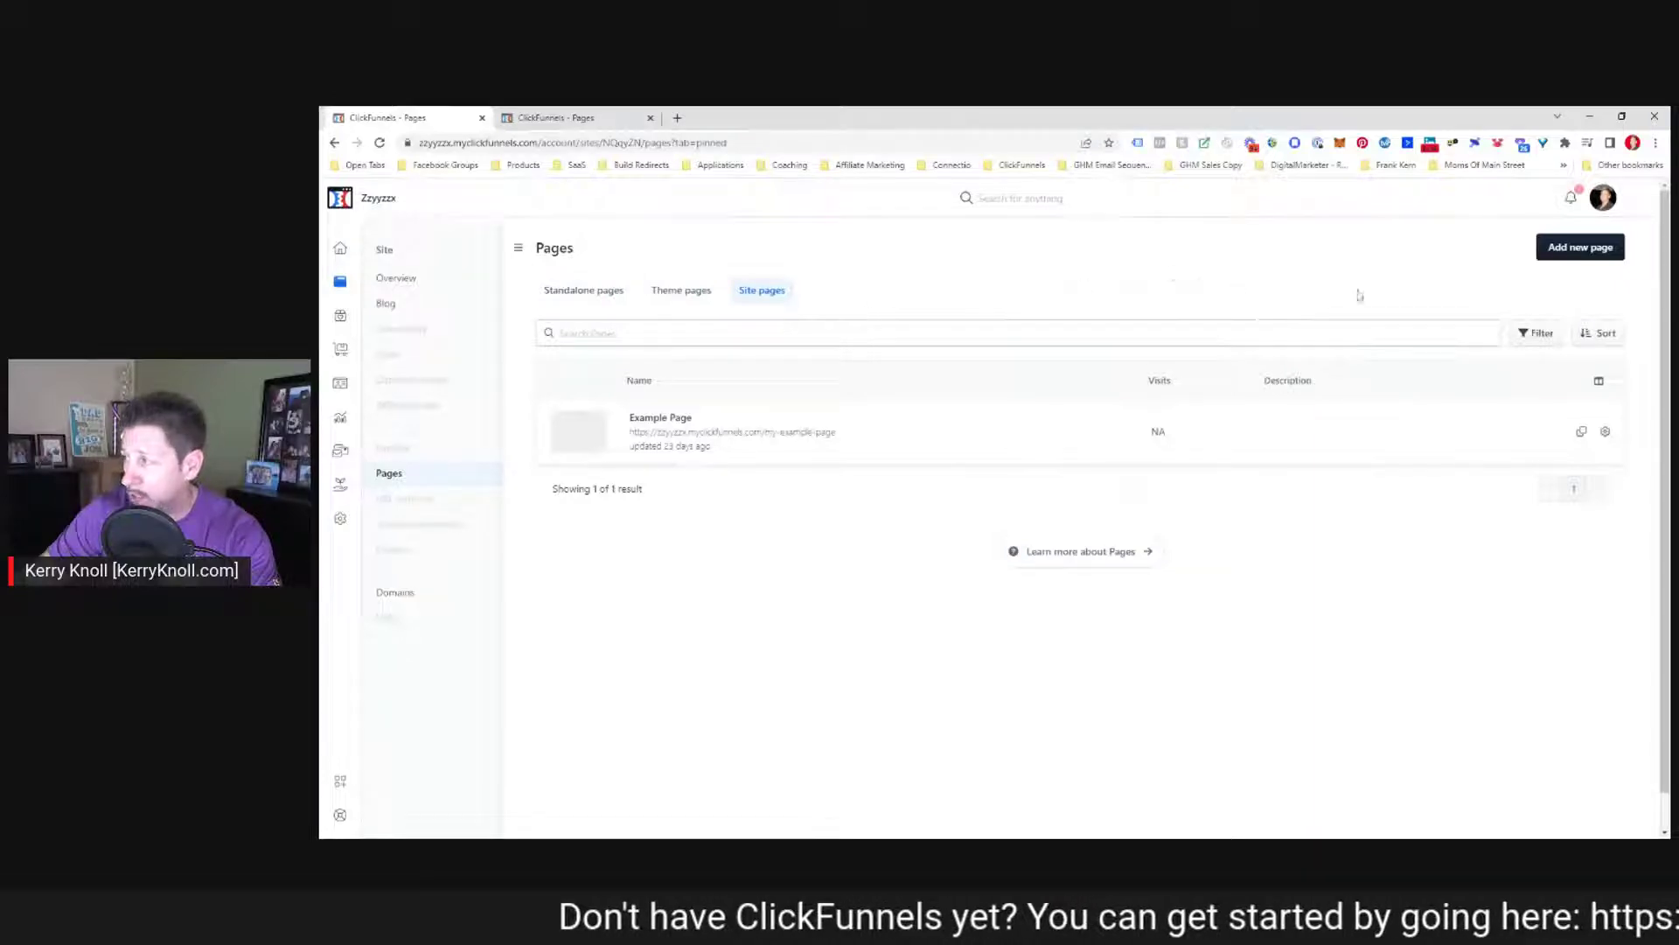
{"action": "left_click", "coordinate": [1572, 250]}
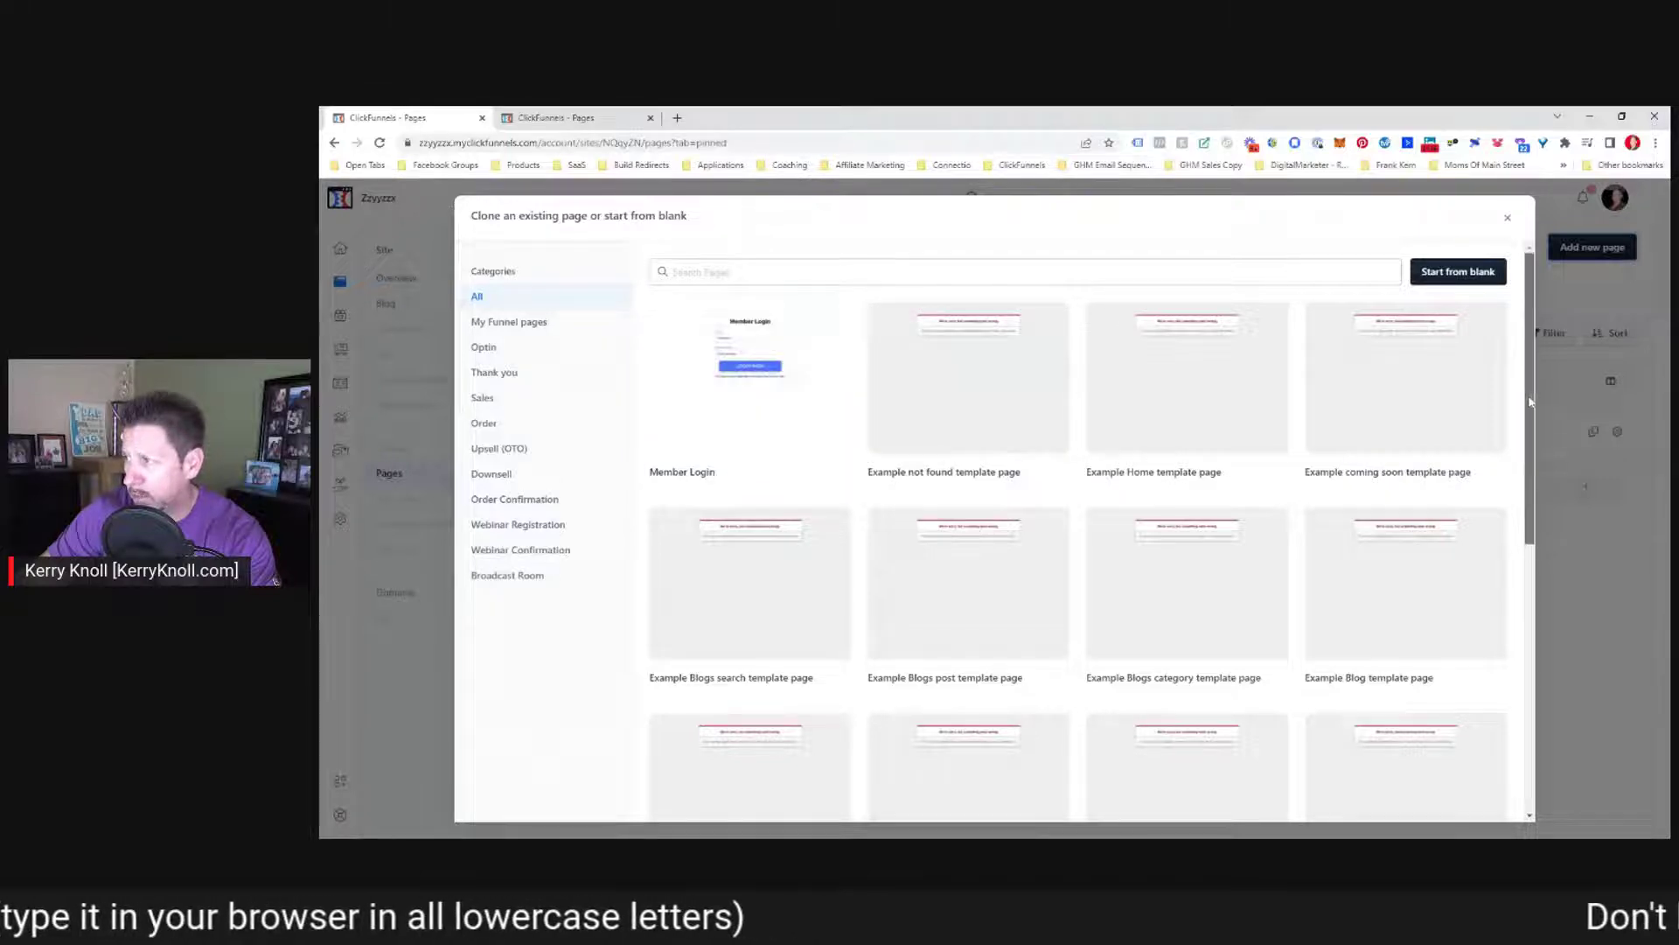
Browse both result pages of existing pages available for cloning
{"action": "left_click_drag", "start_coordinate": [1531, 402], "coordinate": [1542, 703]}
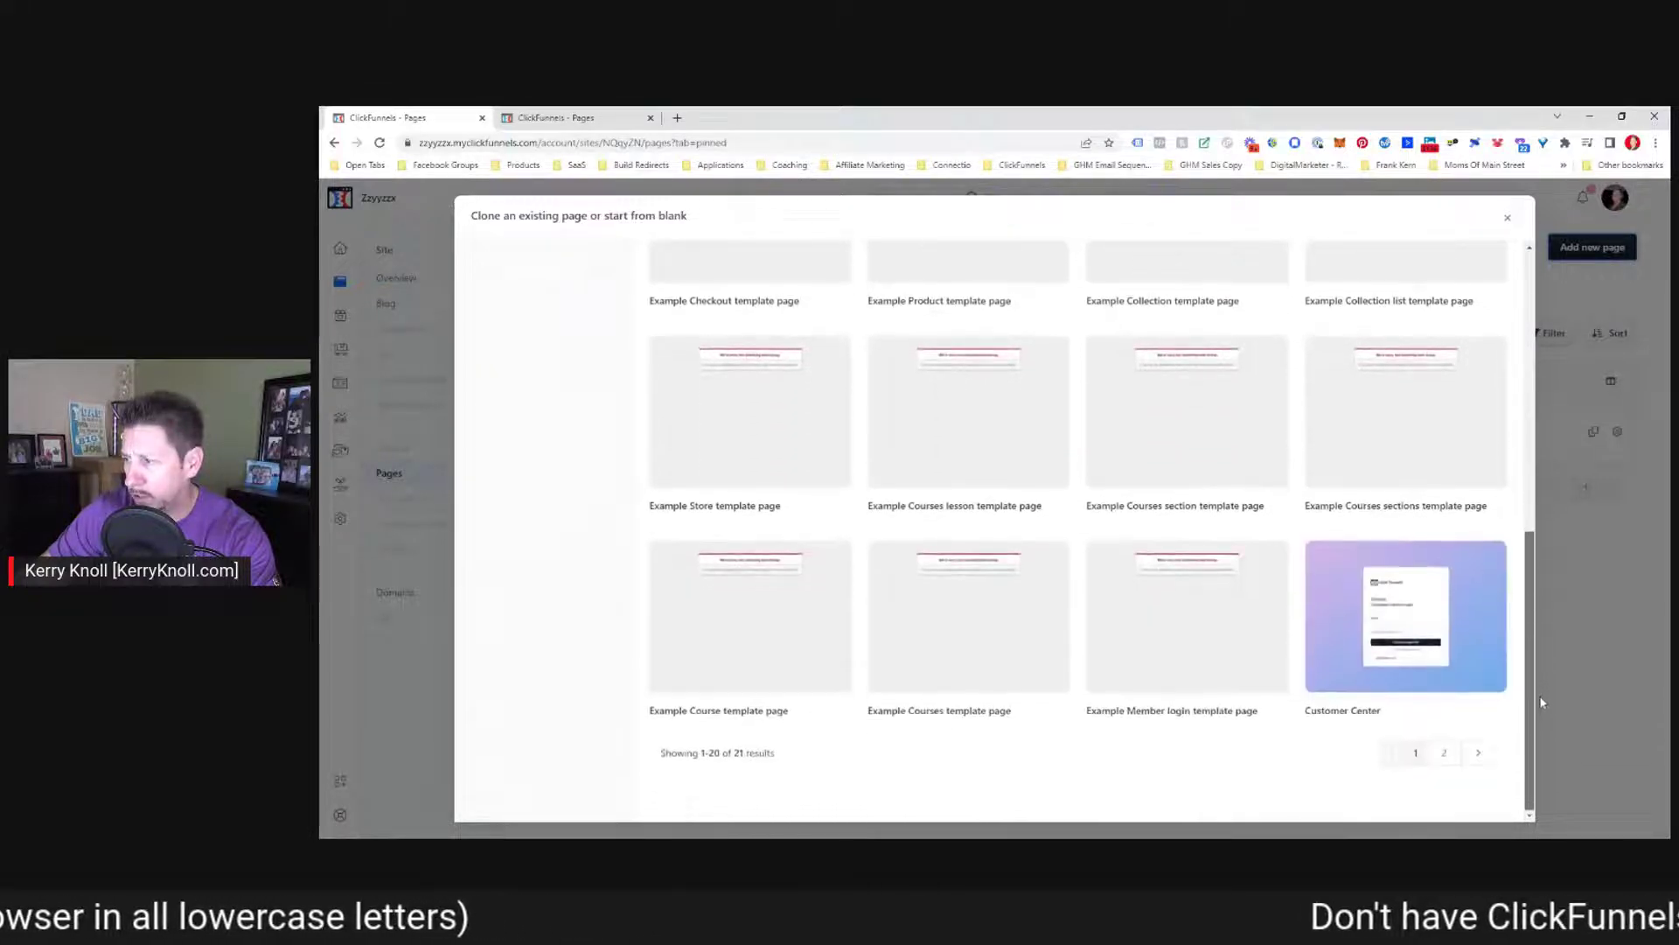
{"action": "left_click", "coordinate": [1445, 755]}
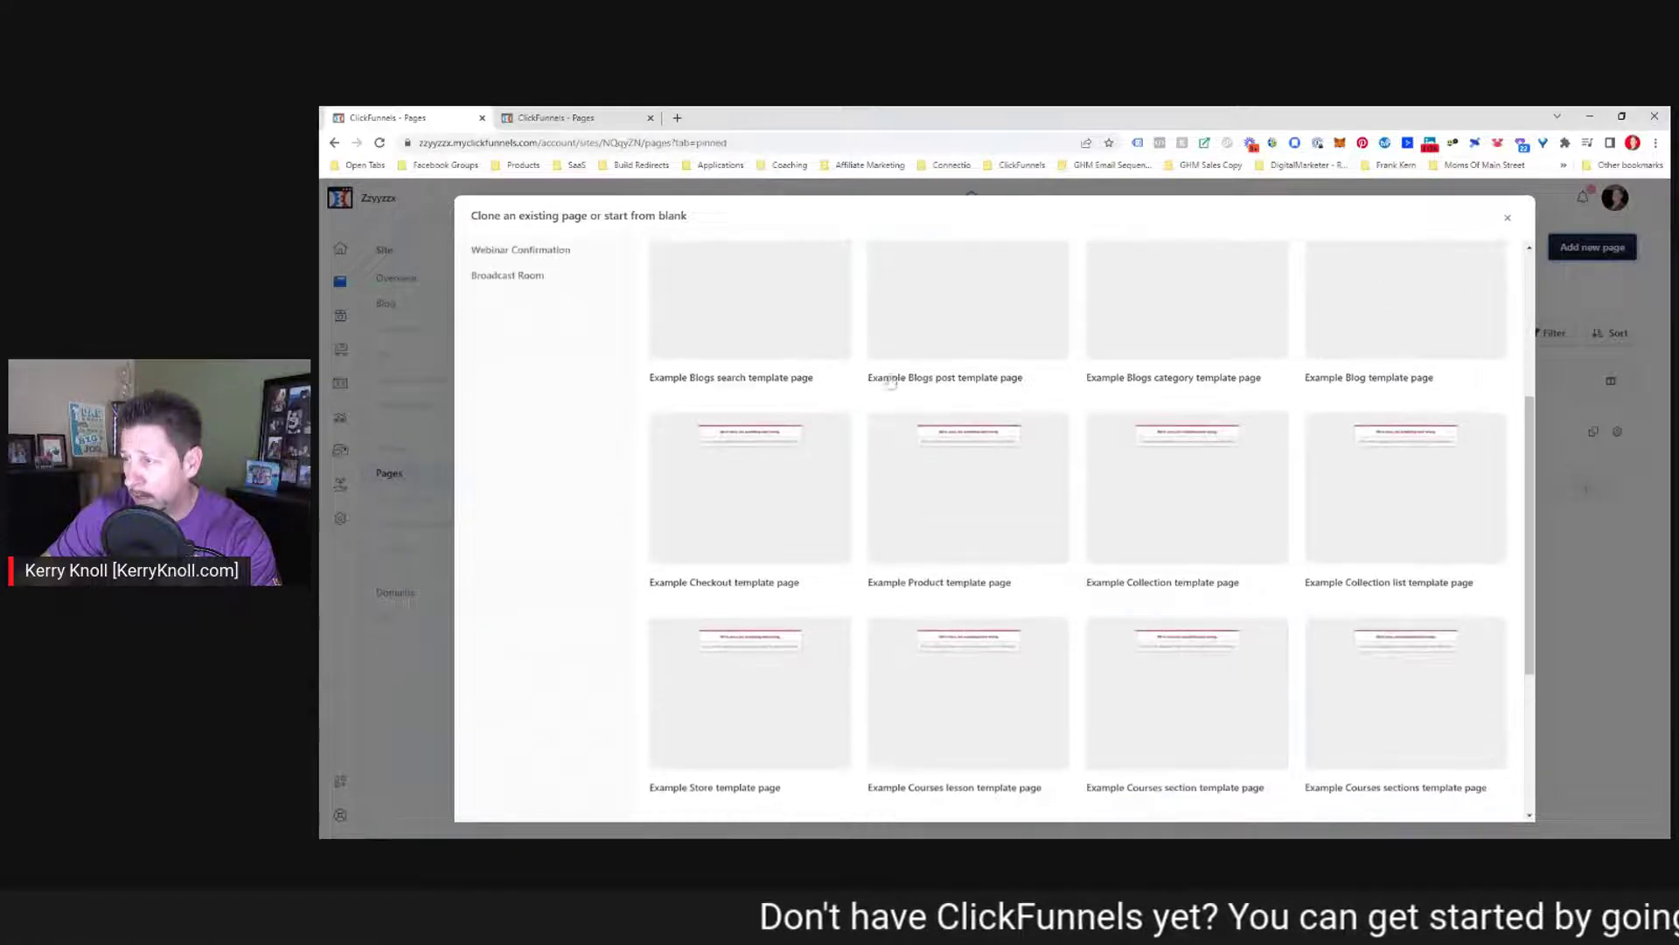
{"action": "scroll", "coordinate": [919, 379], "scroll_direction": "up", "scroll_amount": 4}
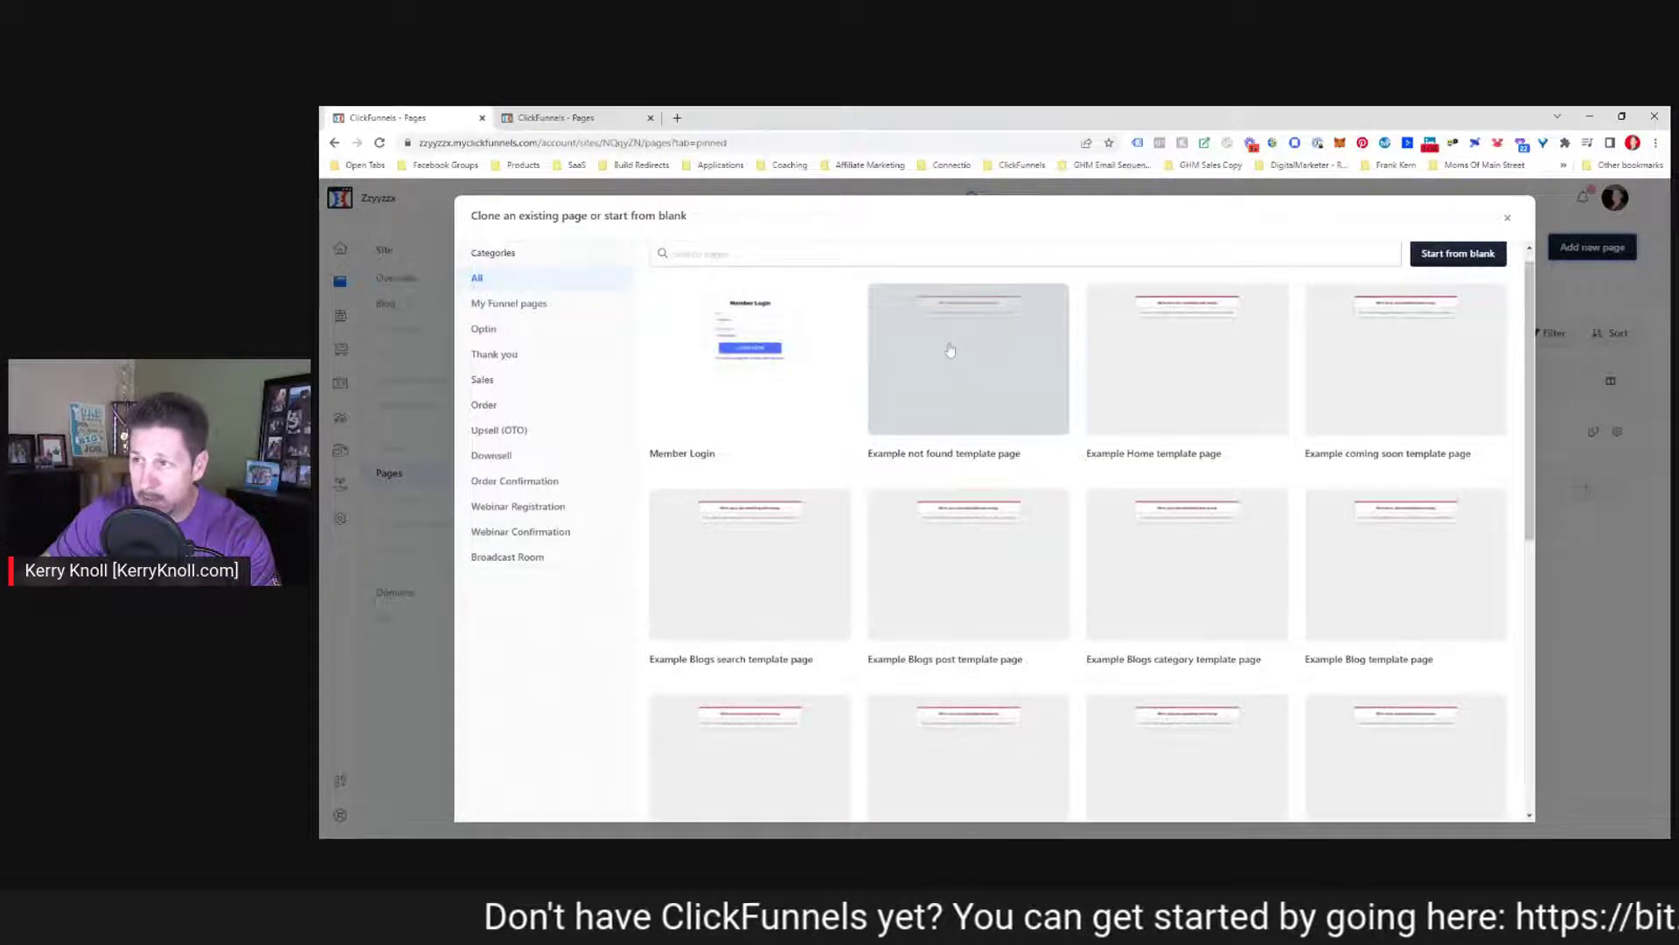
{"action": "scroll", "coordinate": [1001, 490], "scroll_direction": "down", "scroll_amount": 6}
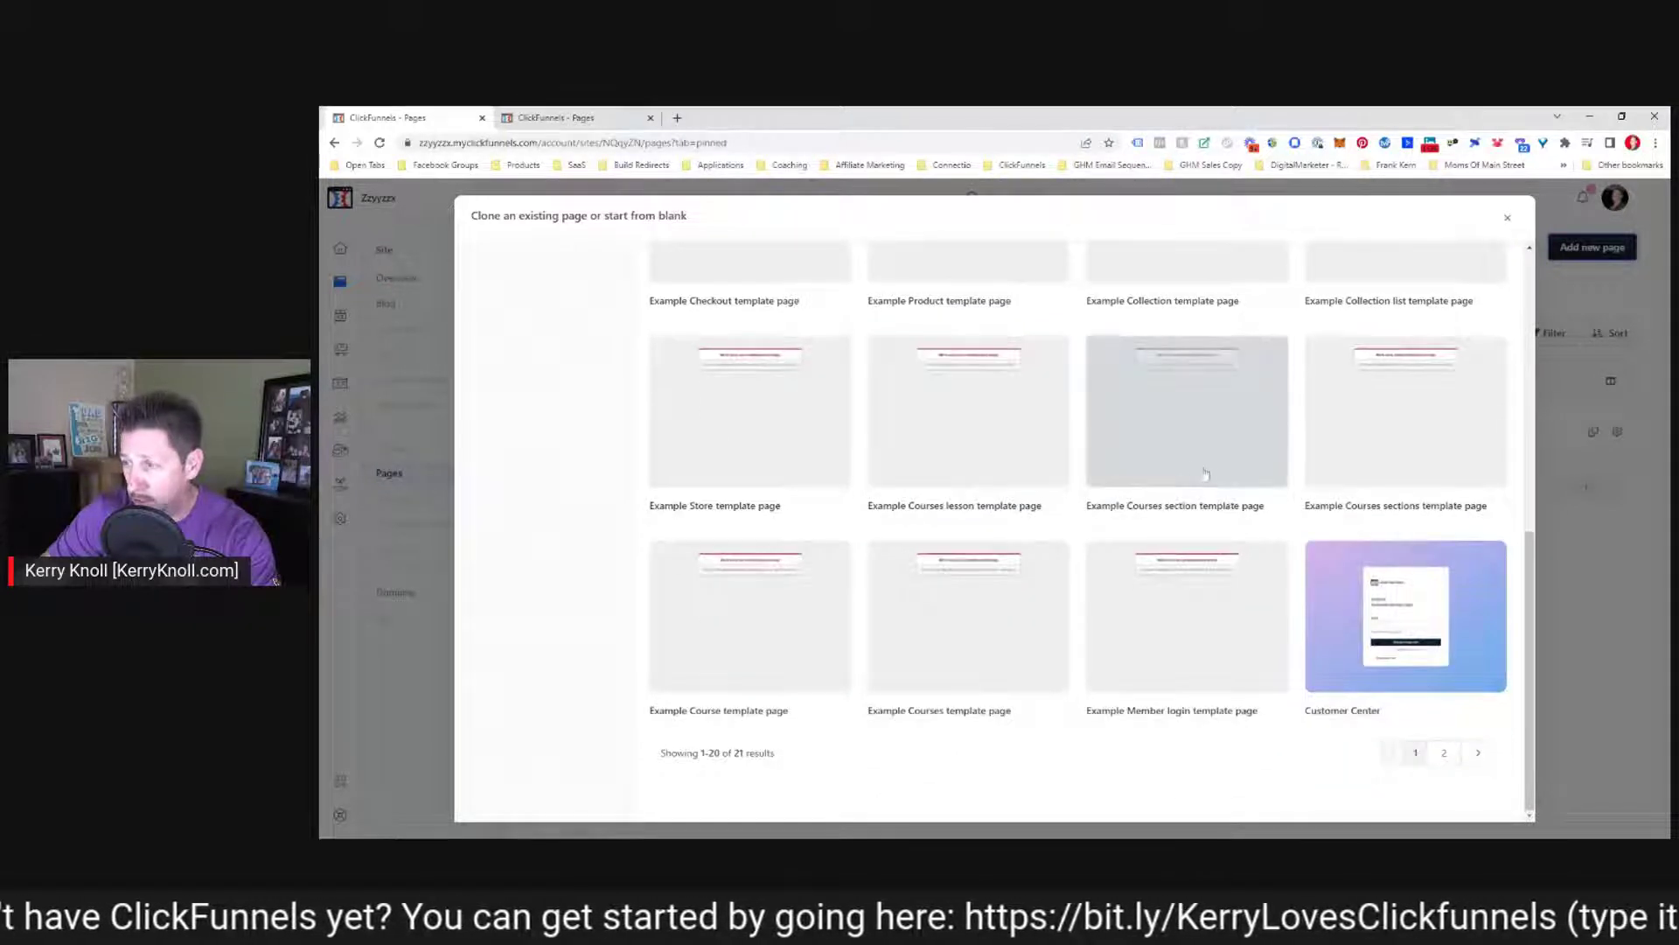
{"action": "left_click", "coordinate": [1444, 753]}
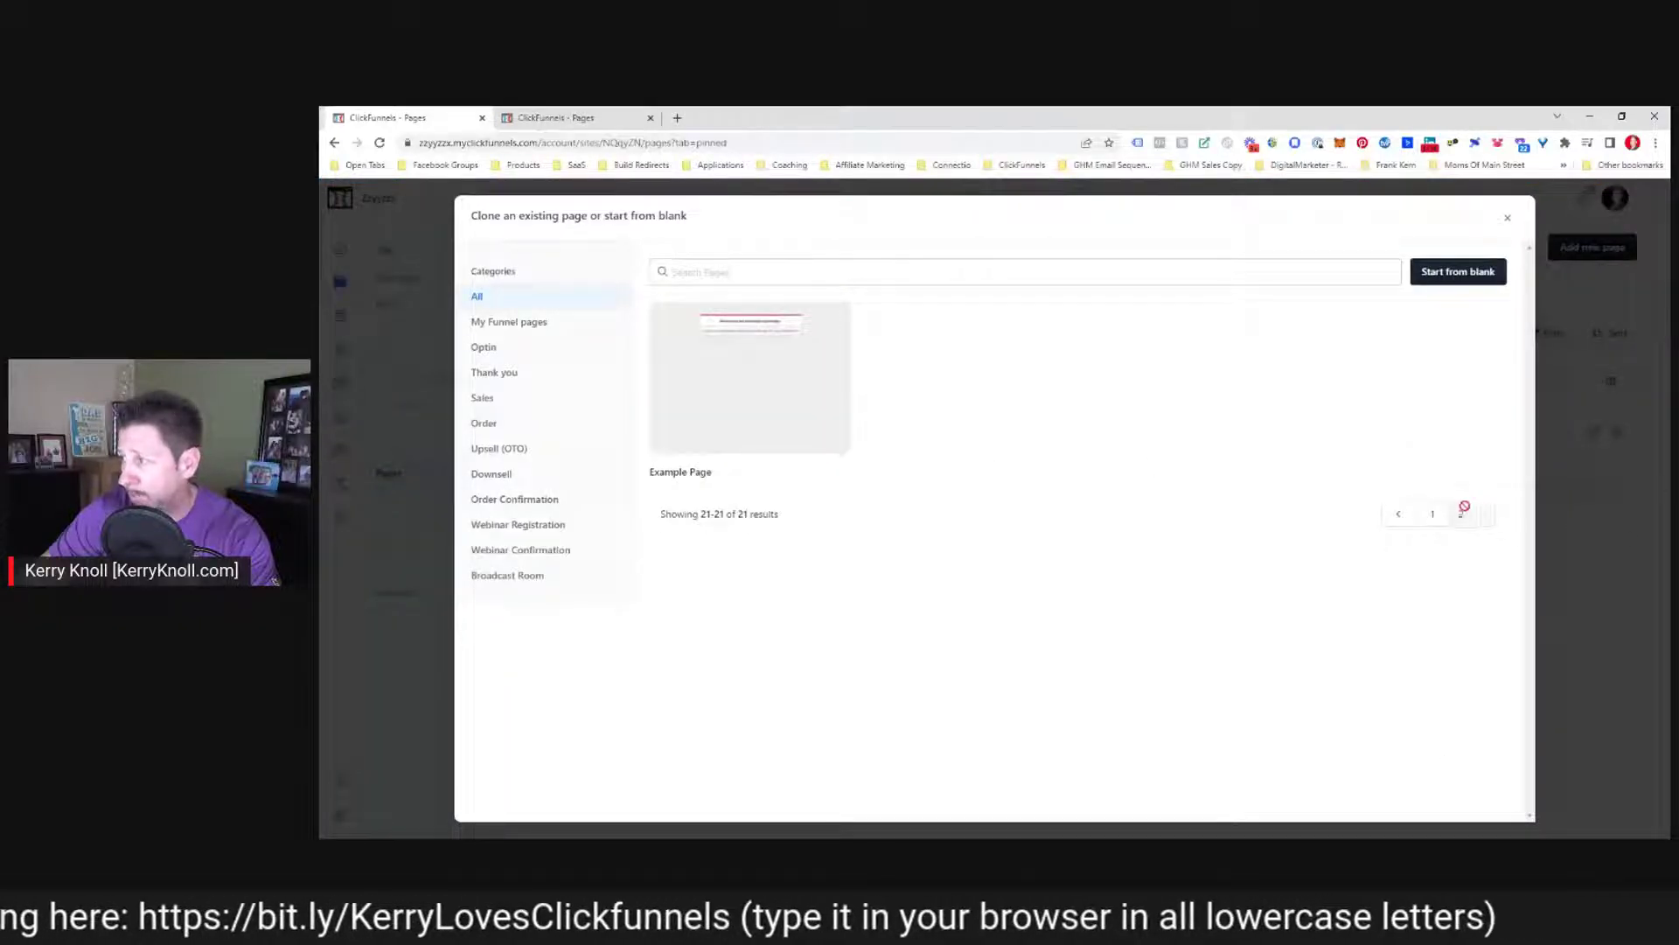
{"action": "left_click", "coordinate": [1433, 515]}
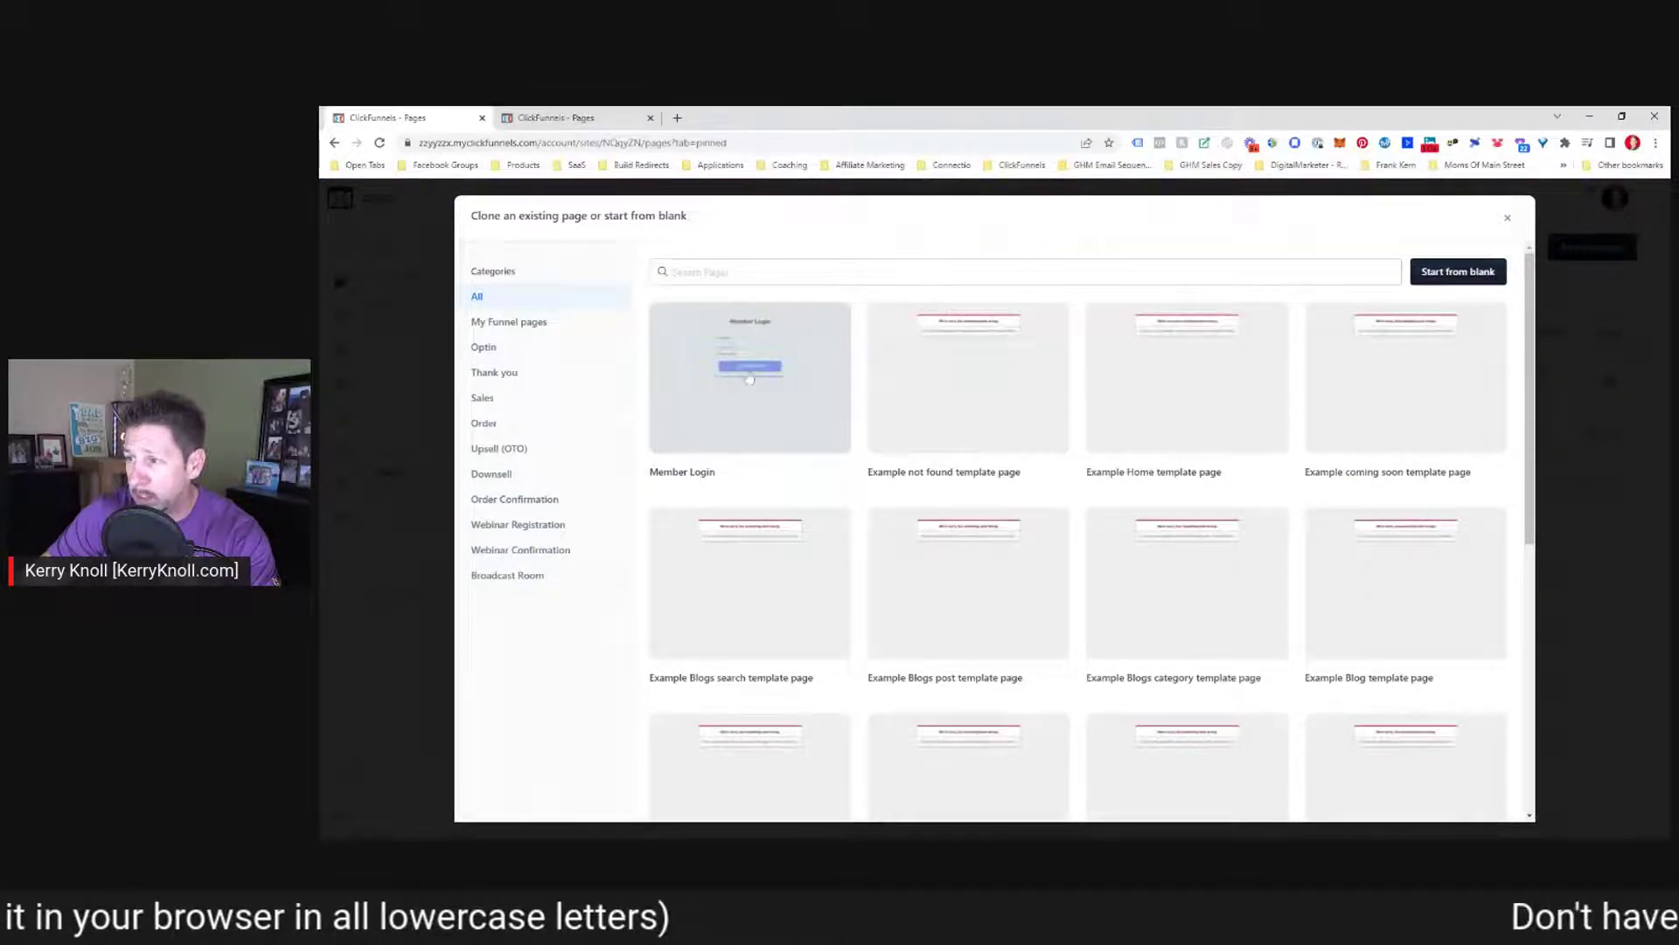
{"action": "scroll", "coordinate": [970, 525], "scroll_direction": "down", "scroll_amount": 6}
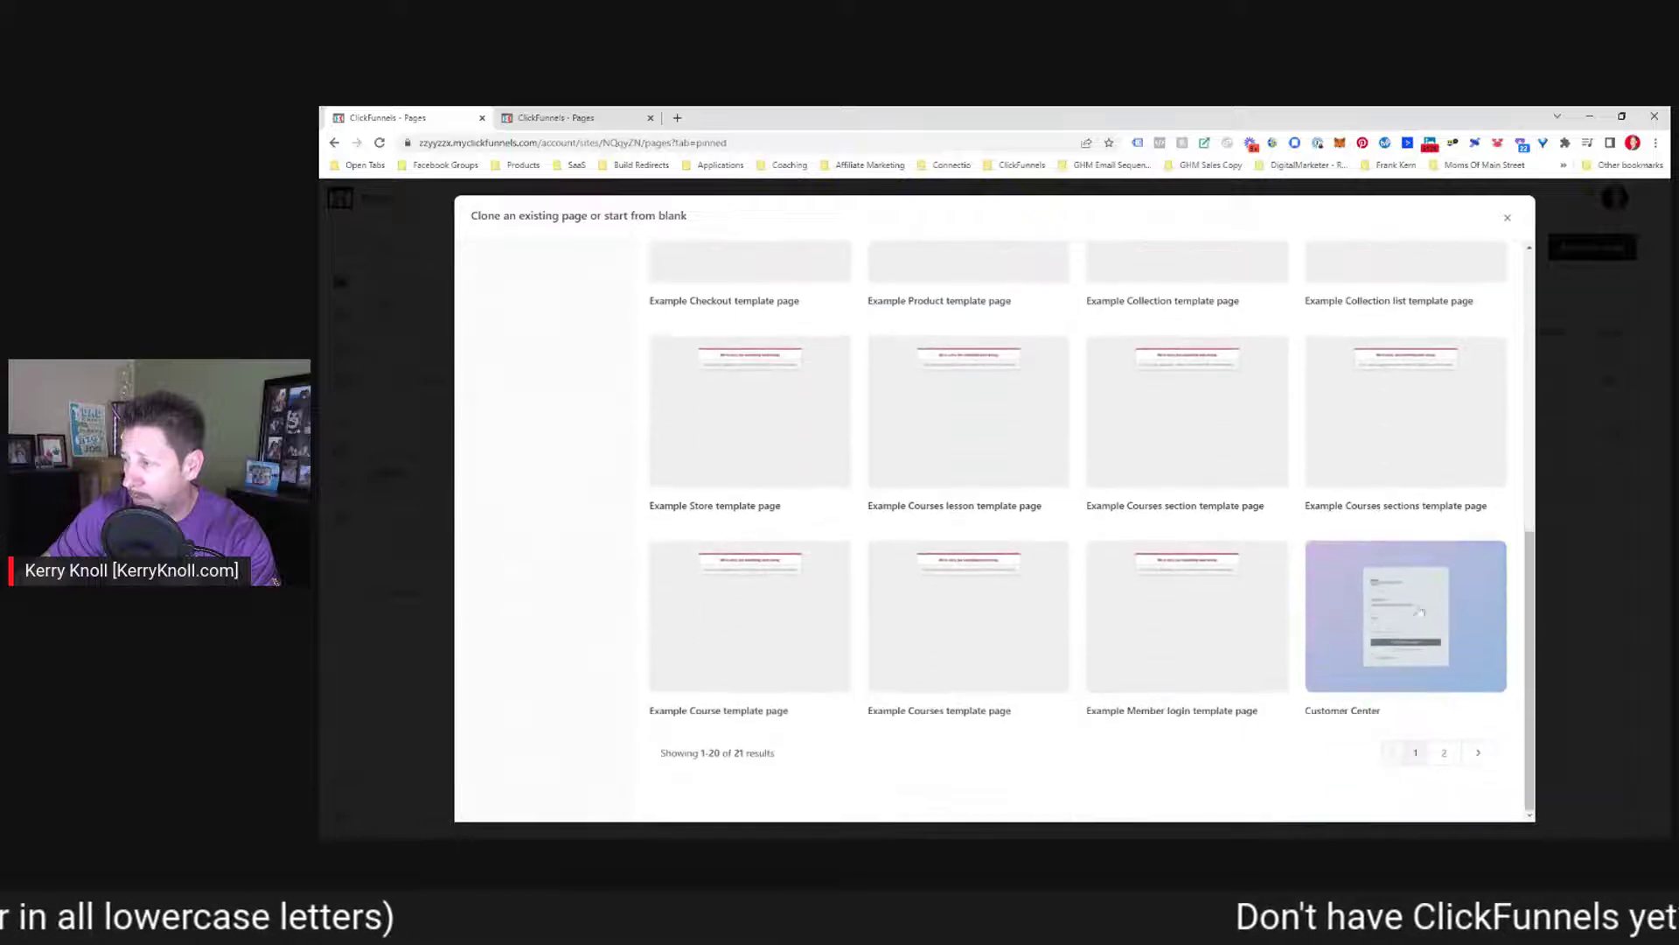
{"action": "scroll", "coordinate": [1337, 617], "scroll_direction": "up", "scroll_amount": 5}
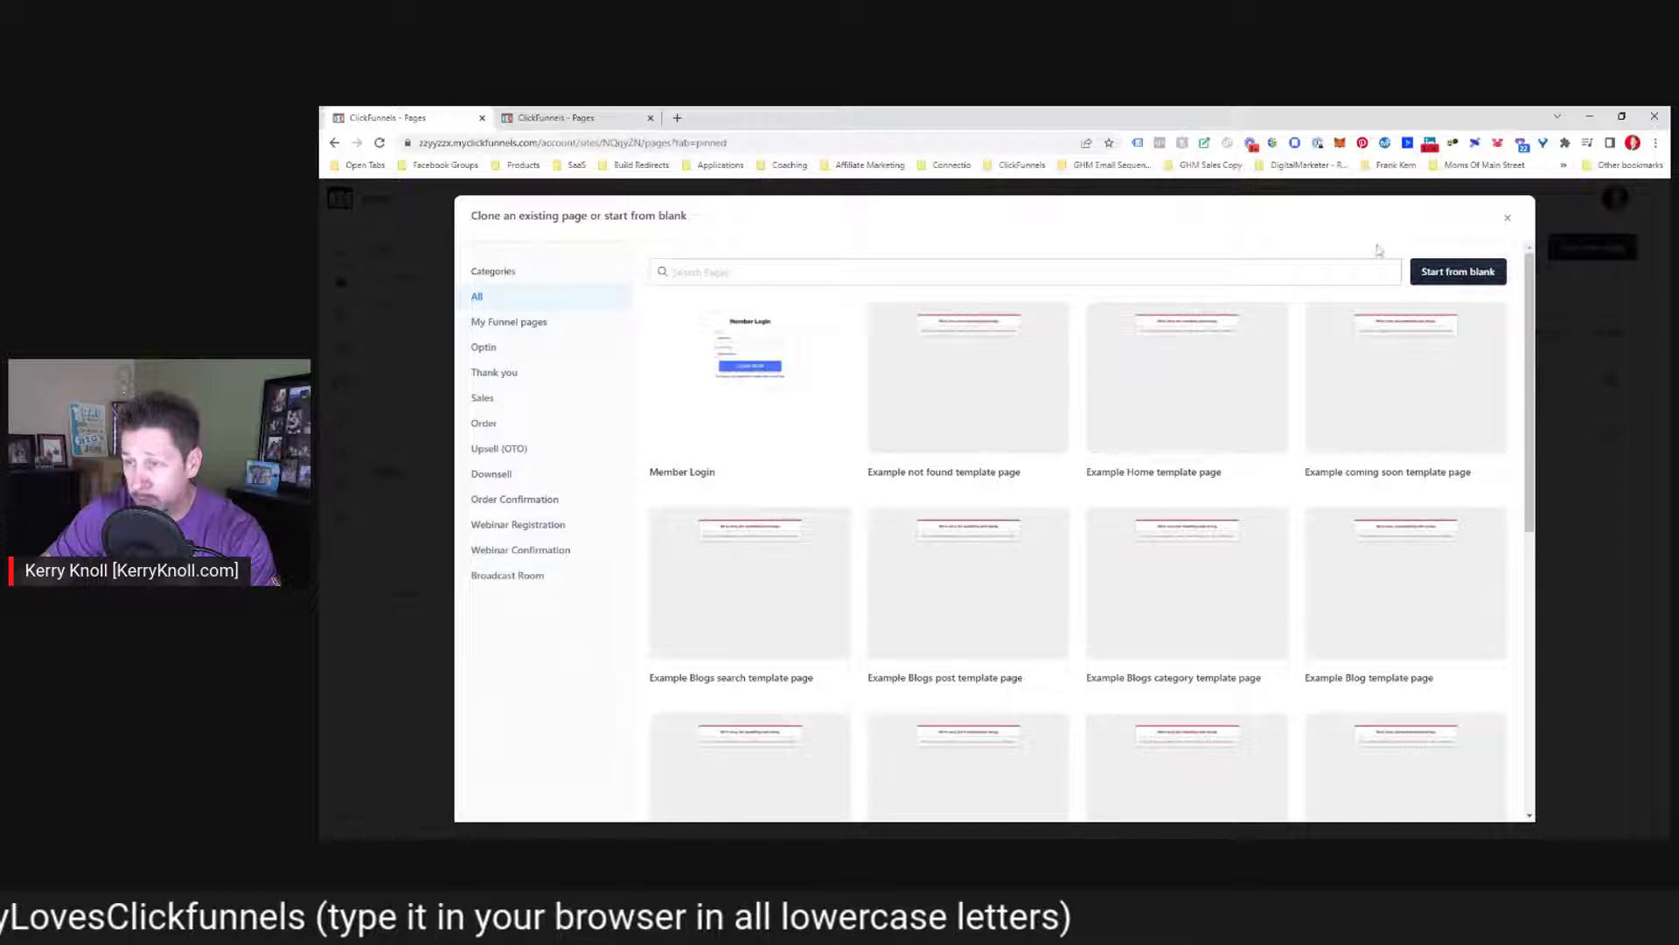
Start the new page from blank and enter Test as its name
{"action": "left_click", "coordinate": [1421, 274]}
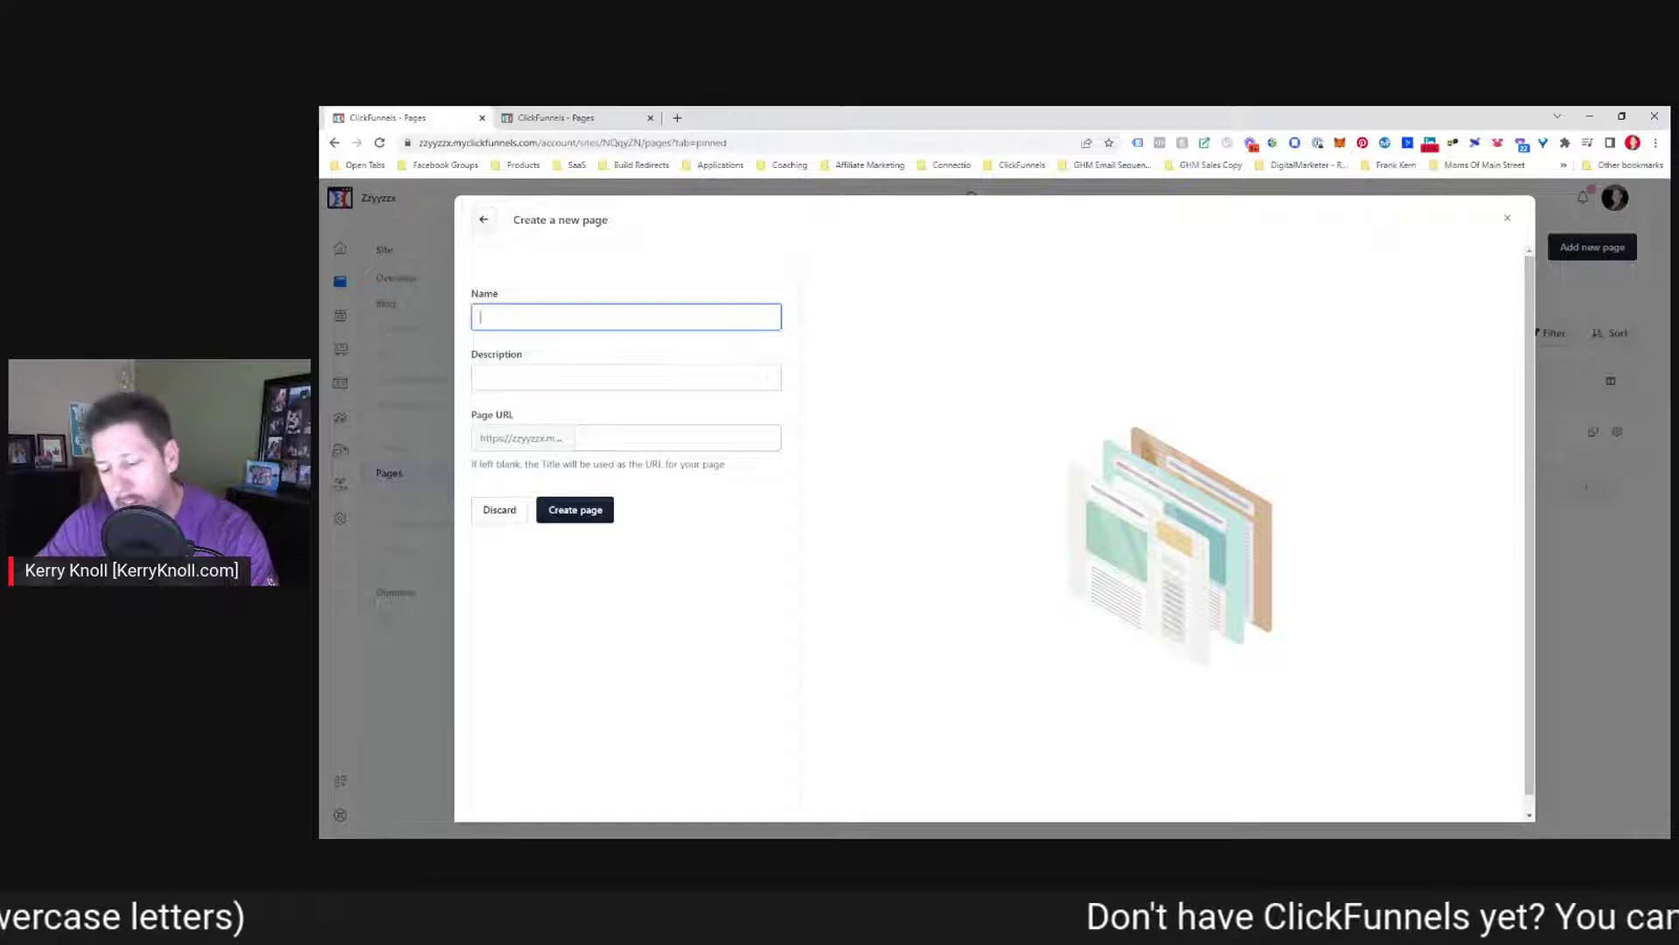
{"action": "type", "text": "Test"}
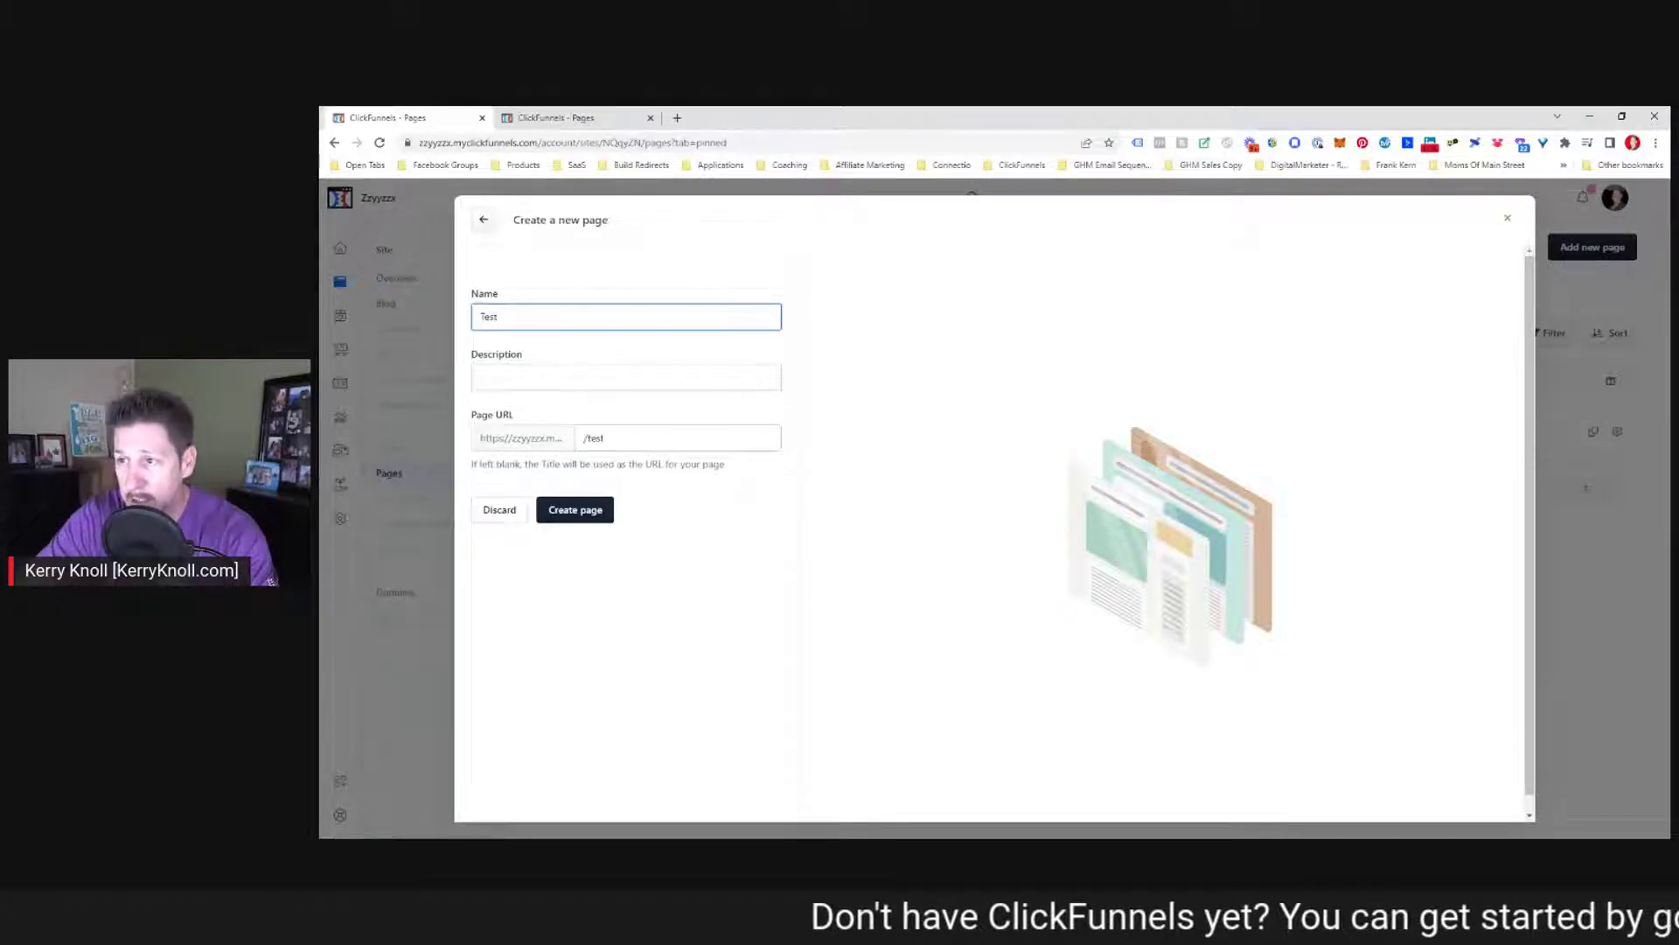
{"action": "key", "text": "Tab"}
{"action": "key", "text": "Tab"}
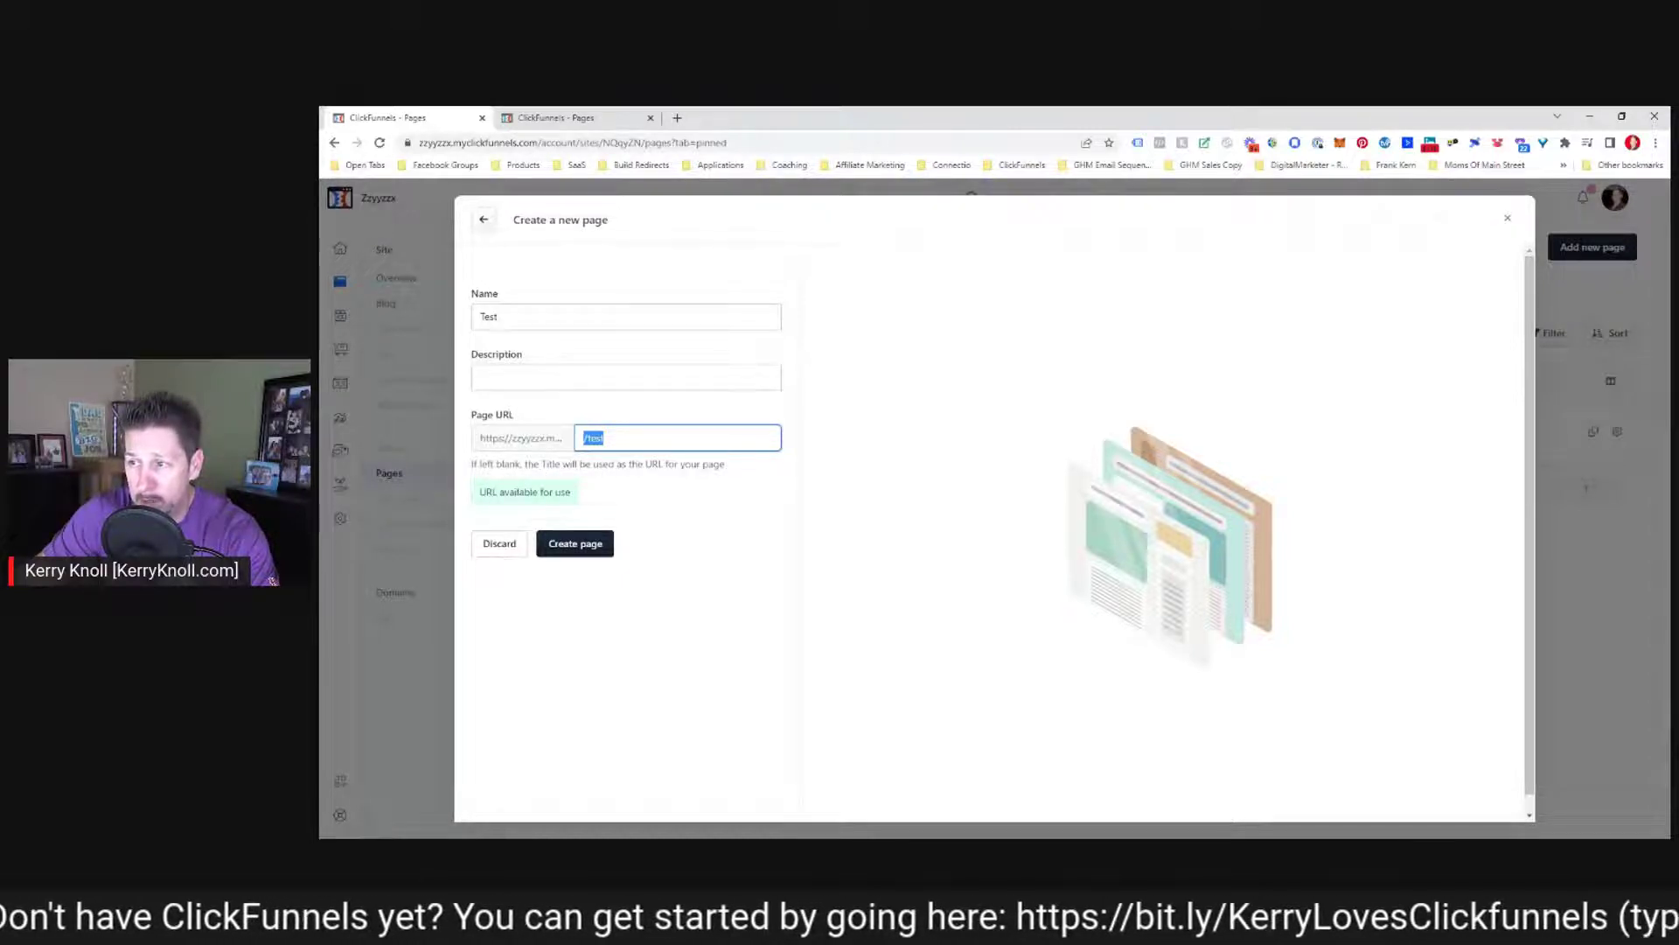
Replace the new page's name with "My blog post"
{"action": "left_click", "coordinate": [623, 321]}
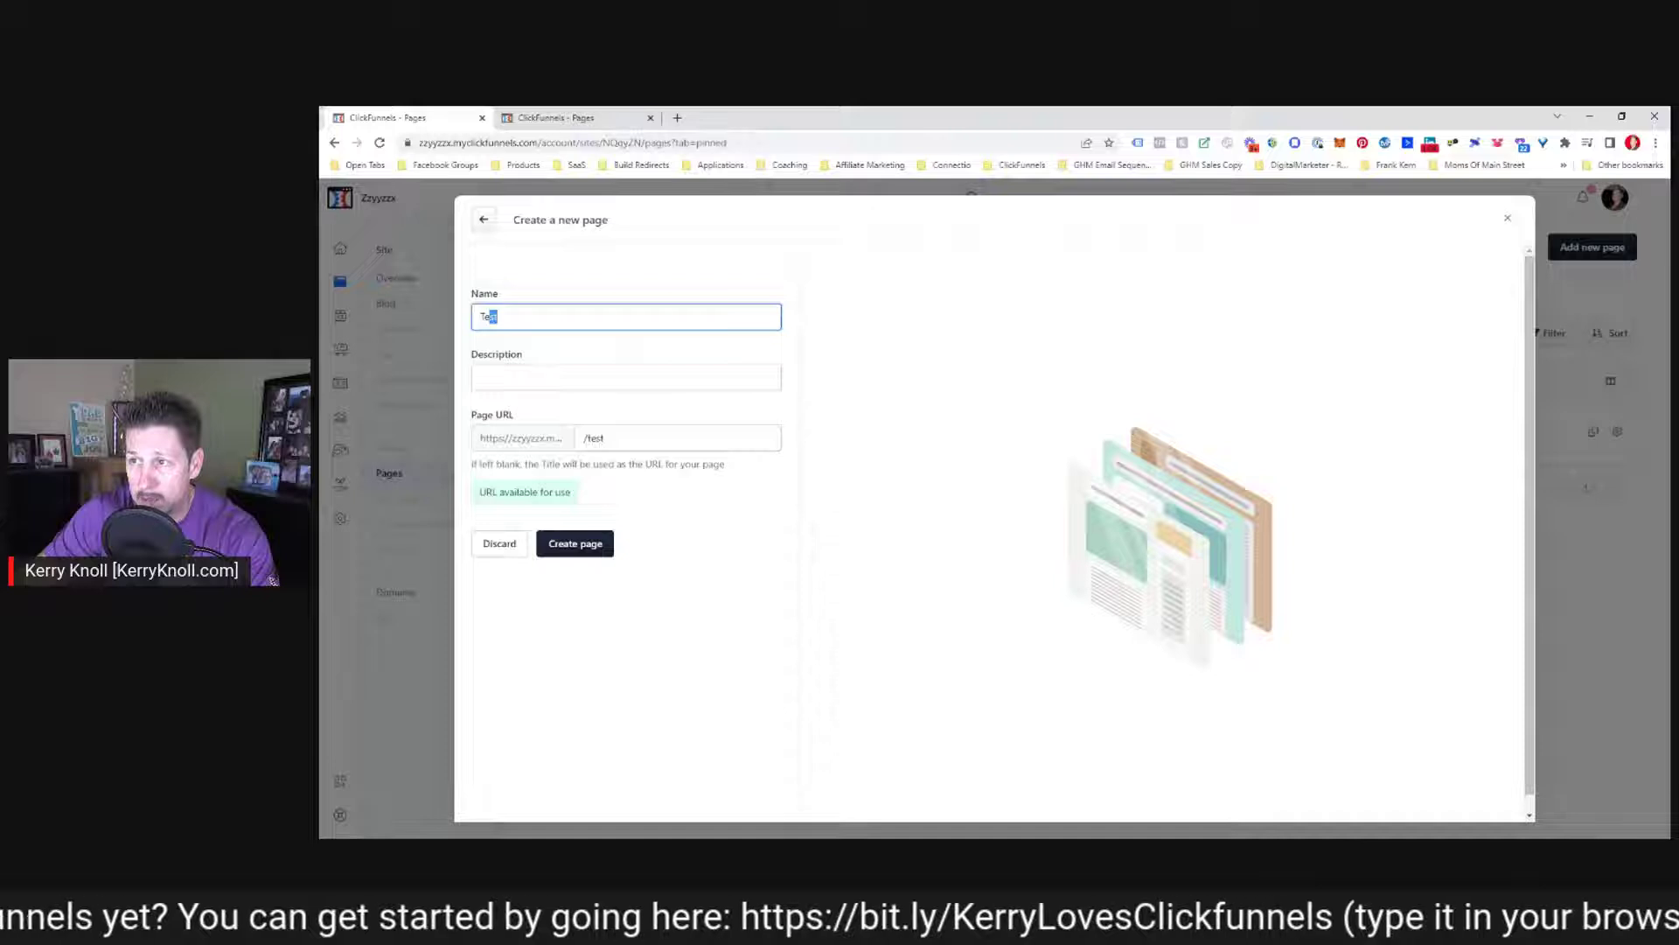
{"action": "key", "text": "BackSpace"}
{"action": "key", "text": "BackSpace"}
{"action": "key", "text": "BackSpace"}
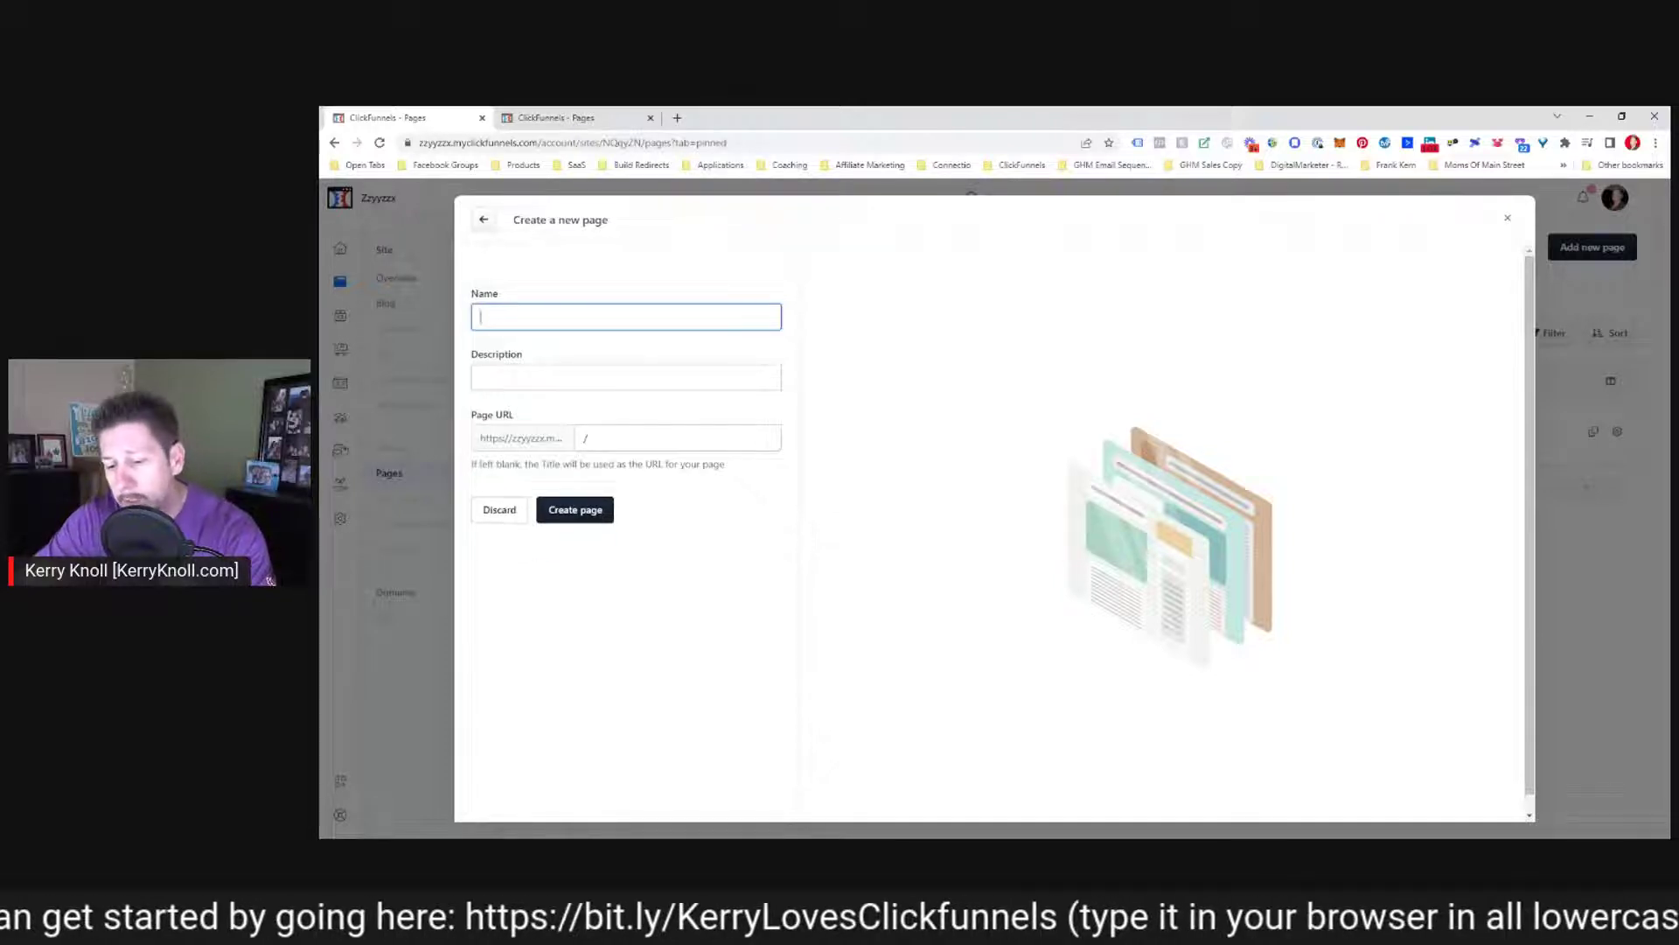
{"action": "type", "text": "My blog post"}
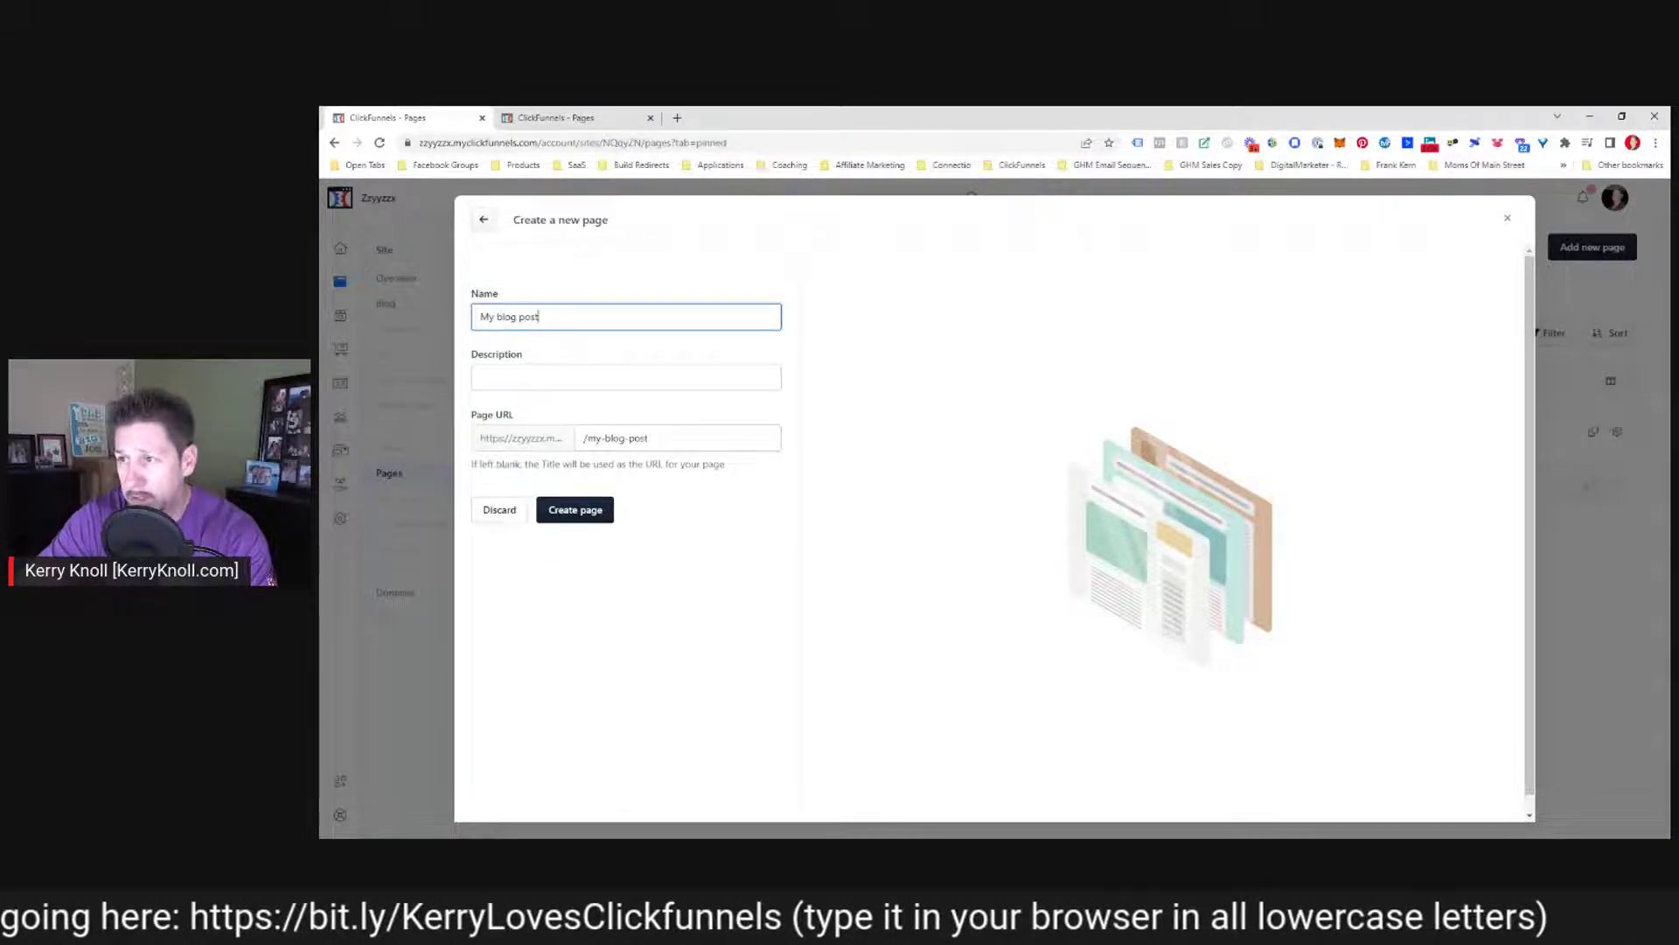
Replace the new page's name with "How to play air guitar"
{"action": "key", "text": "BackSpace"}
{"action": "key", "text": "BackSpace"}
{"action": "key", "text": "BackSpace"}
{"action": "key", "text": "BackSpace"}
{"action": "key", "text": "BackSpace"}
{"action": "key", "text": "BackSpace"}
{"action": "key", "text": "BackSpace"}
{"action": "key", "text": "BackSpace"}
{"action": "key", "text": "BackSpace"}
{"action": "key", "text": "BackSpace"}
{"action": "key", "text": "BackSpace"}
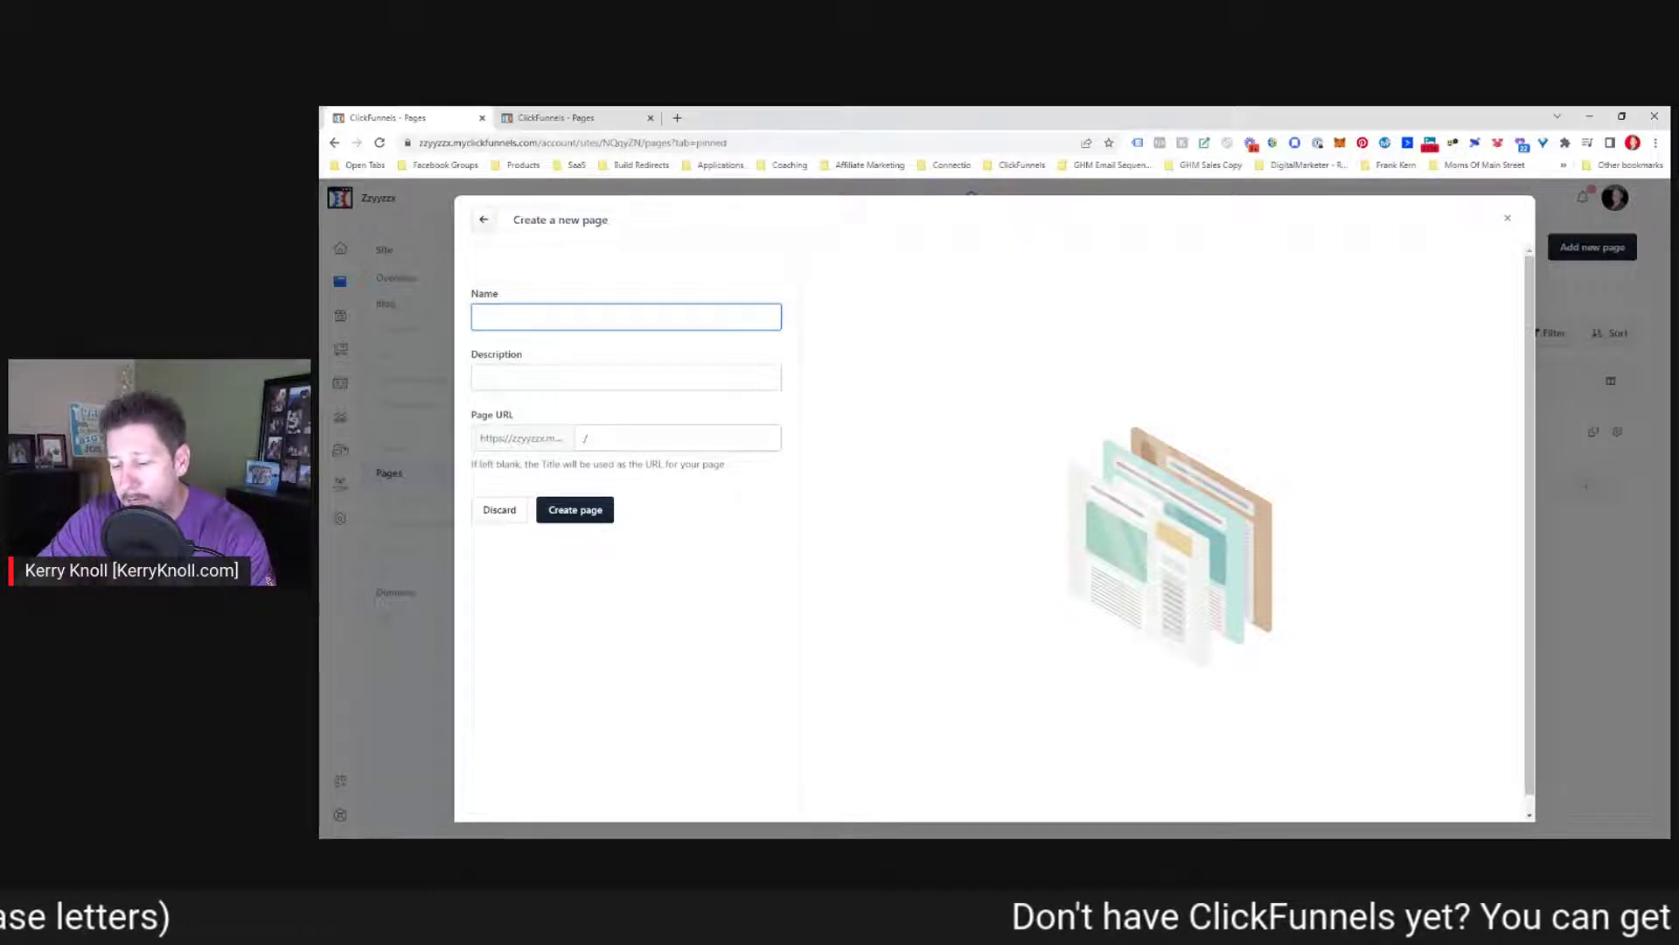
{"action": "type", "text": "How to"}
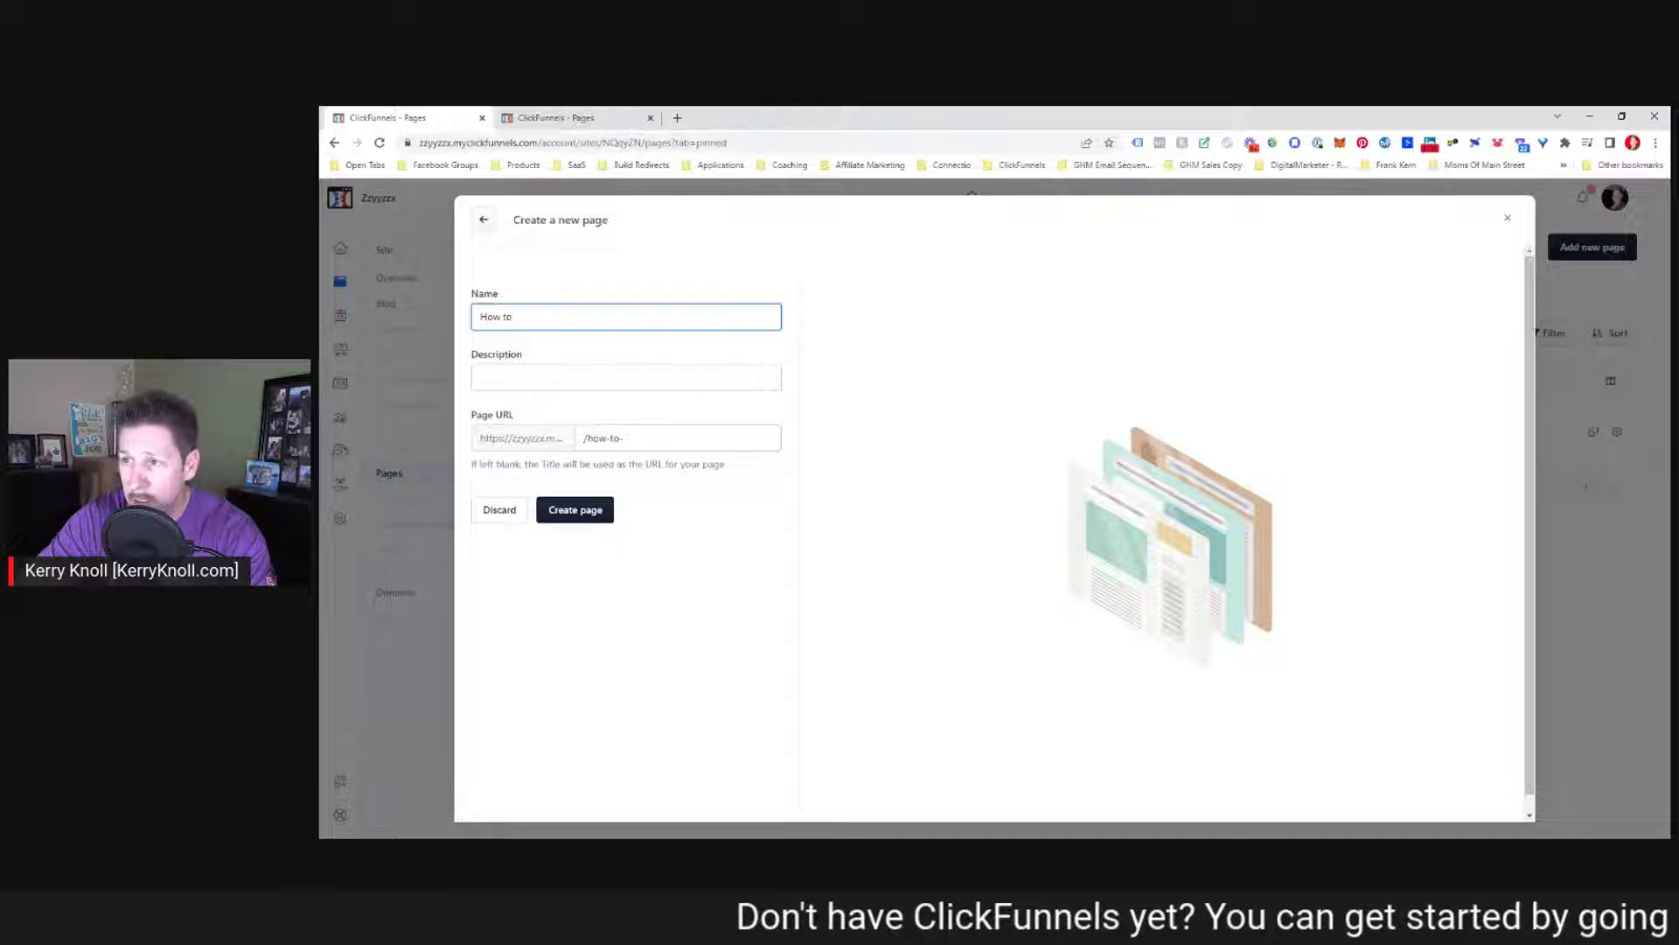
{"action": "type", "text": " play"}
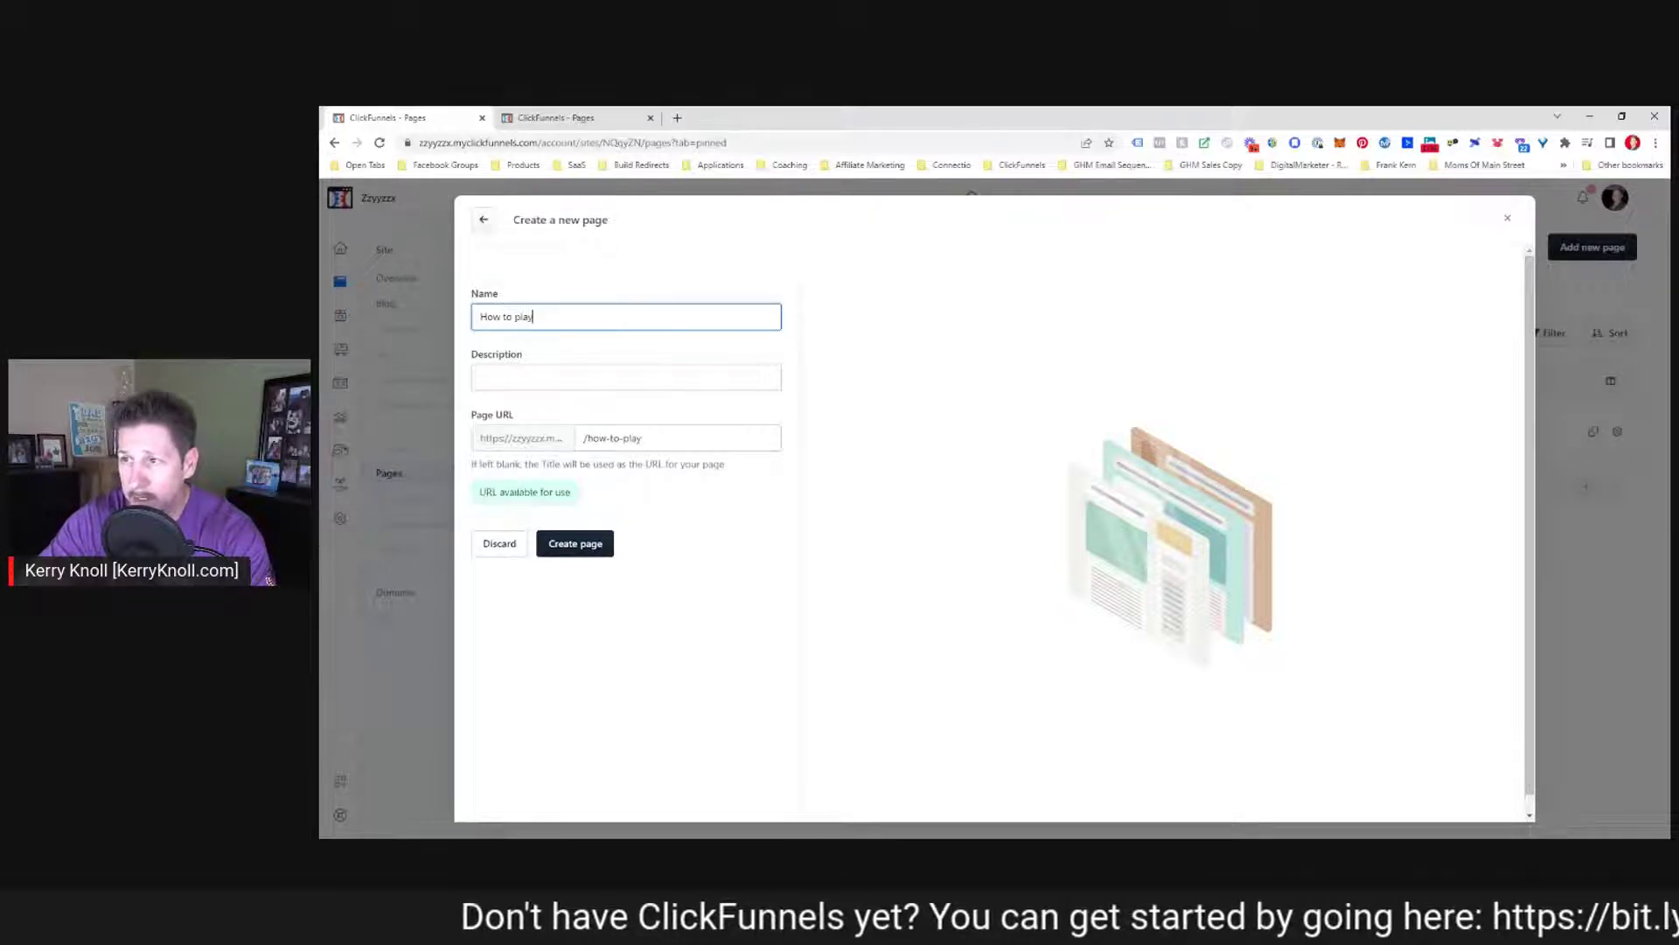
{"action": "type", "text": " air guita"}
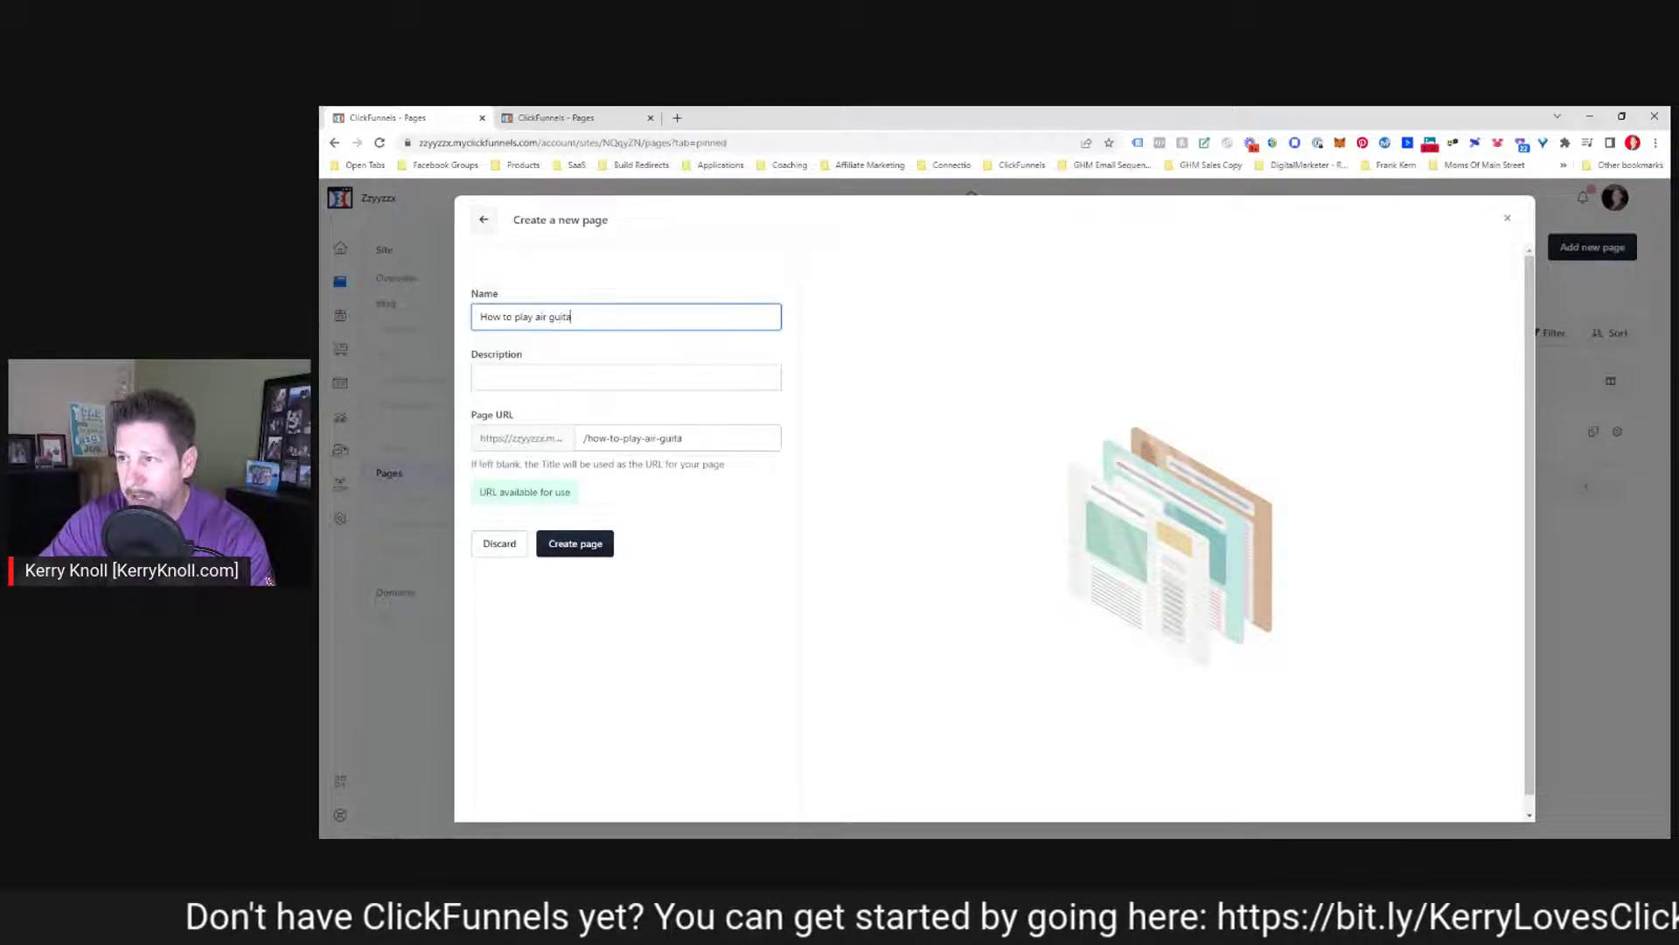
{"action": "type", "text": "r"}
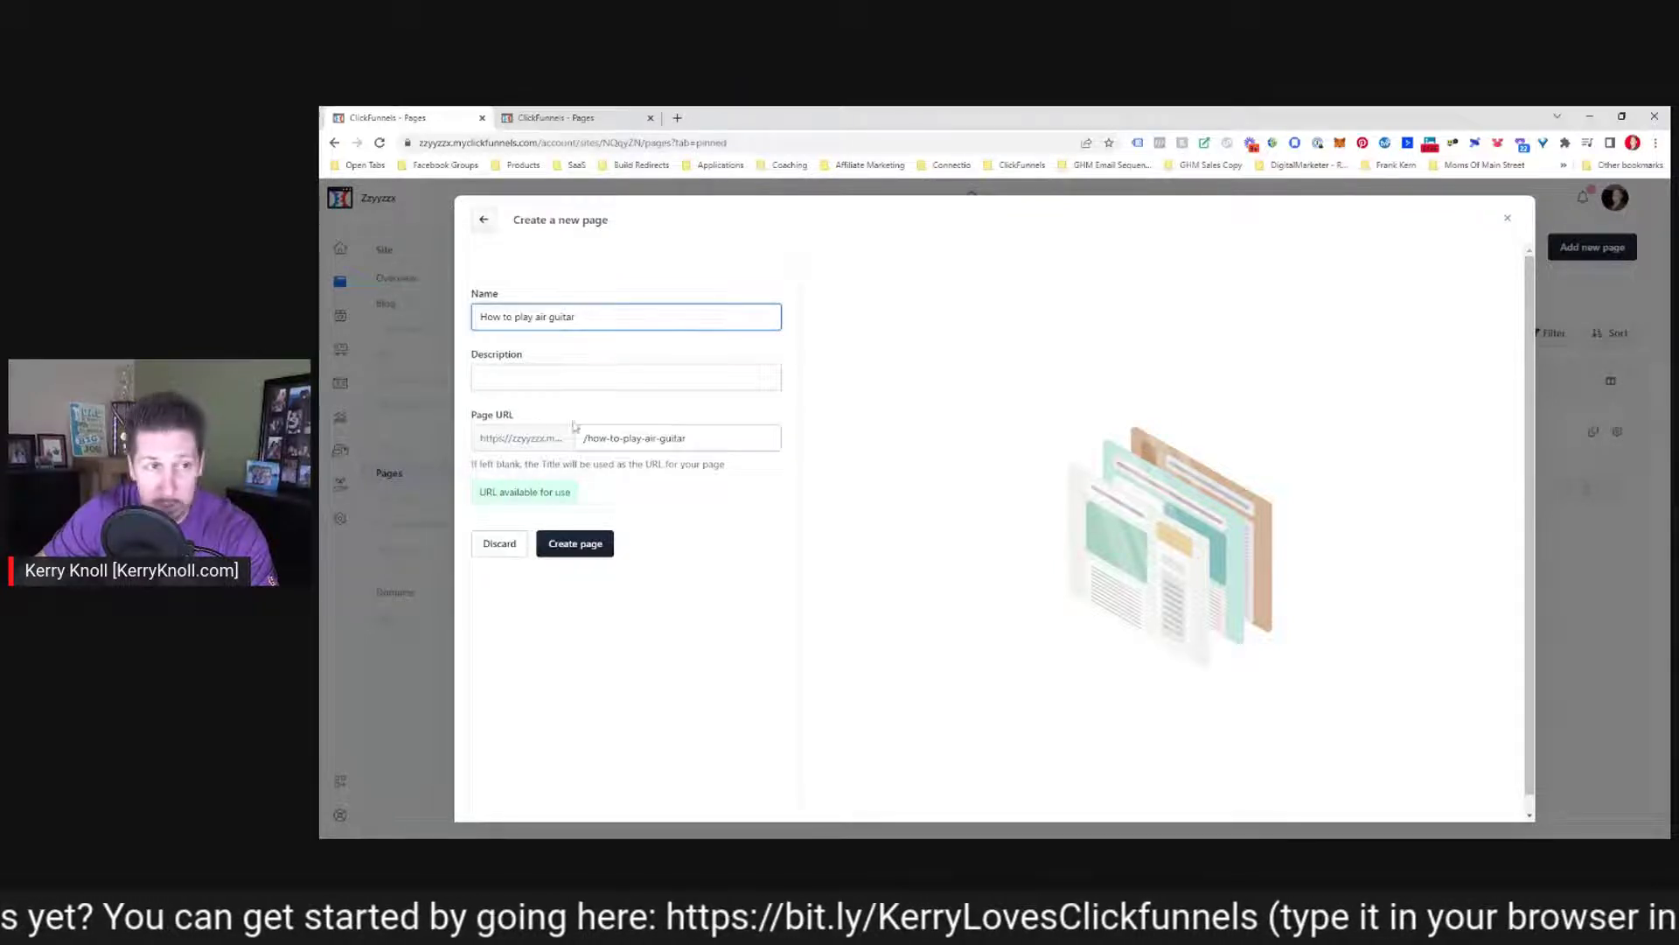
{"action": "left_click", "coordinate": [686, 437]}
{"action": "left_click_drag", "start_coordinate": [687, 437], "coordinate": [586, 438]}
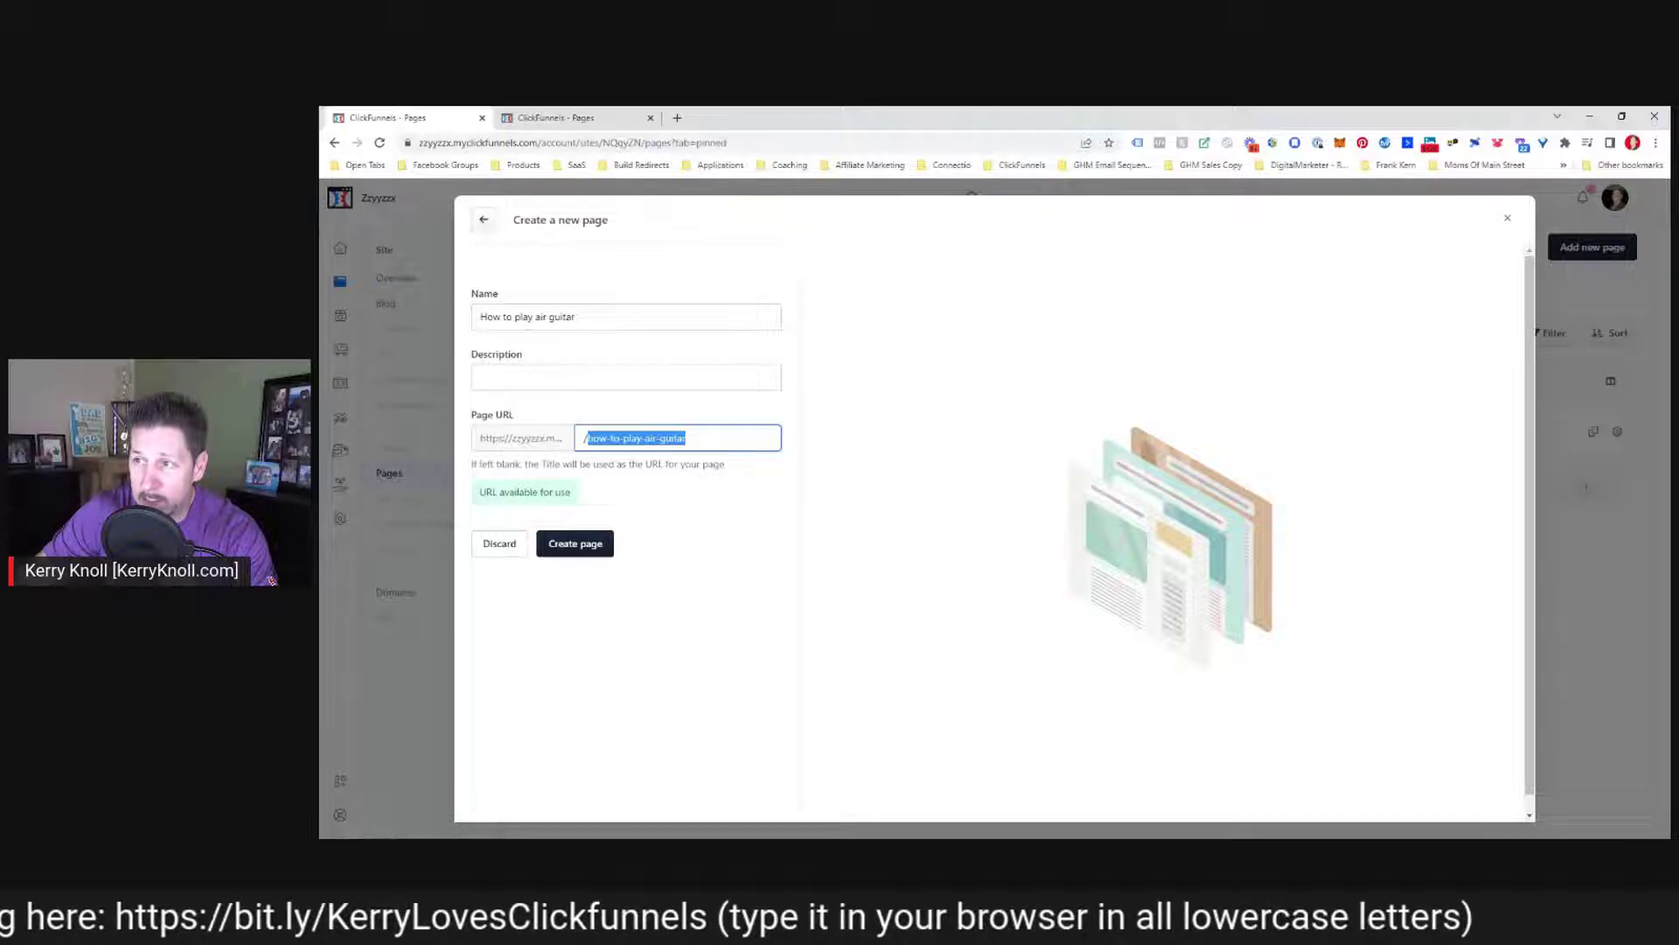
{"action": "left_click_drag", "start_coordinate": [577, 318], "coordinate": [453, 339]}
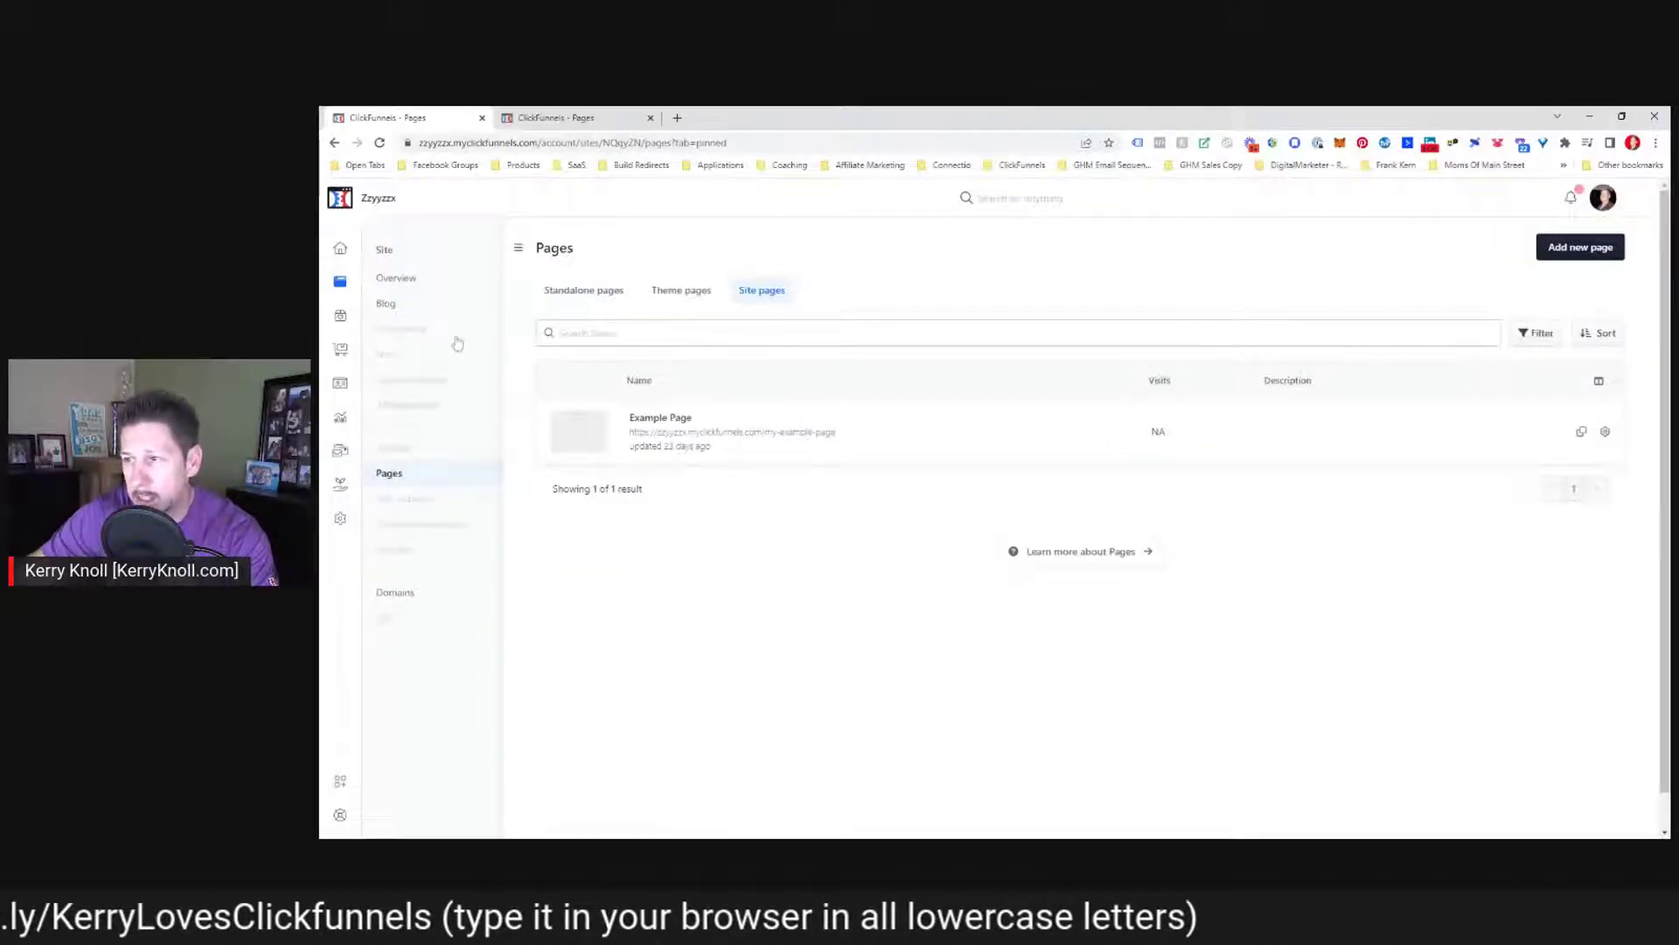
Start a new page from blank, name it Test and create it
{"action": "left_click", "coordinate": [1588, 248]}
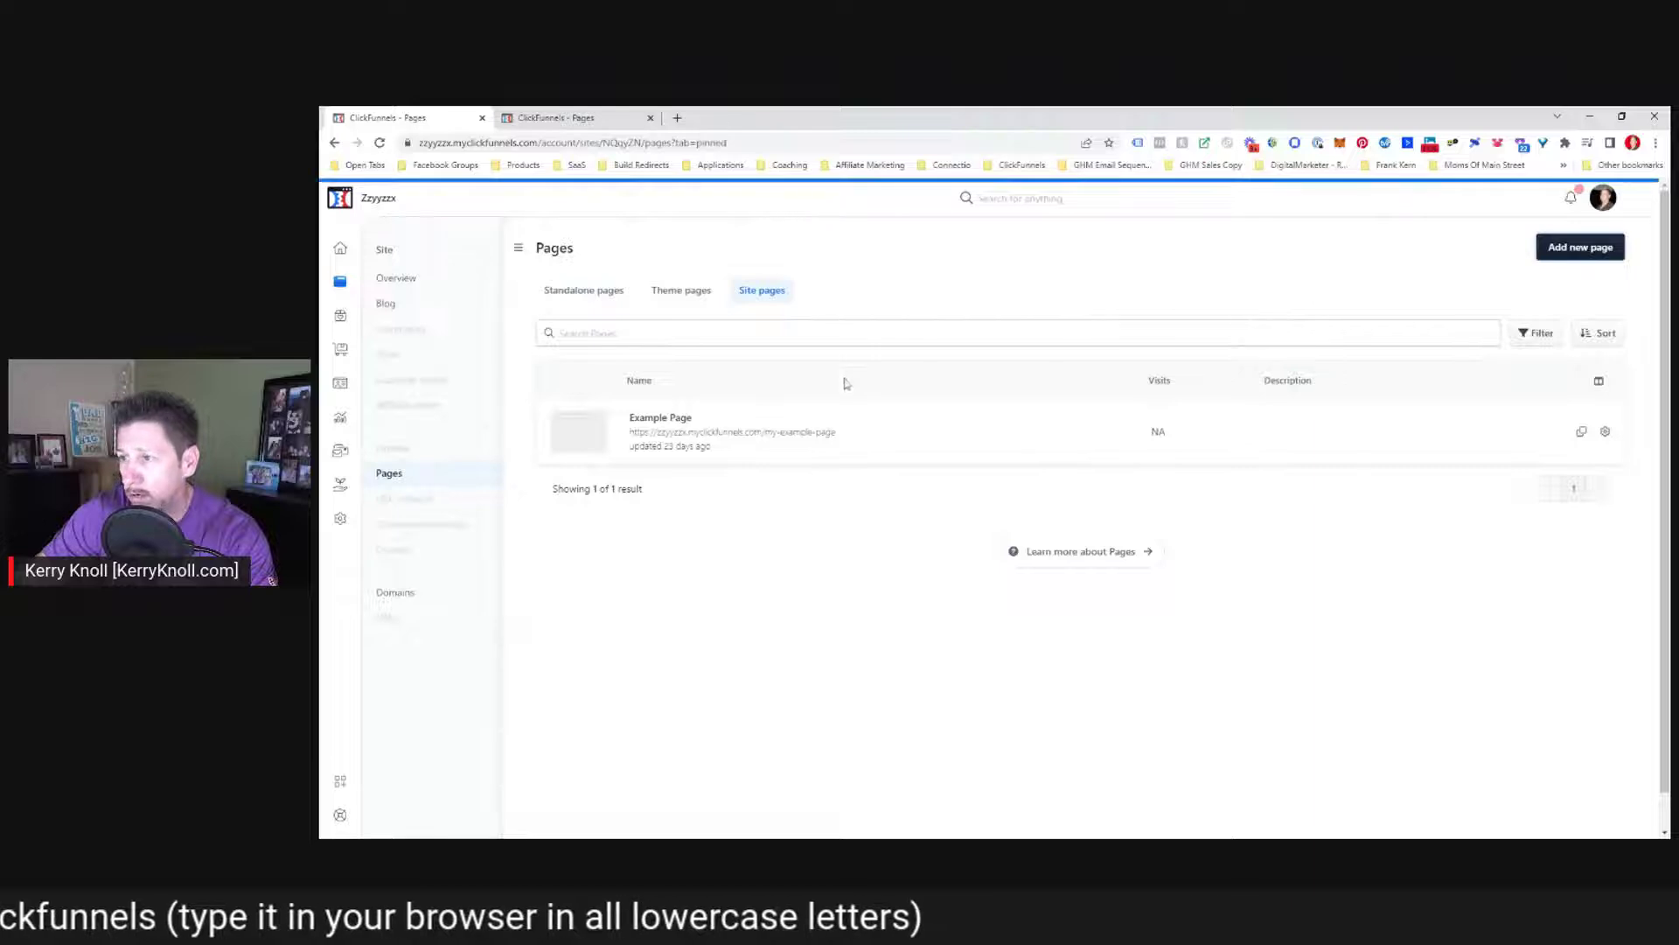
{"action": "left_click", "coordinate": [1426, 278]}
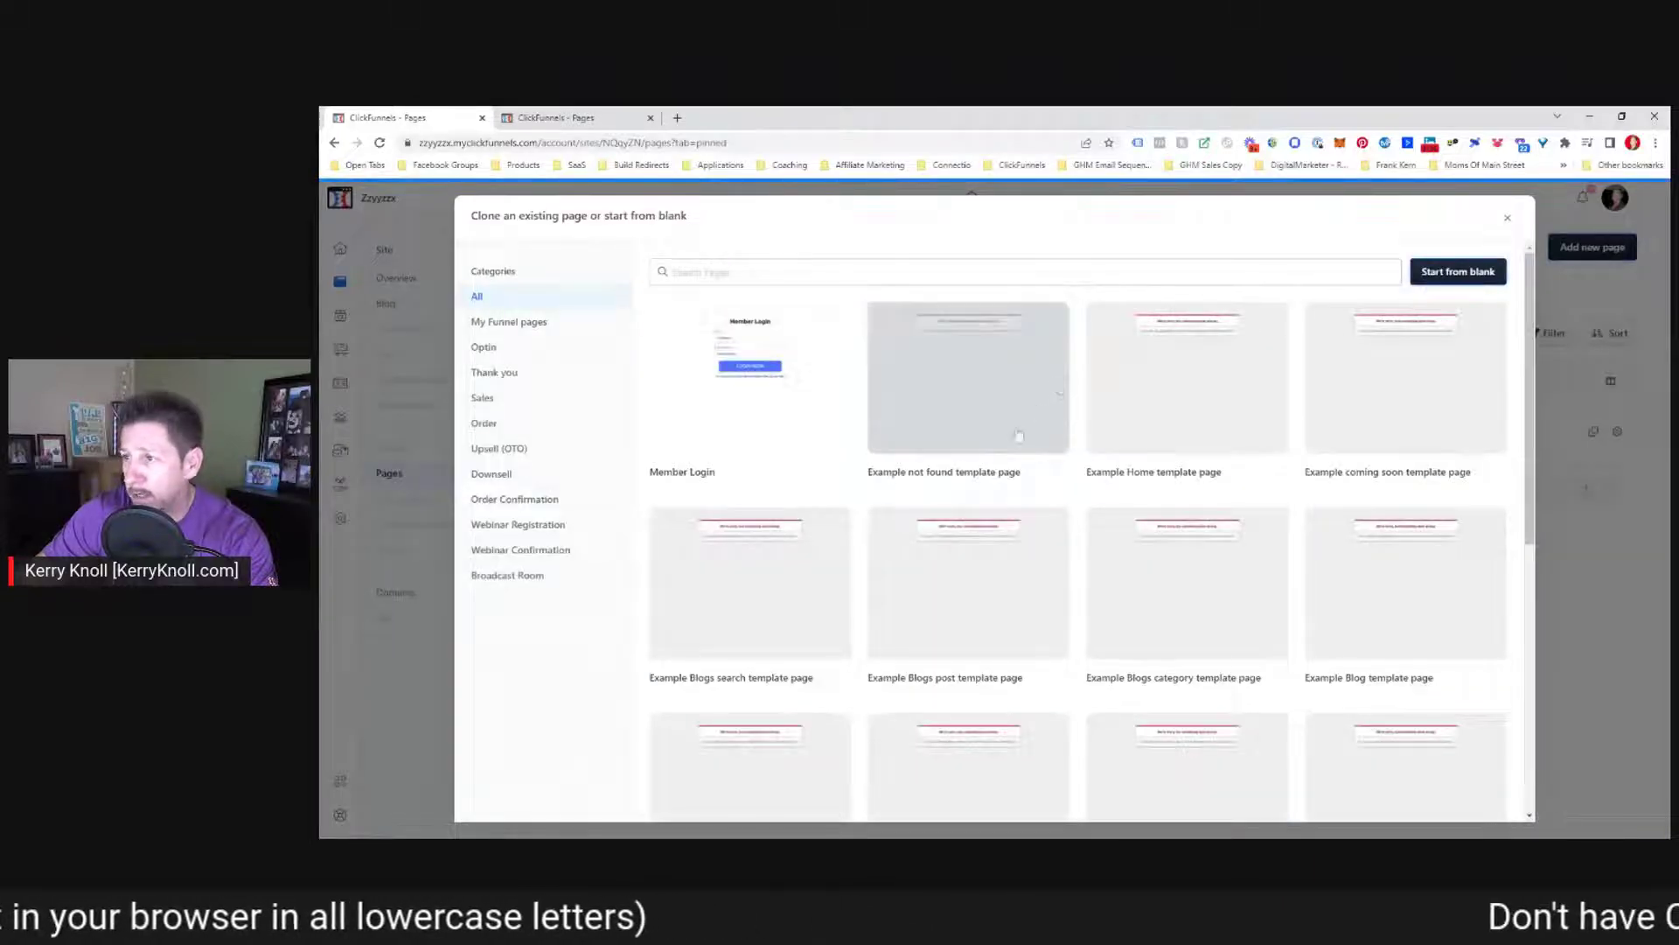
{"action": "left_click", "coordinate": [542, 317]}
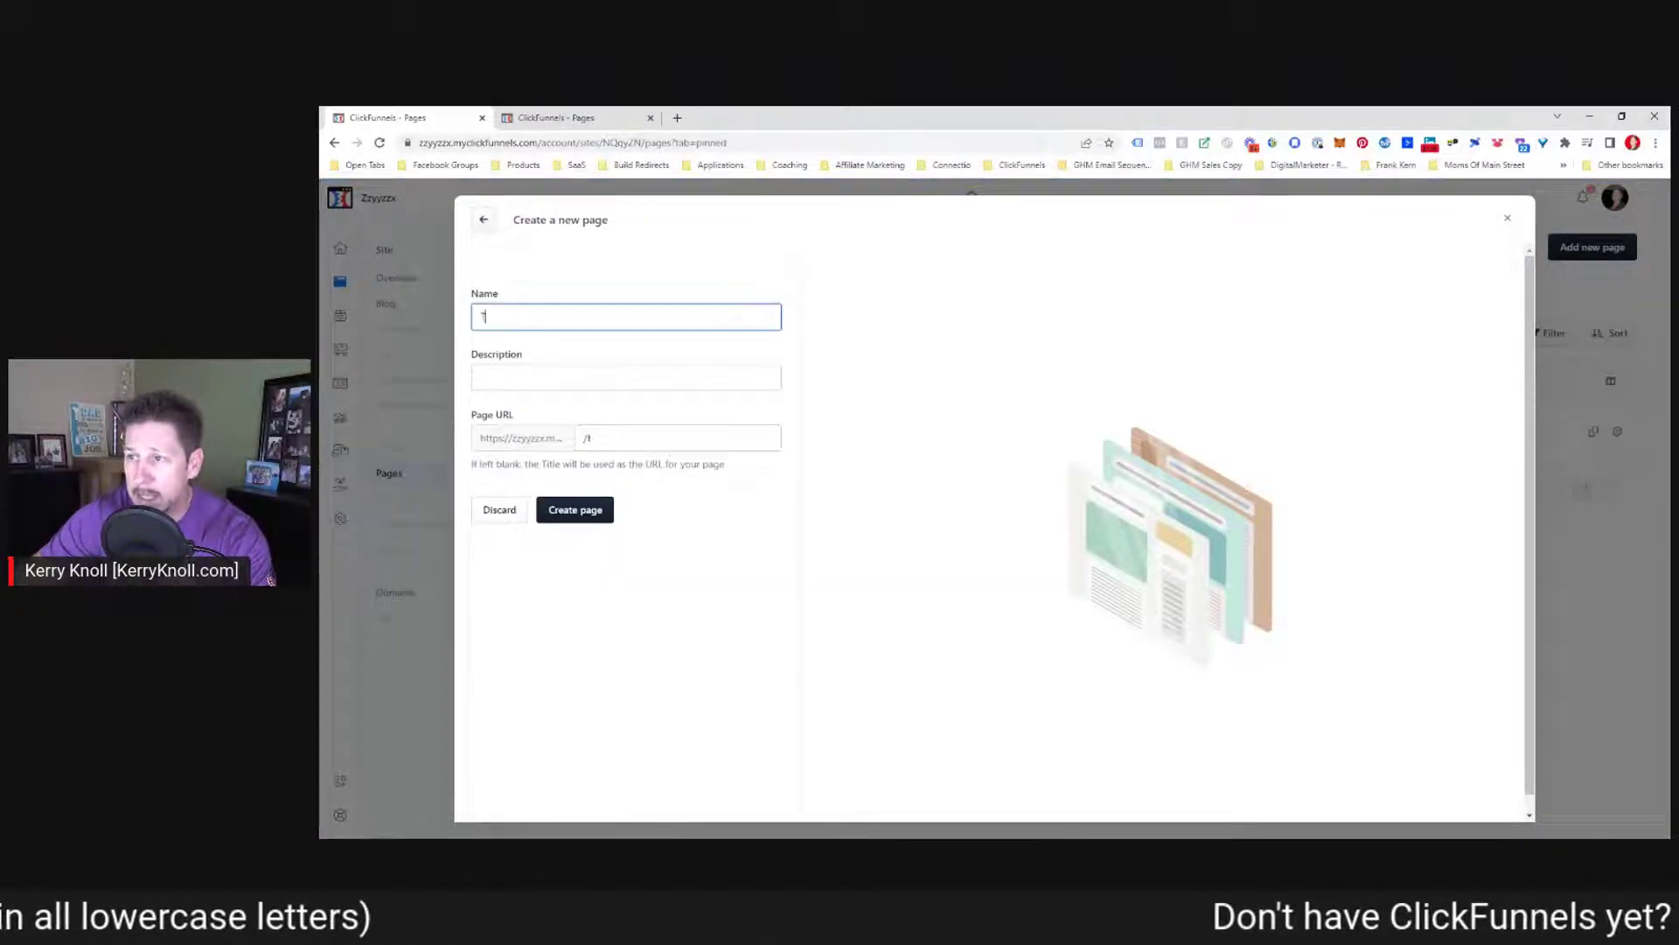
{"action": "type", "text": "Test"}
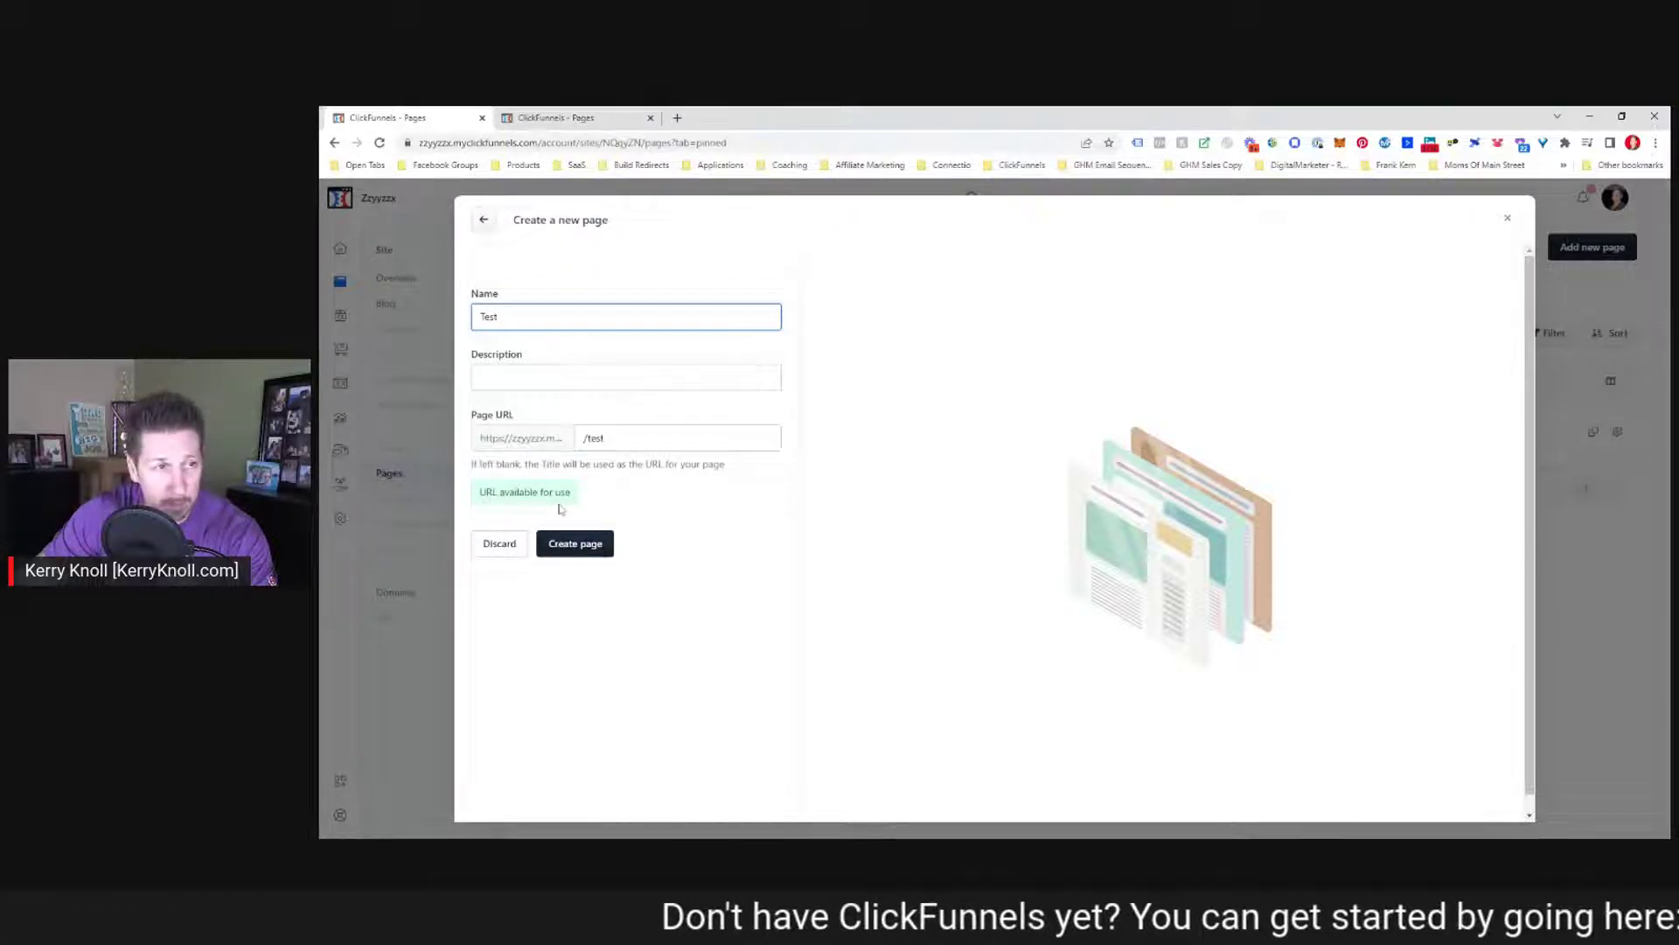
{"action": "left_click", "coordinate": [582, 547]}
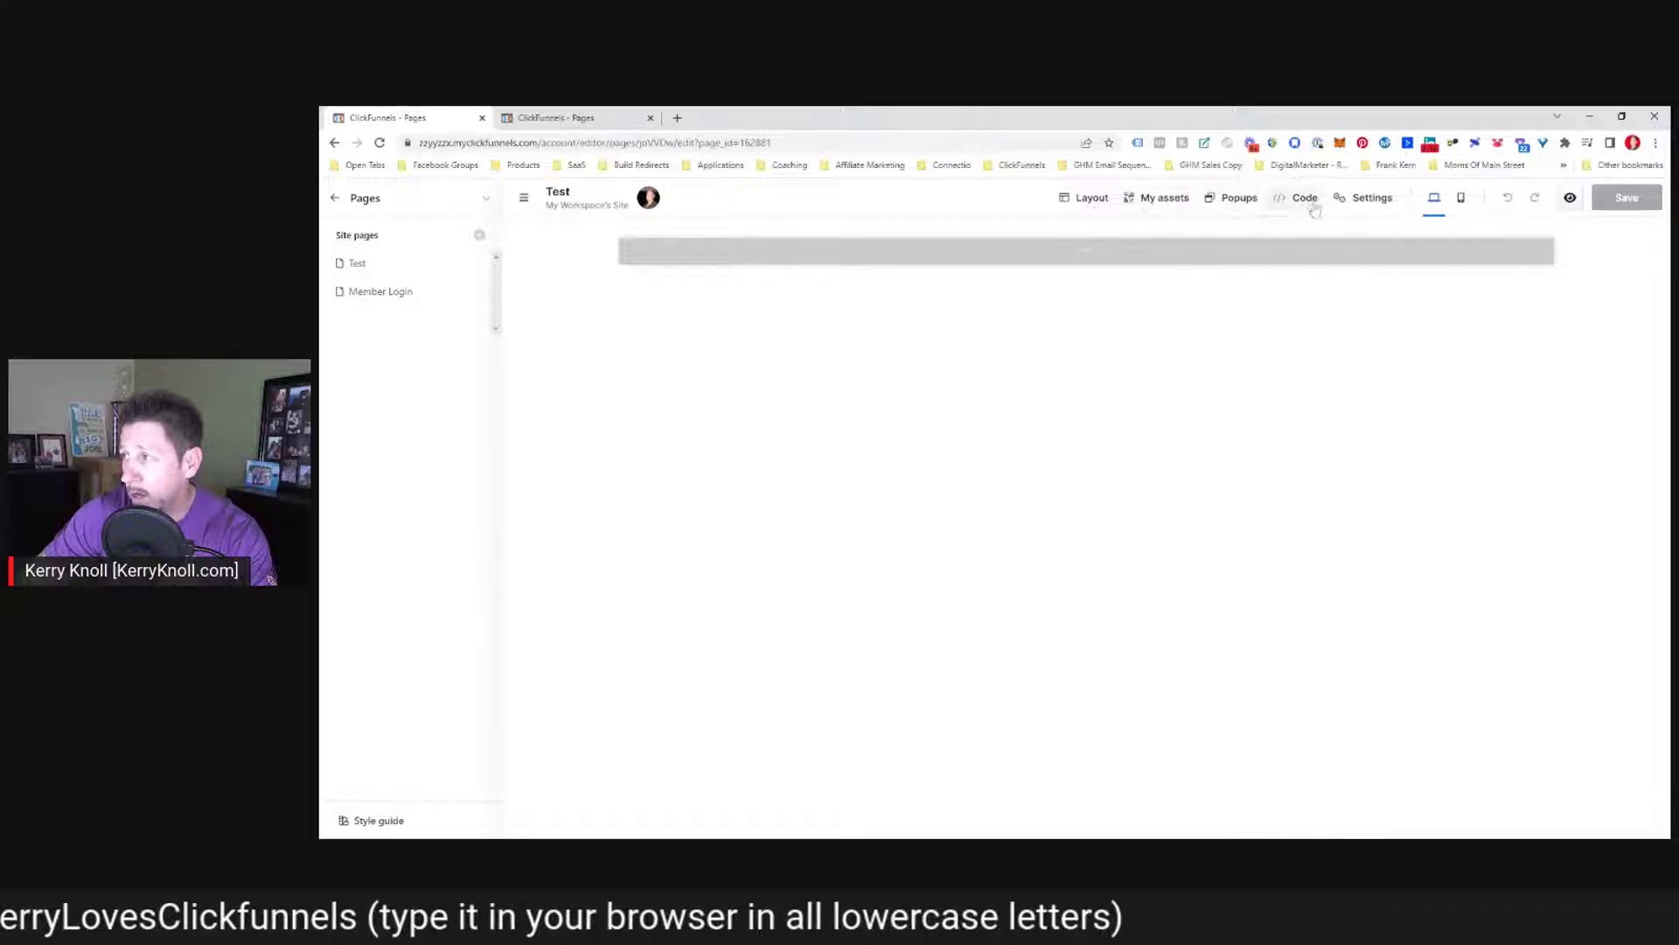
Add a Flex Container to the empty page and look at its settings
{"action": "mouse_move", "coordinate": [1377, 202]}
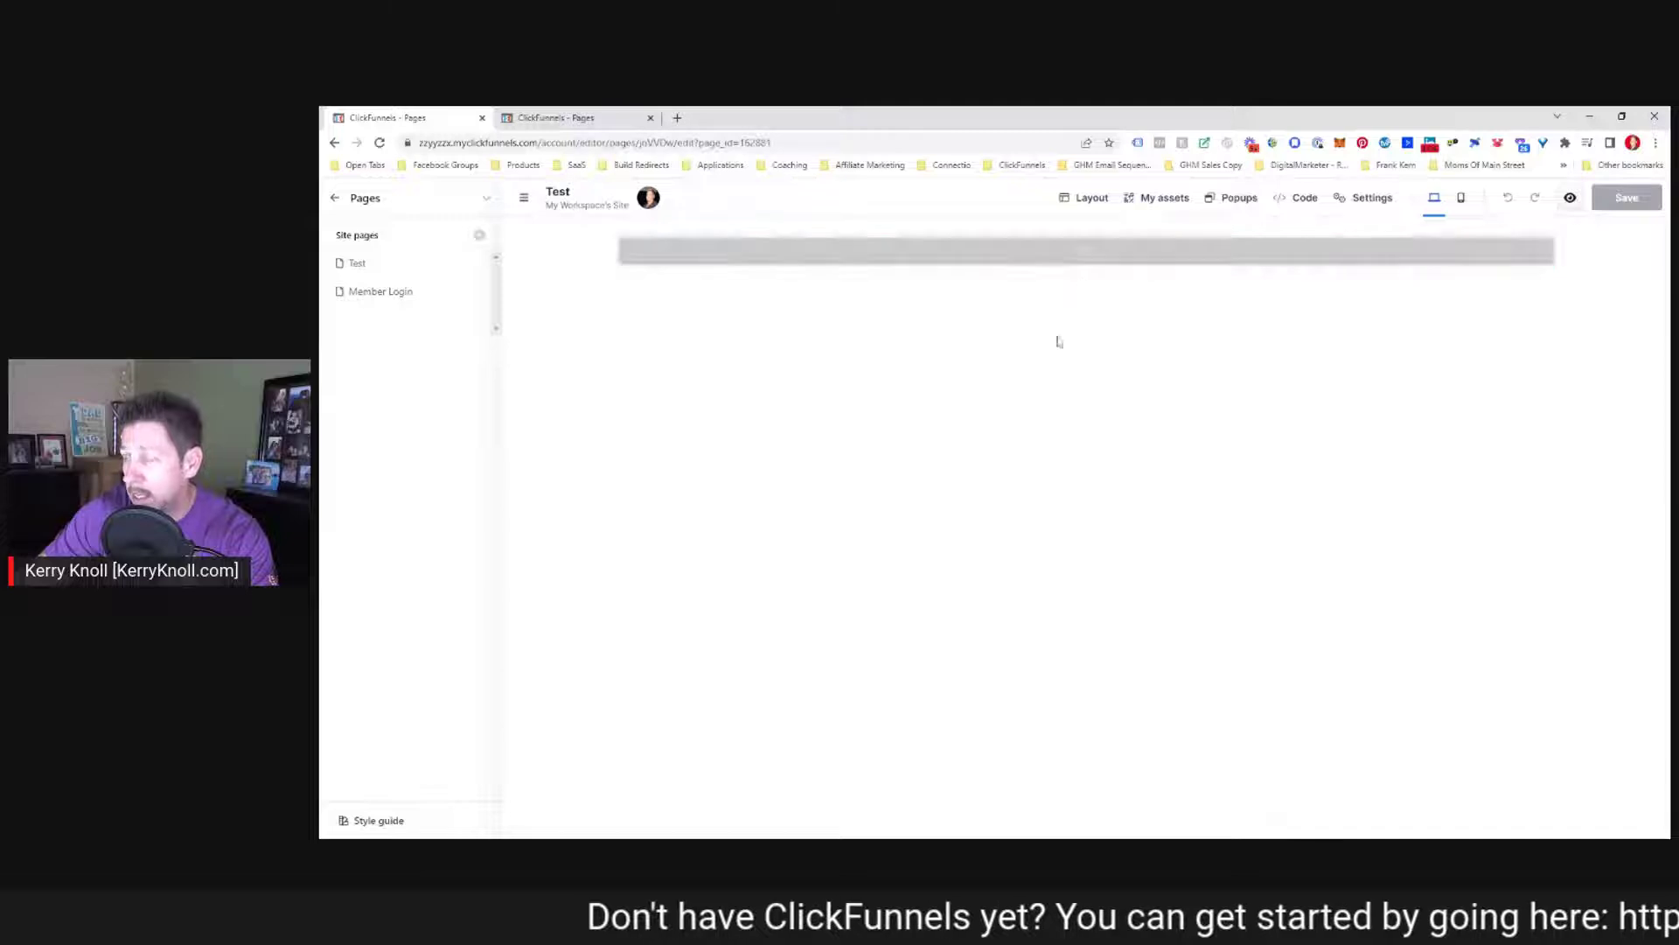
{"action": "left_click", "coordinate": [1086, 253]}
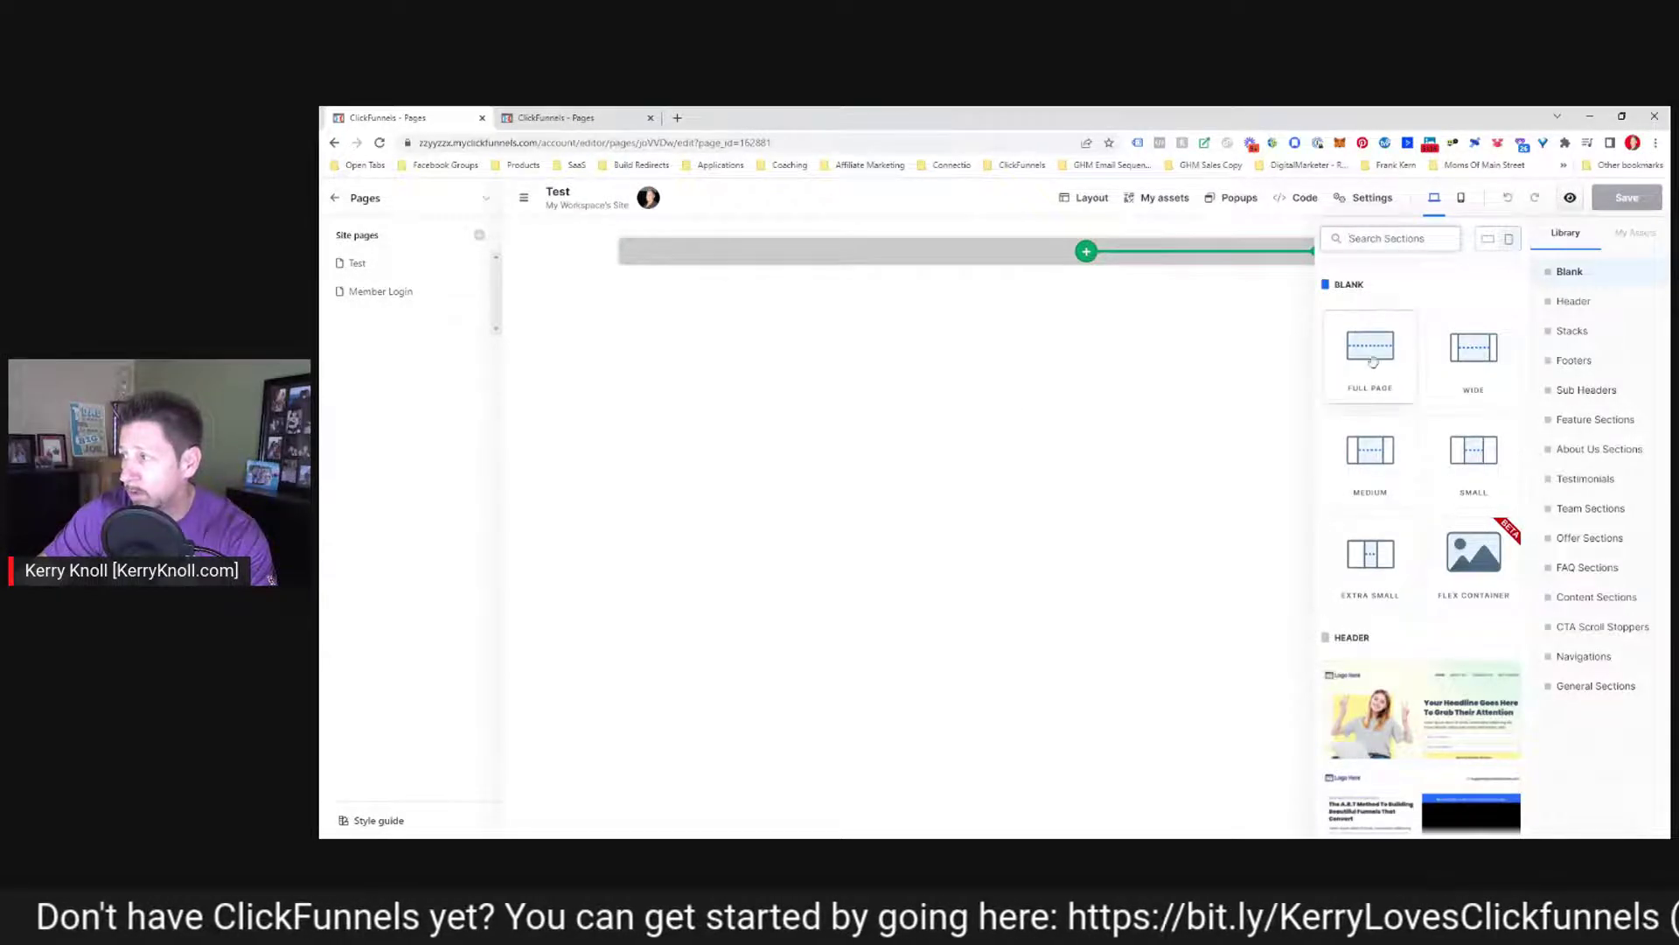
{"action": "left_click", "coordinate": [1473, 581]}
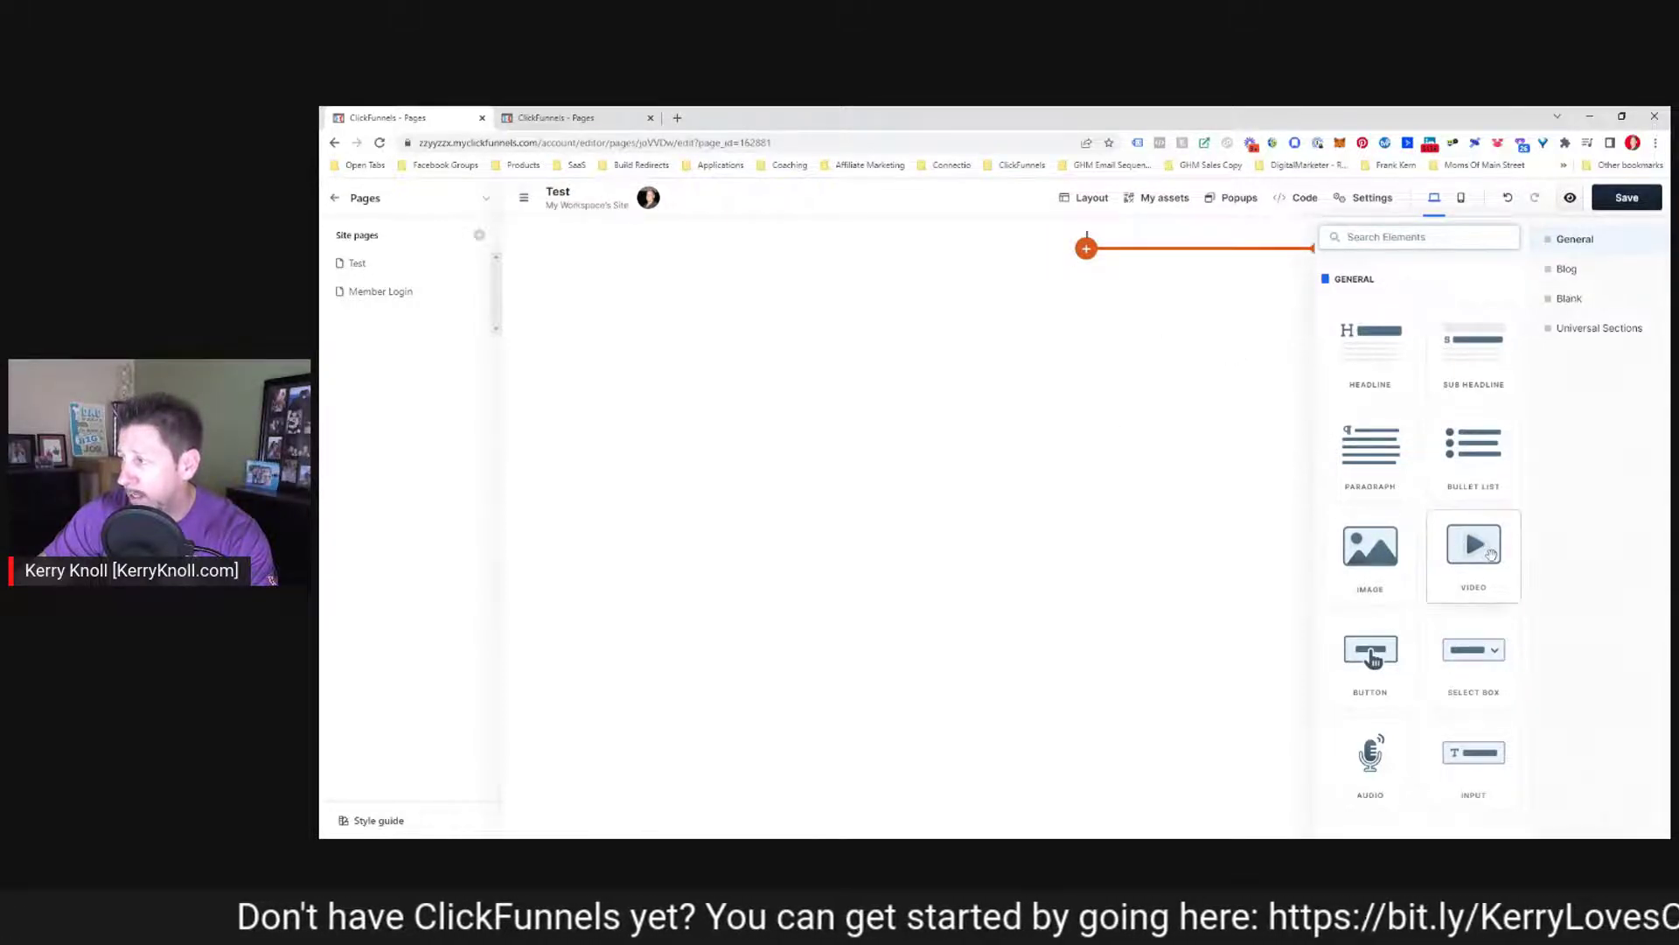
{"action": "left_click", "coordinate": [1089, 235]}
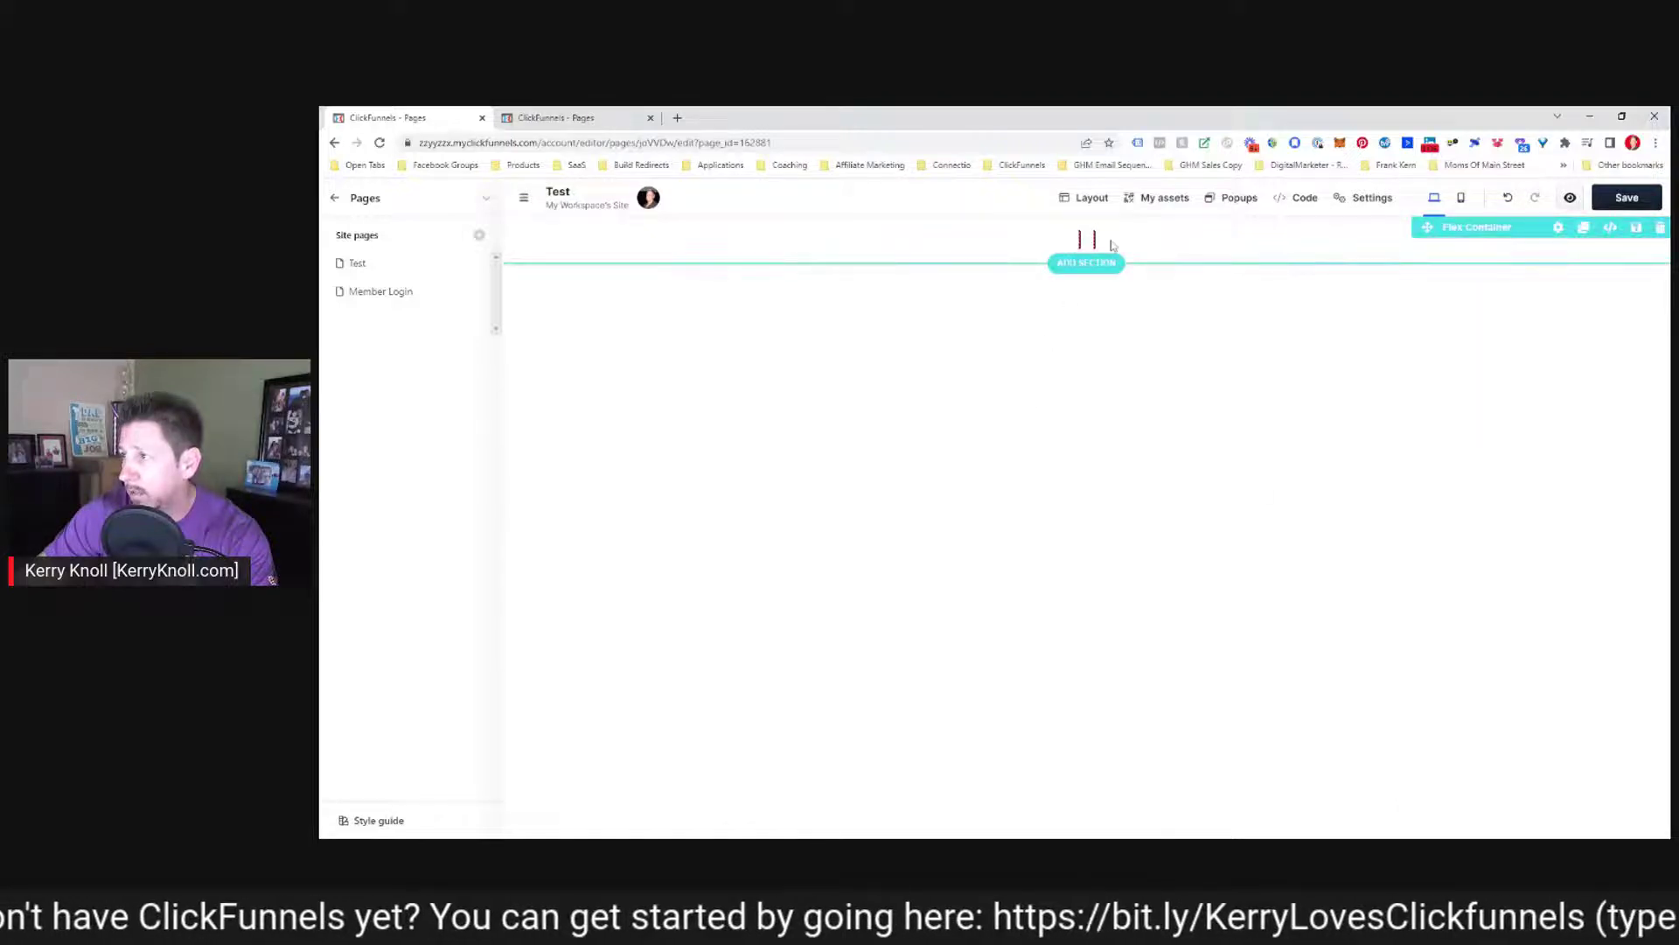
{"action": "left_click", "coordinate": [1106, 241]}
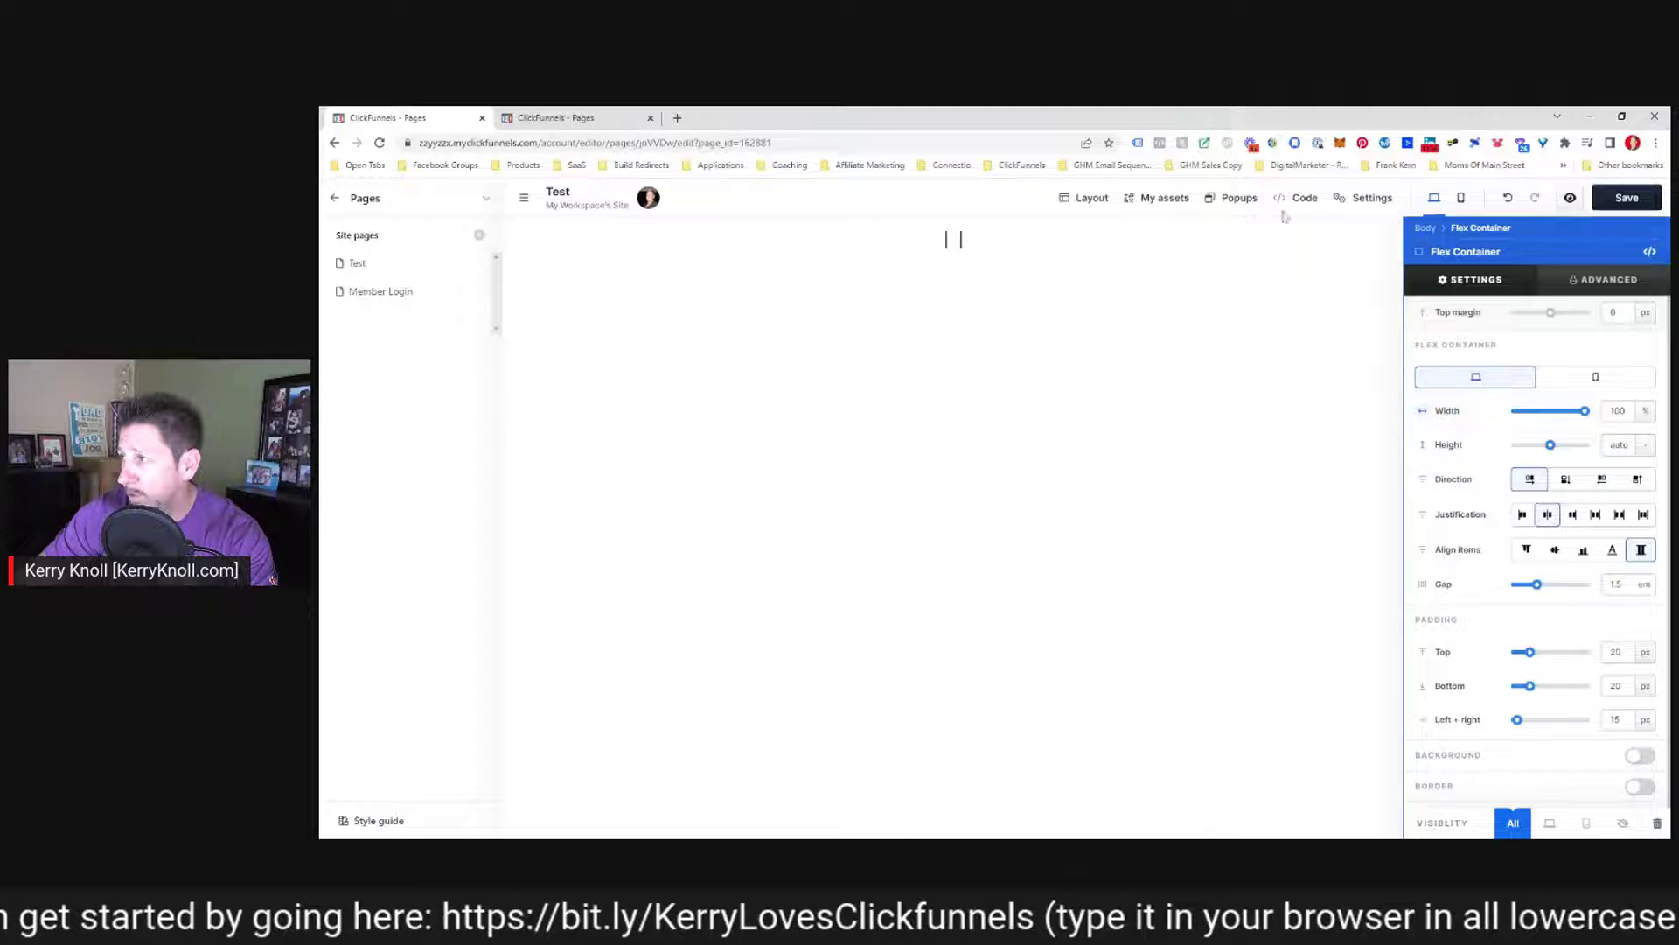
{"action": "left_click", "coordinate": [1263, 300]}
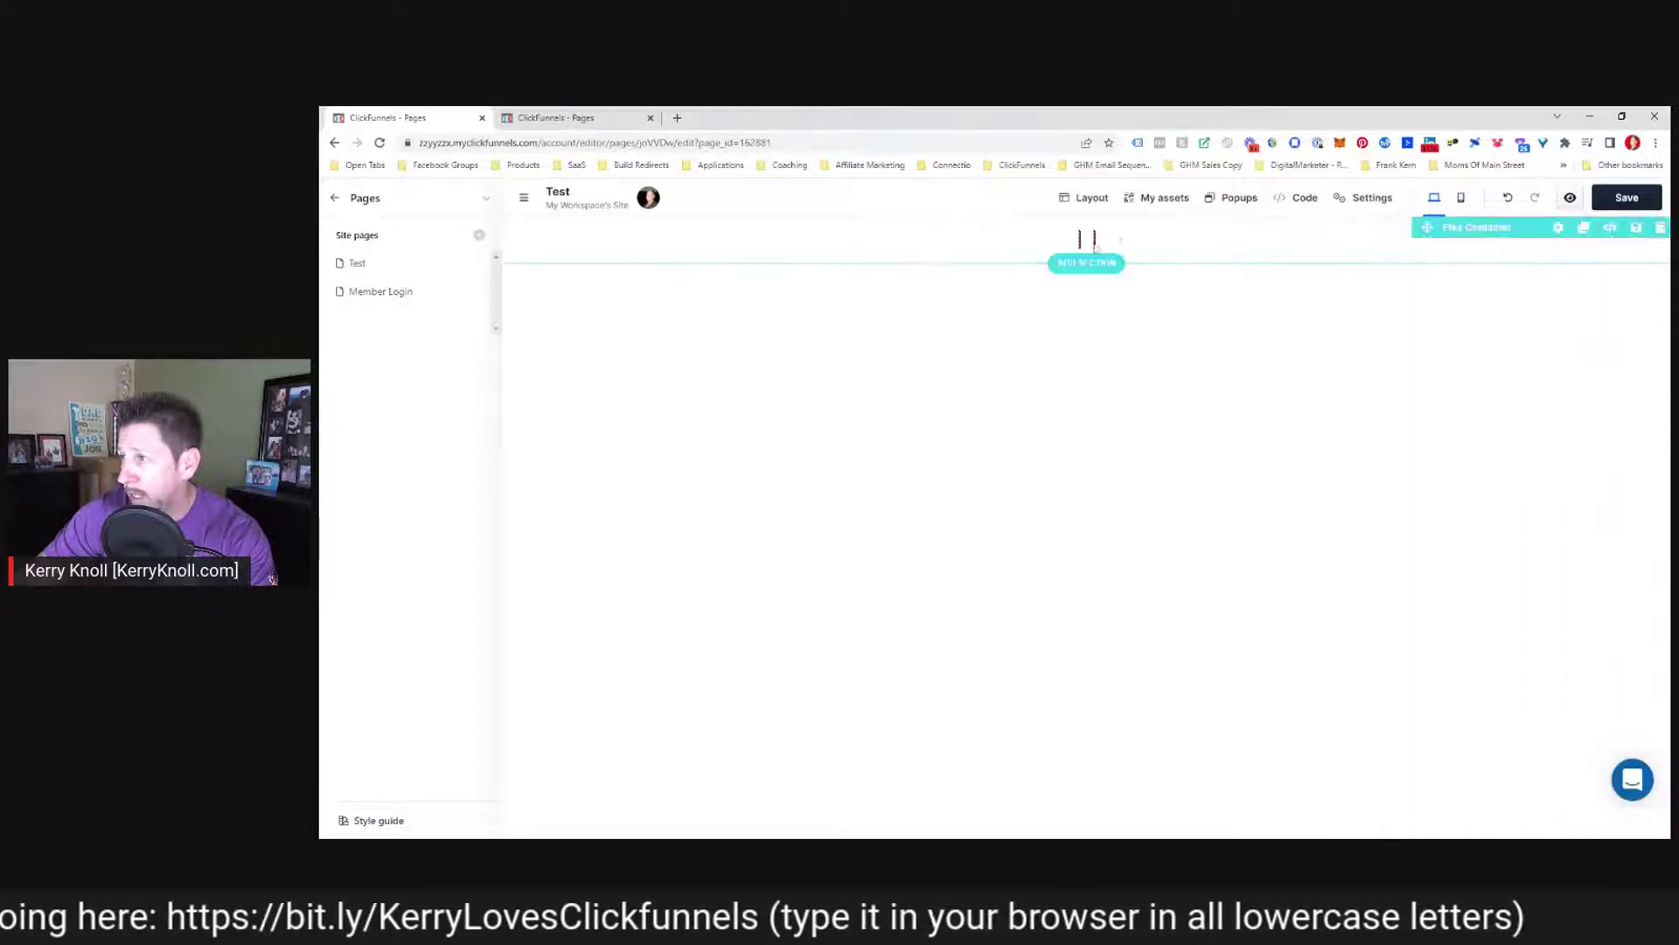
Add a blank full-page section with a one-column row and place a video element in it
{"action": "left_click", "coordinate": [1086, 262]}
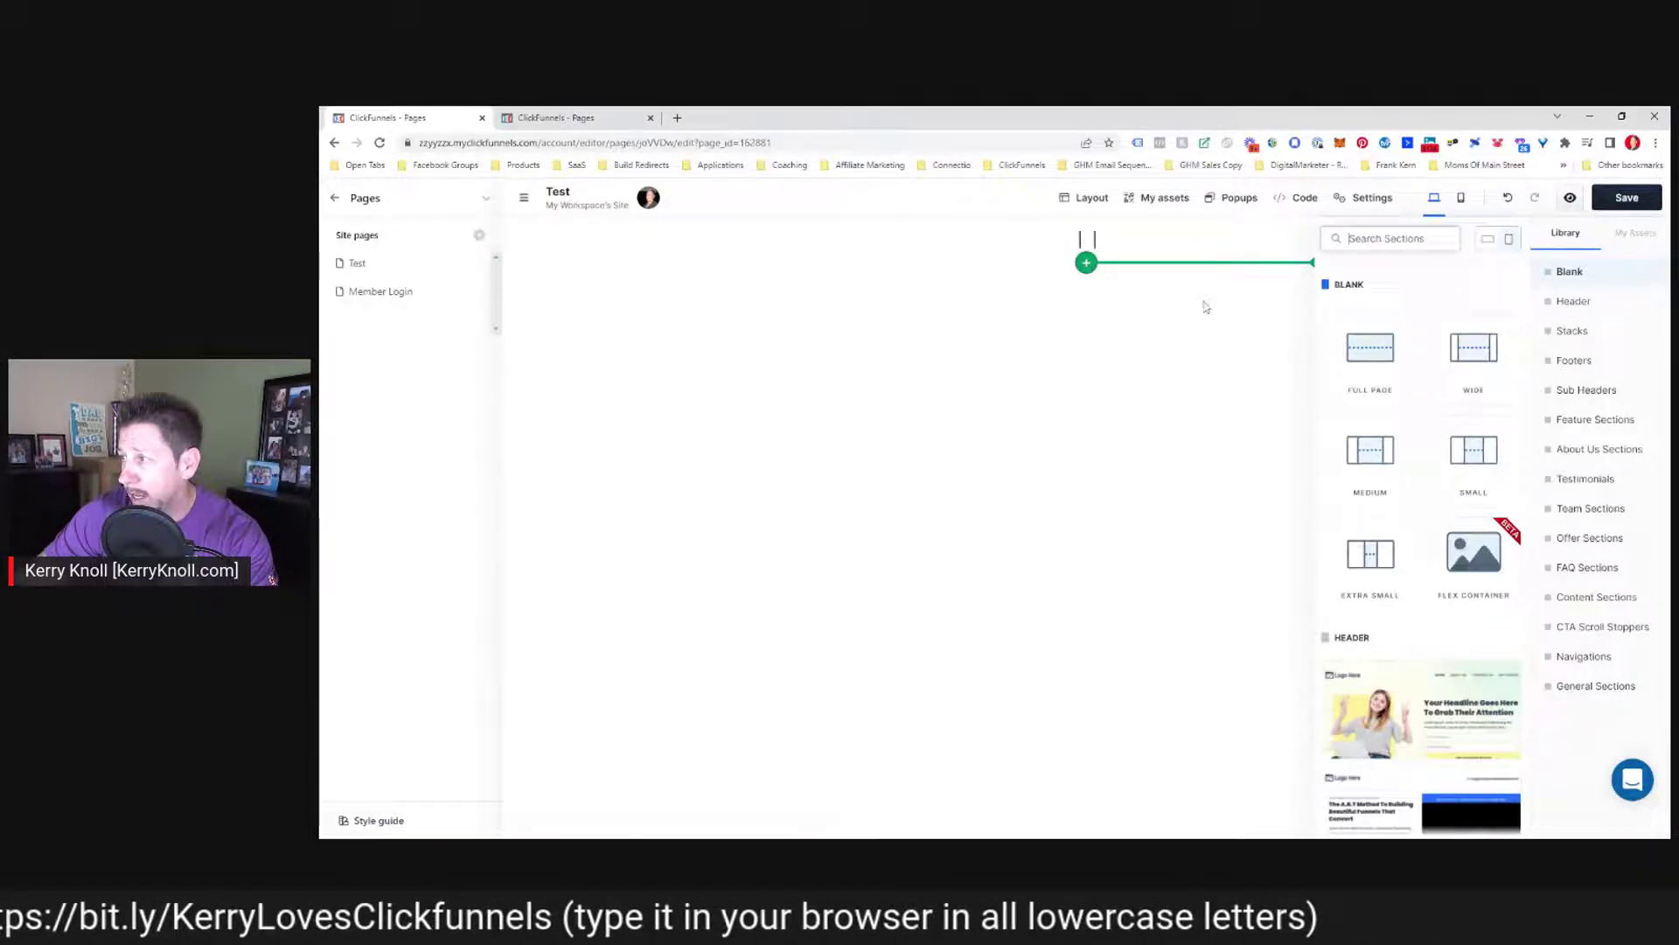
{"action": "left_click", "coordinate": [1368, 372]}
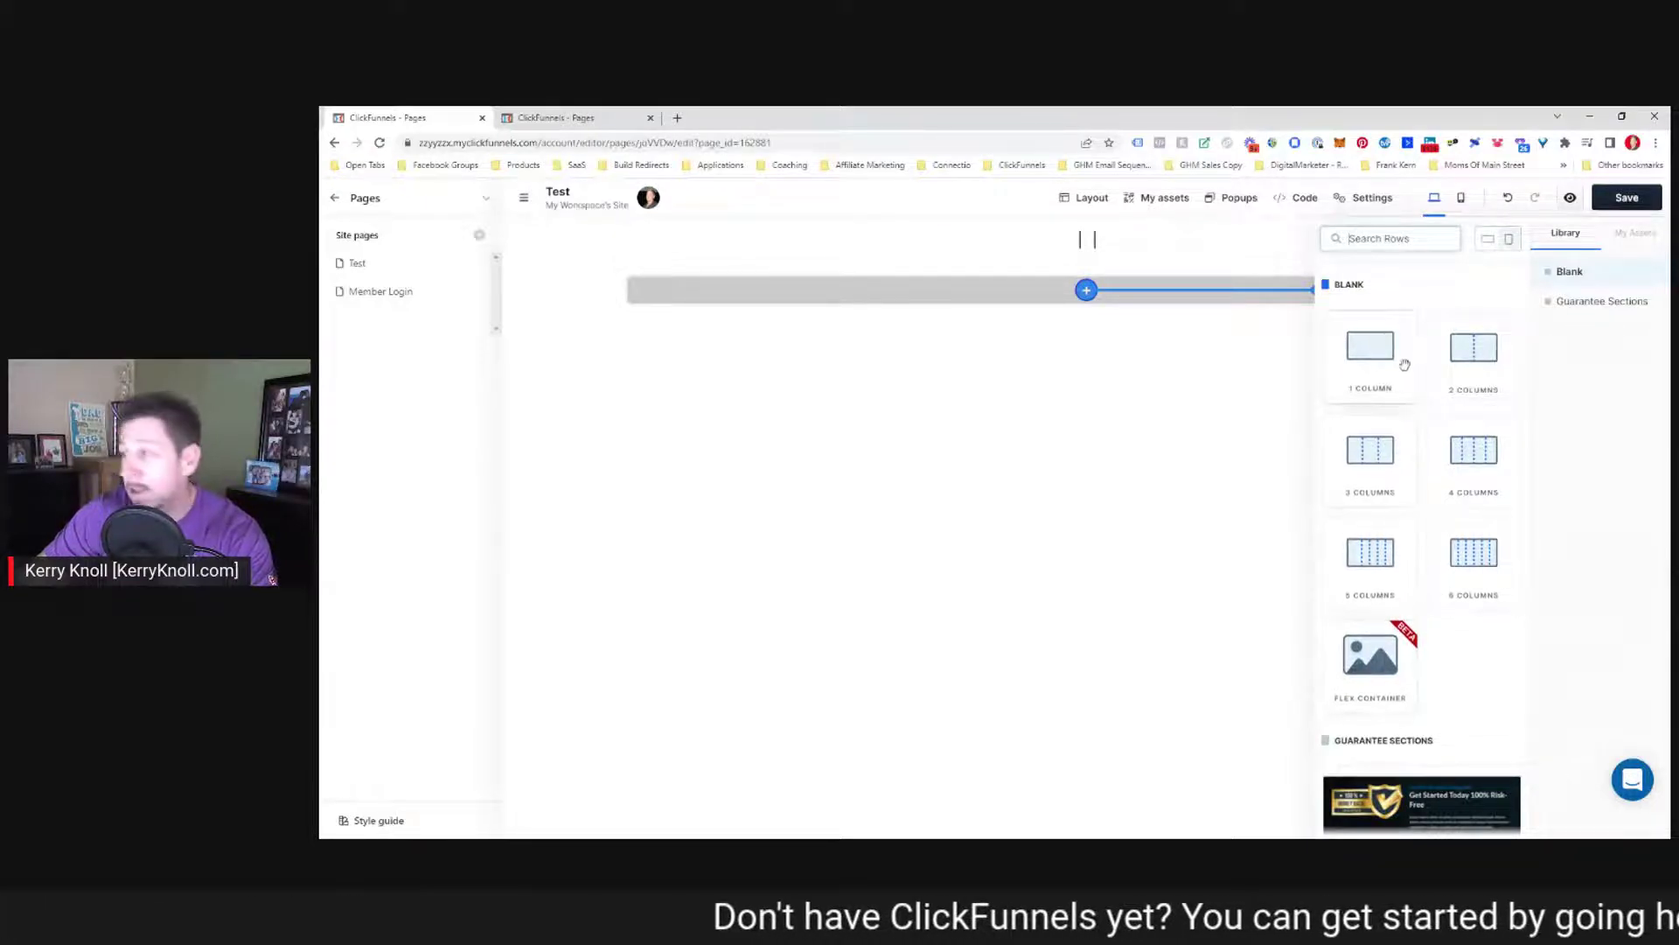
{"action": "left_click", "coordinate": [1380, 348]}
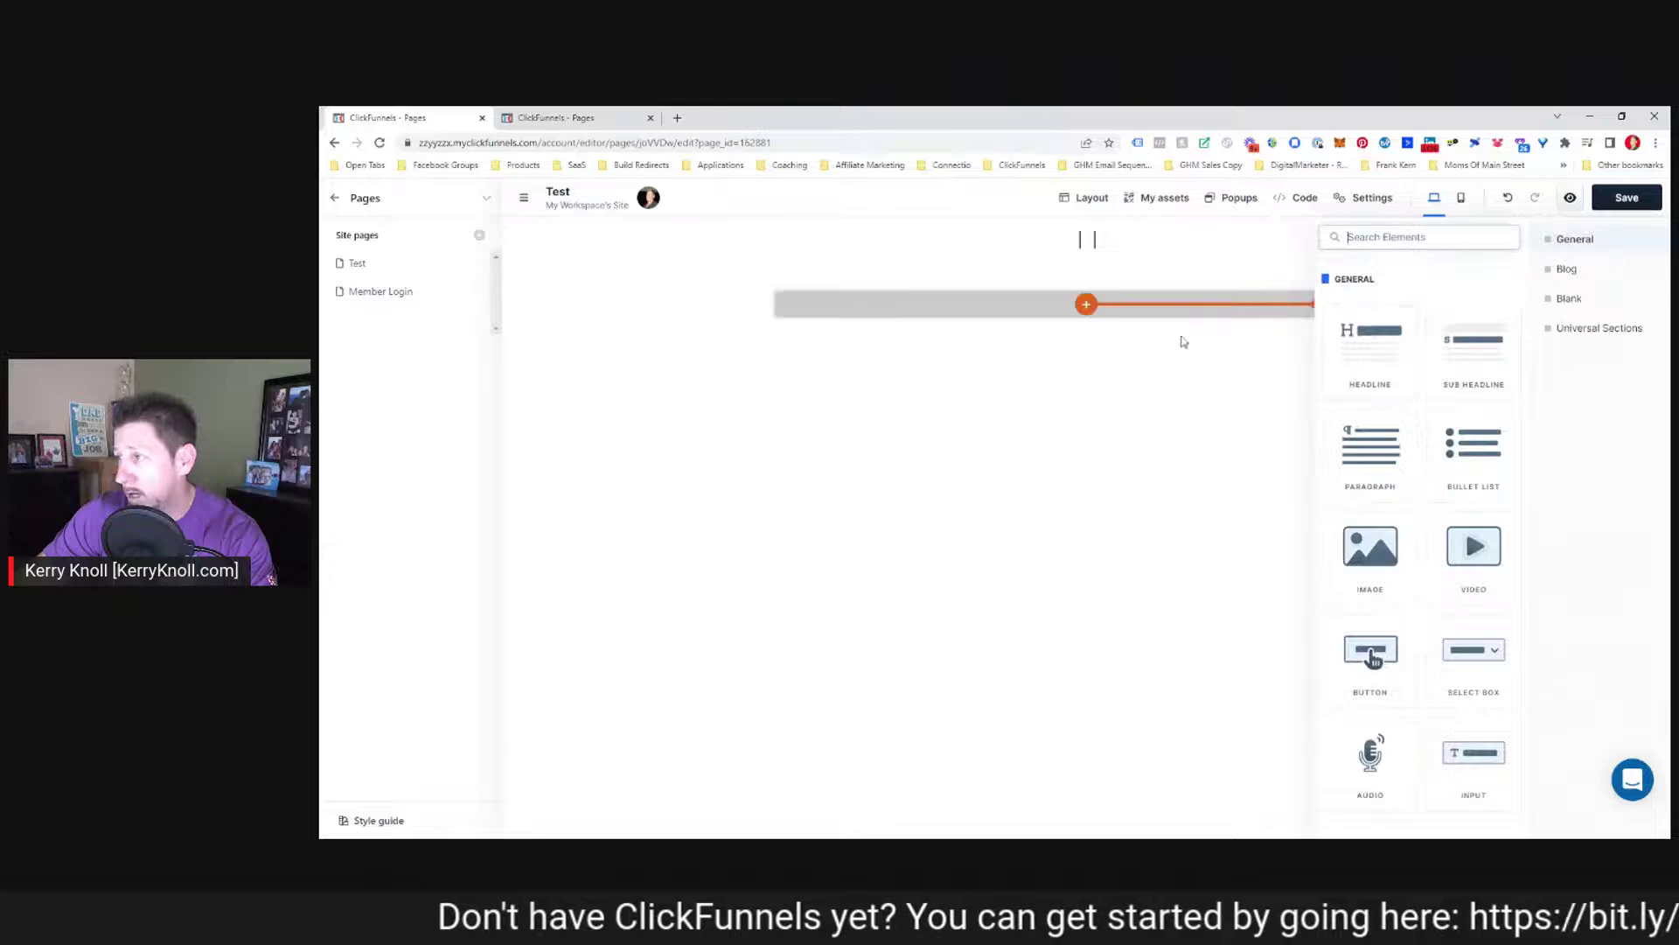
{"action": "left_click", "coordinate": [1483, 565]}
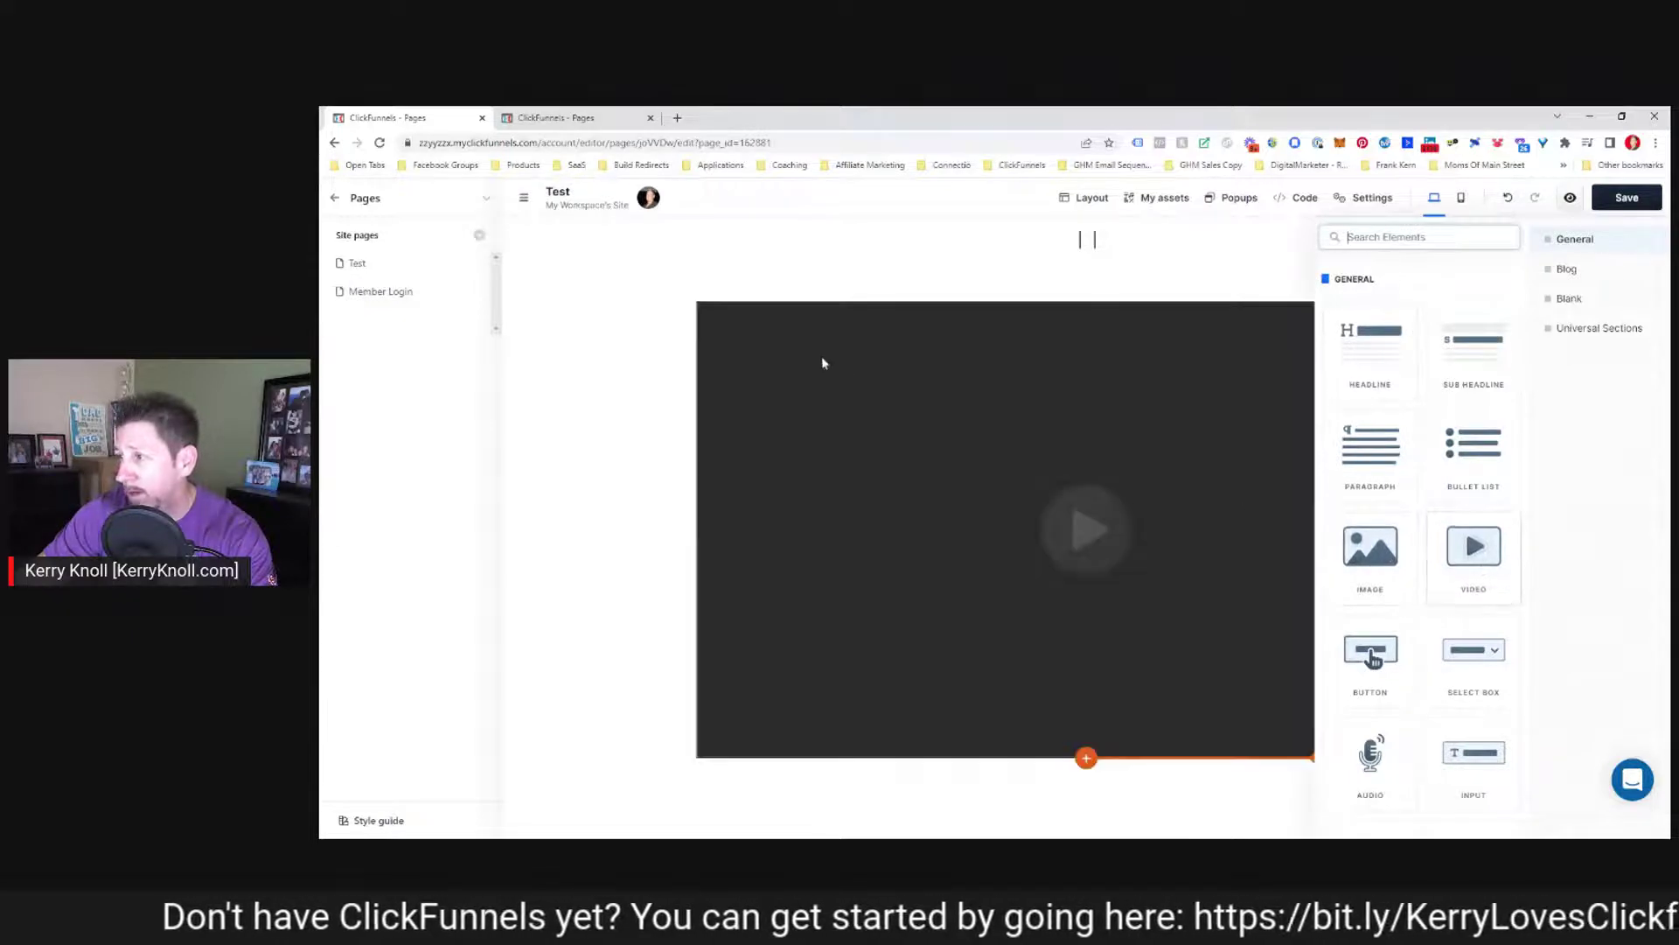
Delete the Flex Container above the video section
{"action": "left_click", "coordinate": [635, 319]}
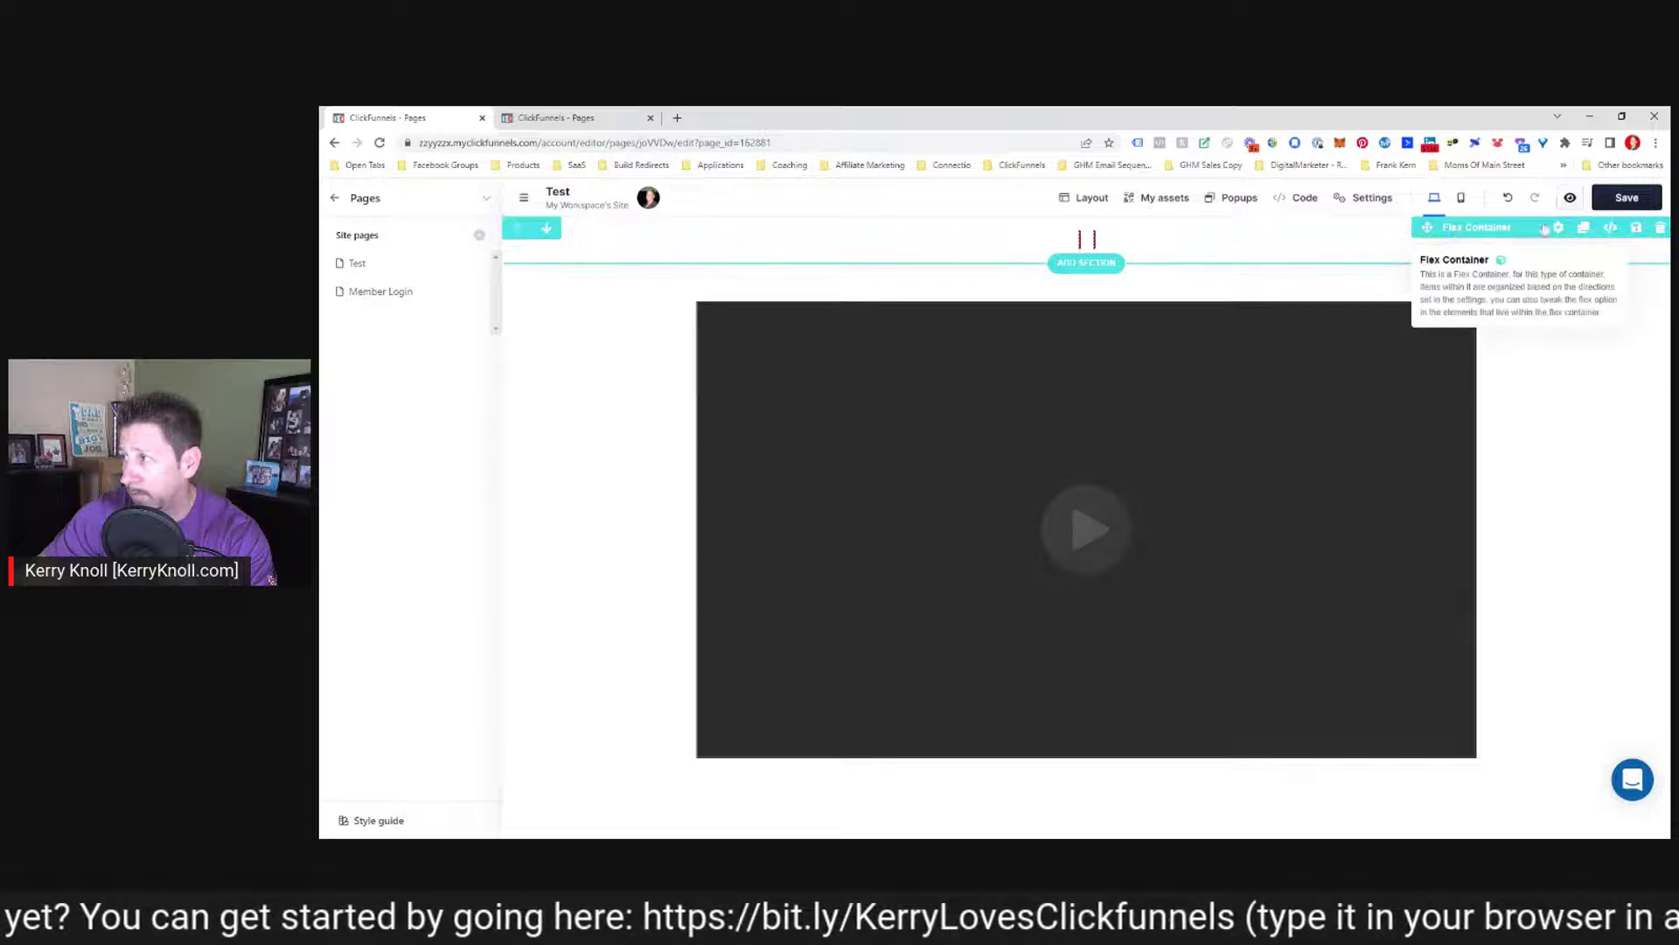
{"action": "left_click", "coordinate": [1661, 228]}
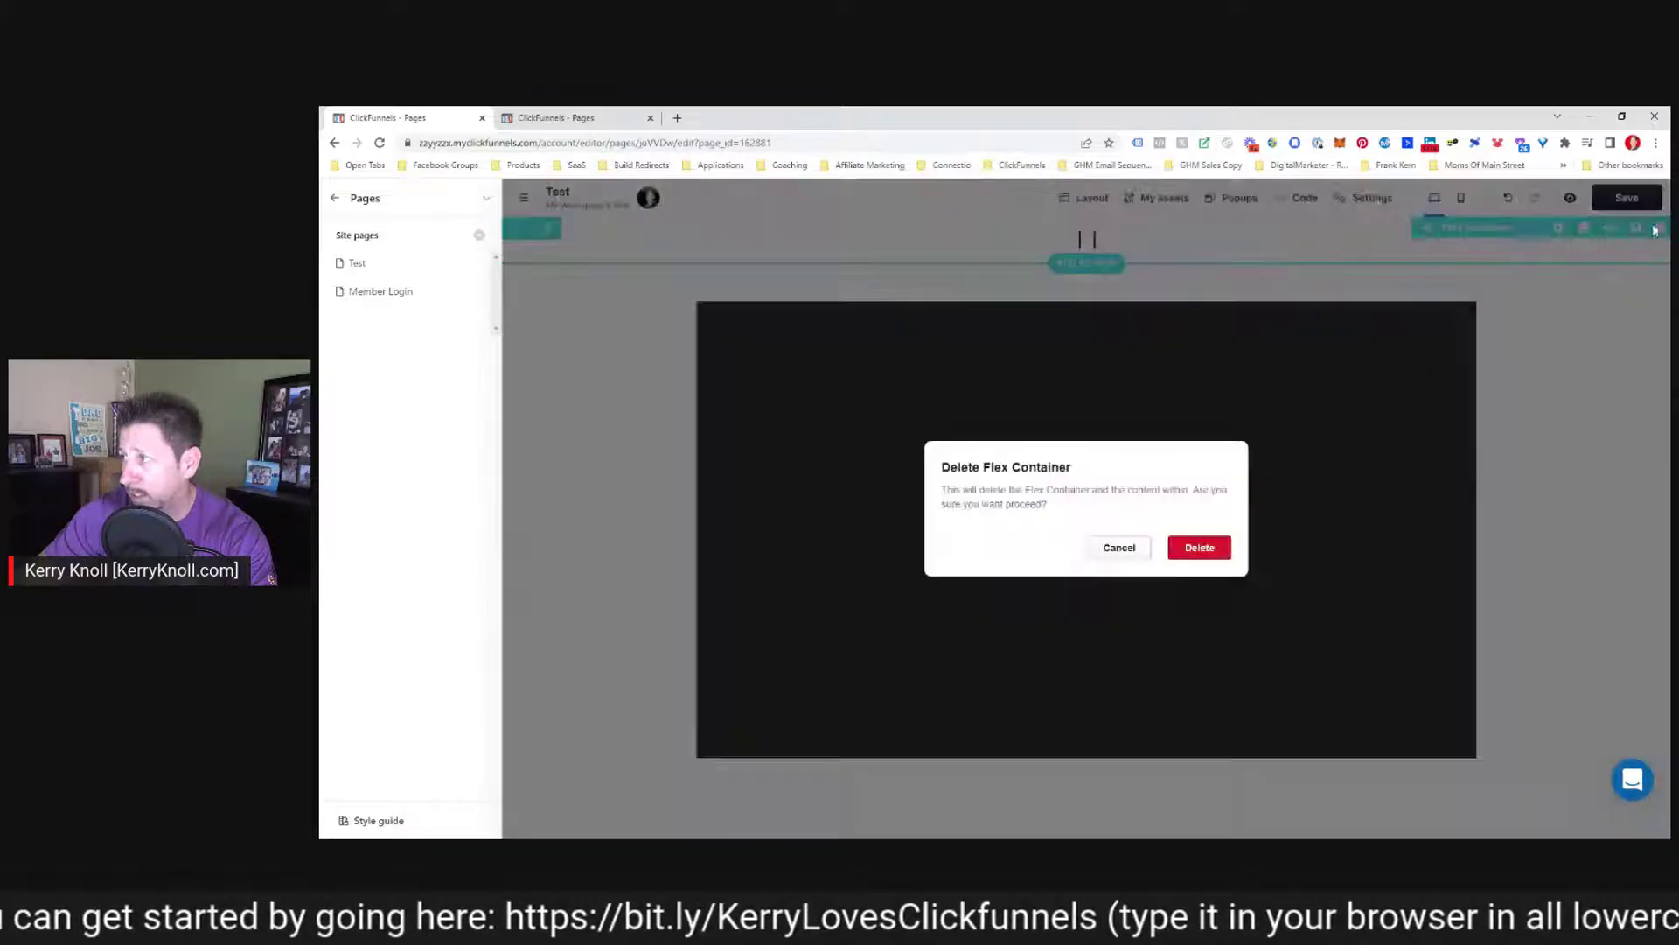
{"action": "left_click", "coordinate": [1220, 549]}
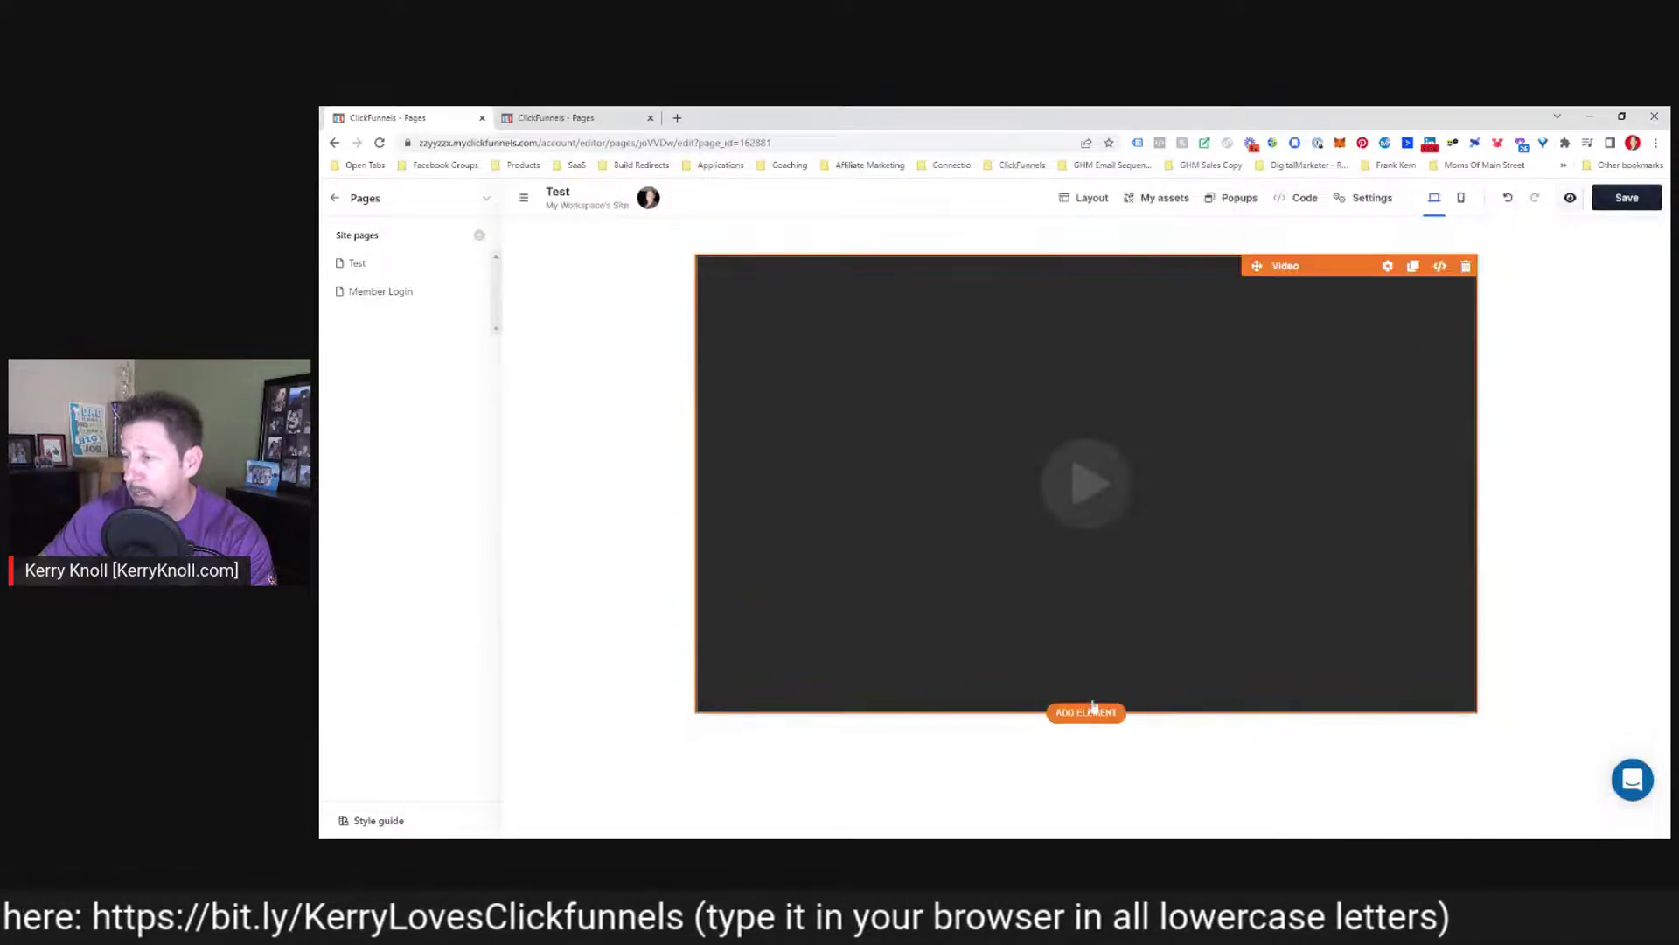
Add a headline element directly below the video
{"action": "left_click", "coordinate": [1090, 711]}
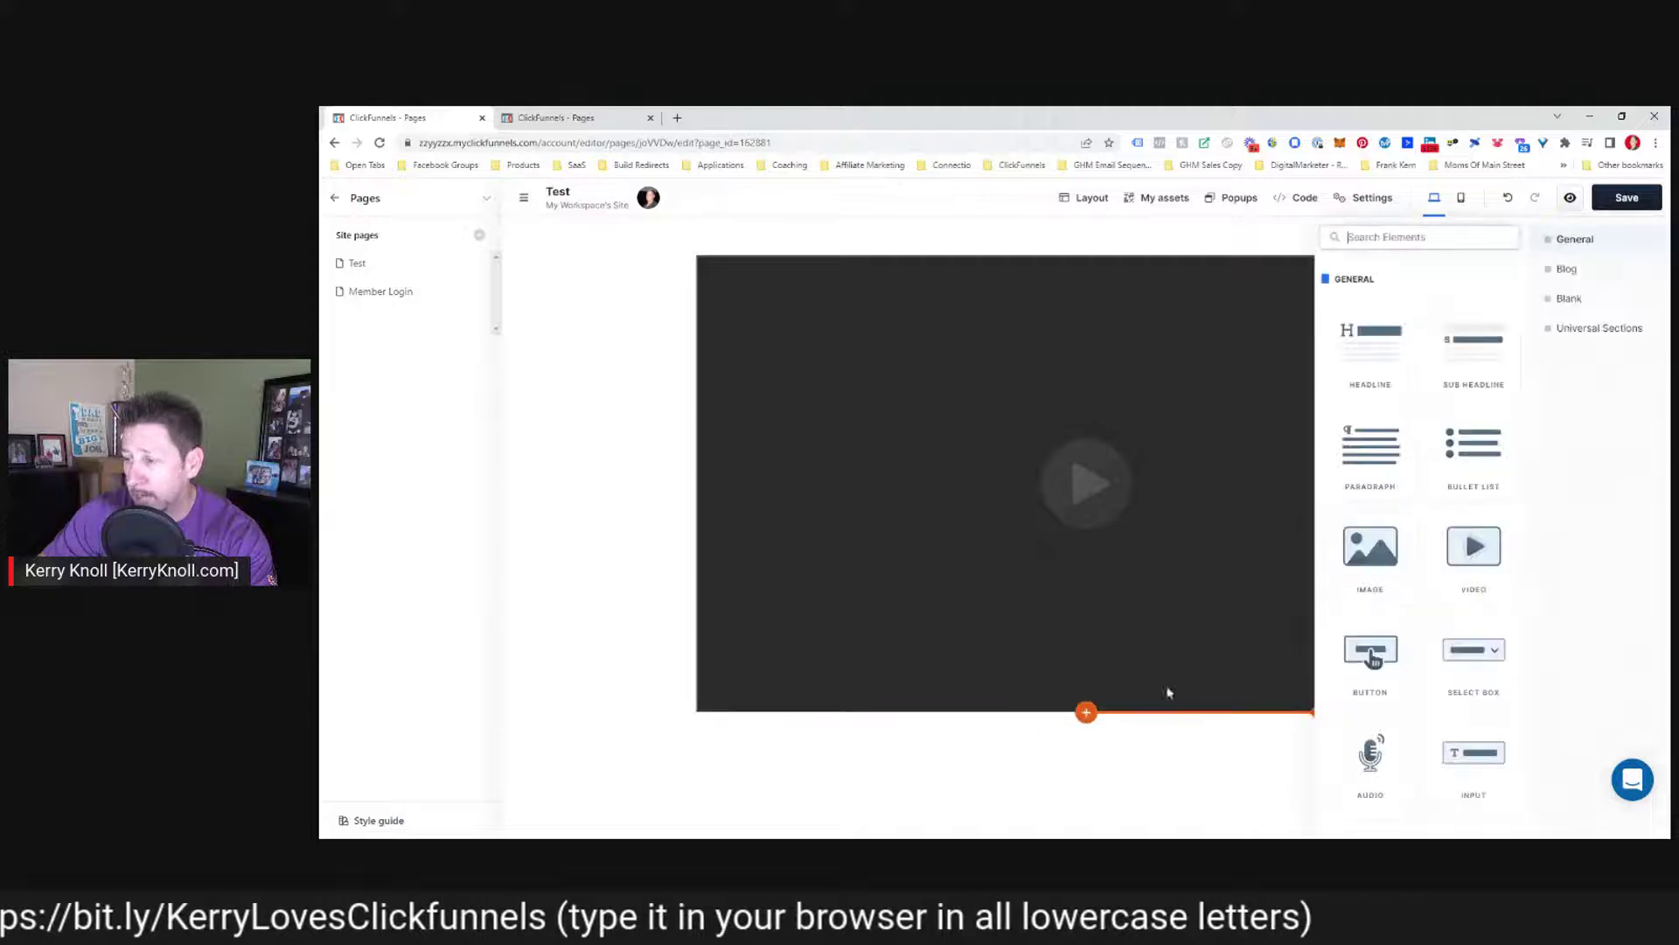
{"action": "left_click", "coordinate": [1377, 388]}
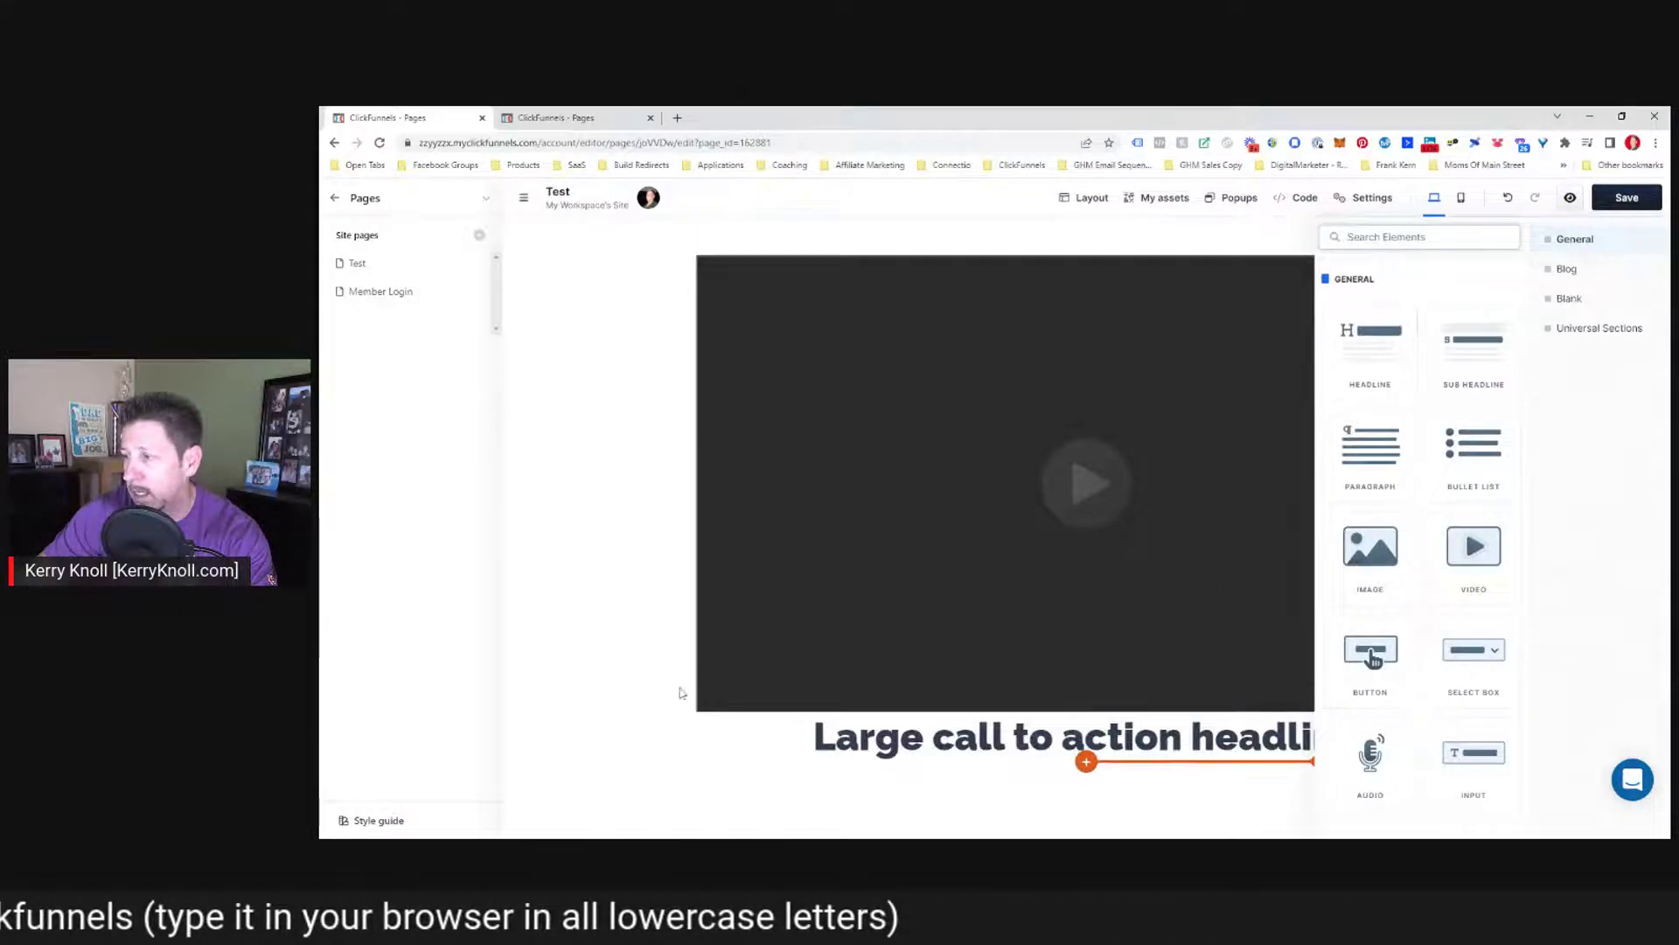
{"action": "scroll", "coordinate": [1393, 525], "scroll_direction": "down", "scroll_amount": 5}
{"action": "left_click", "coordinate": [644, 480]}
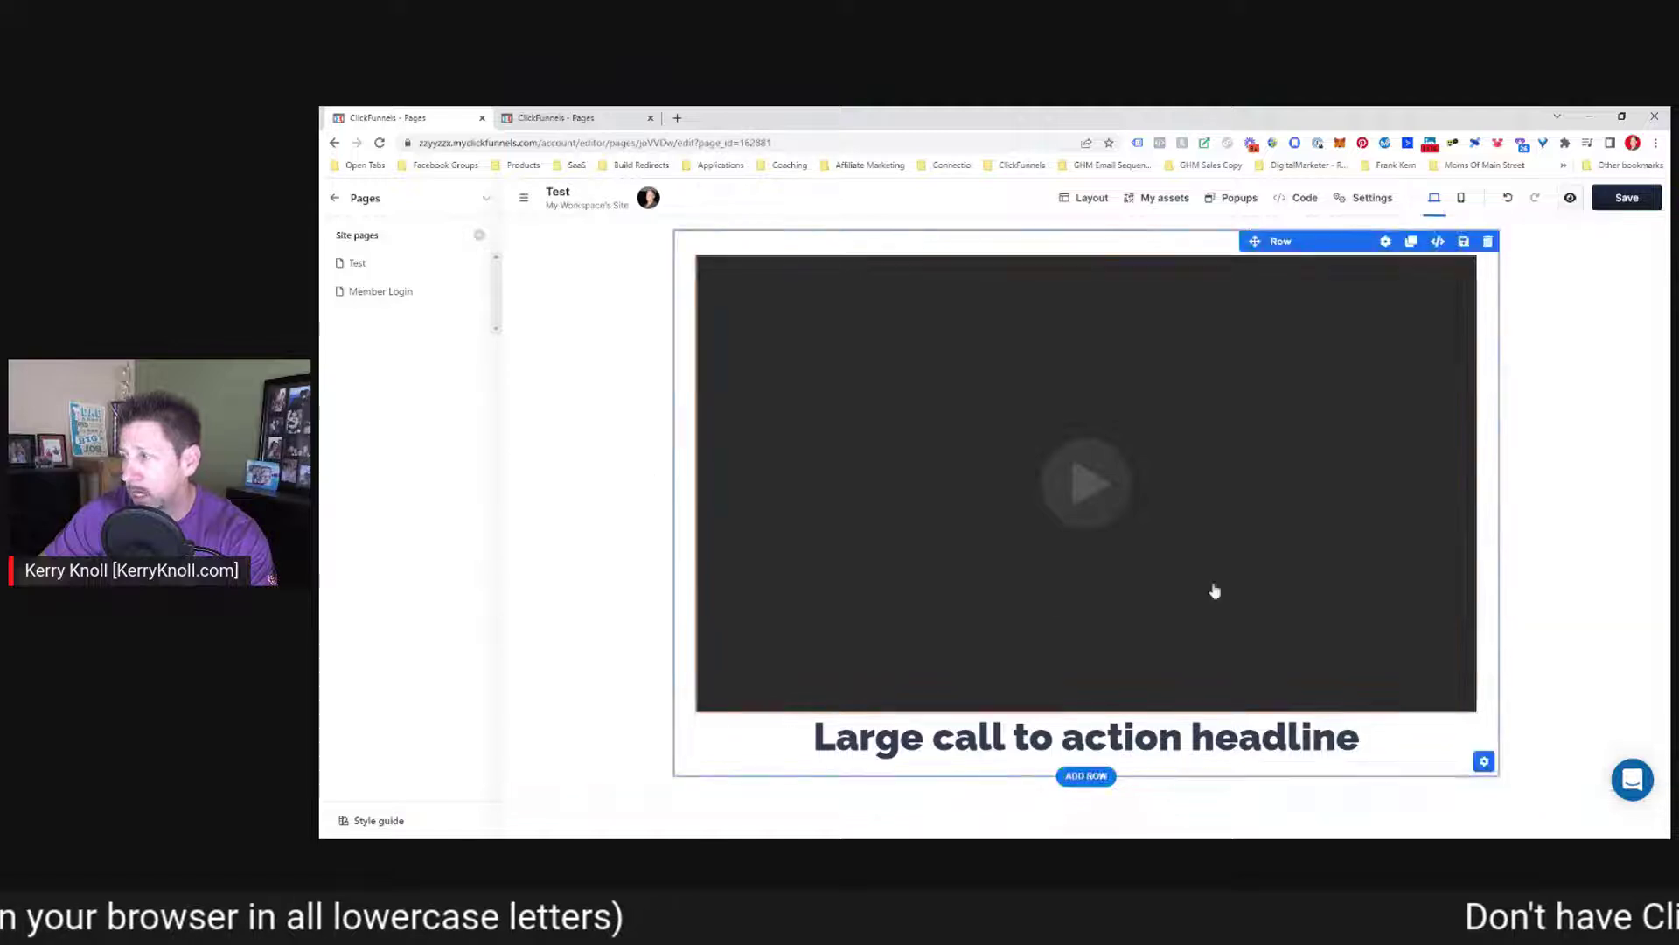
Save the Test page and preview it in the browser, returning to the editor
{"action": "left_click", "coordinate": [1610, 202]}
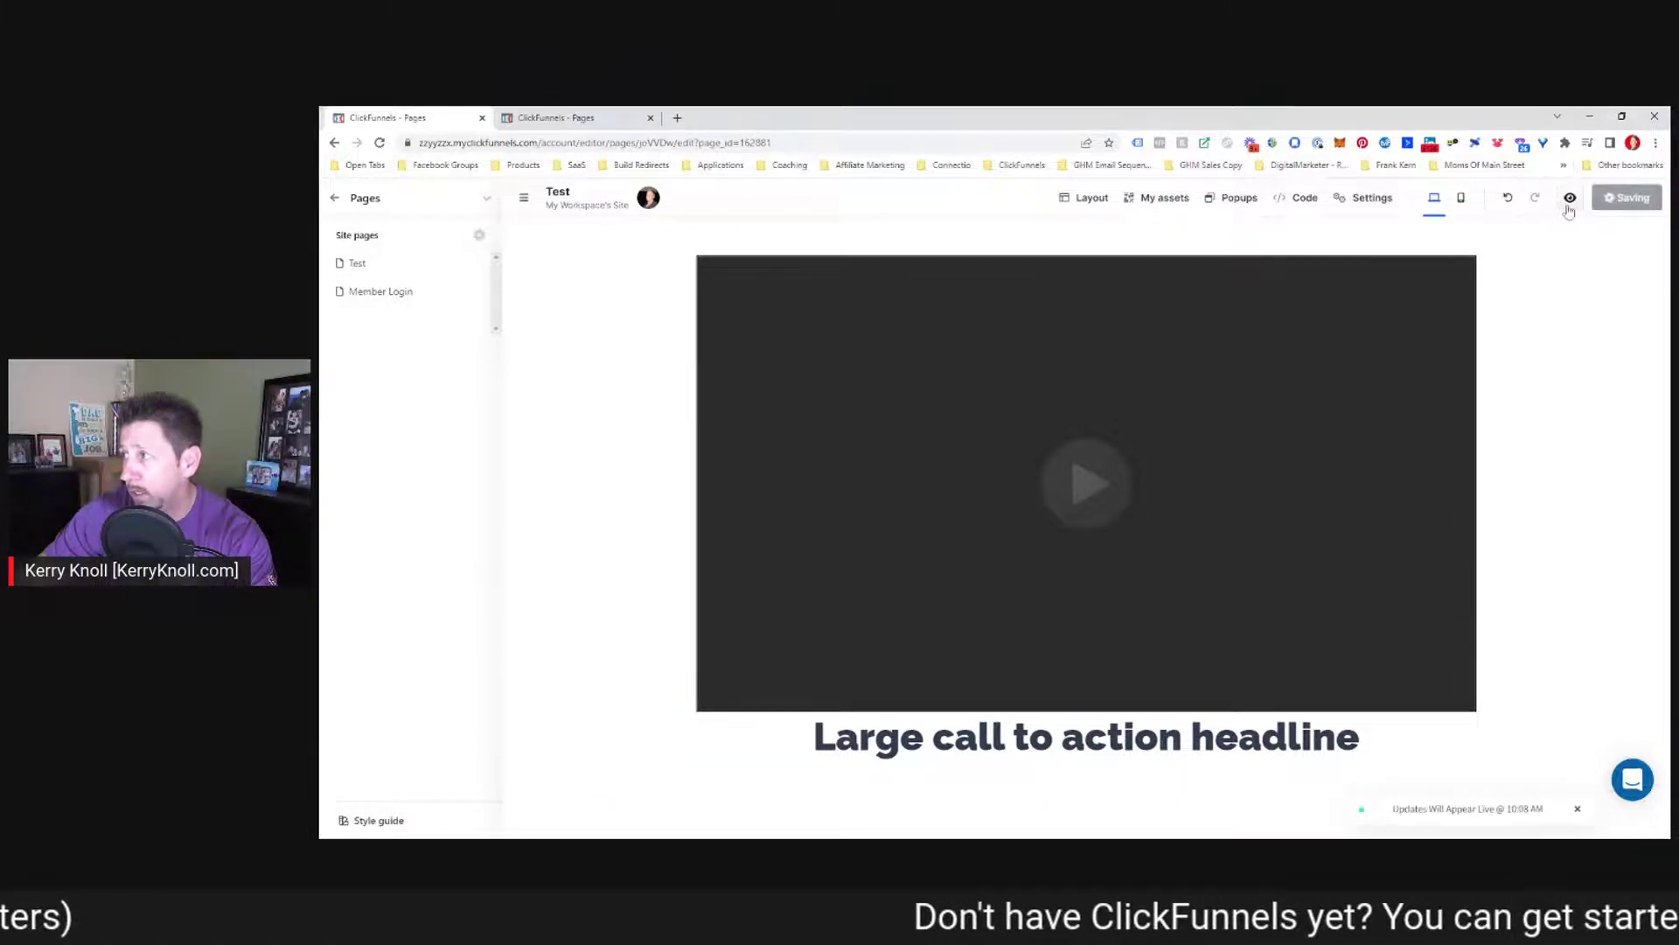
{"action": "left_click", "coordinate": [1569, 205]}
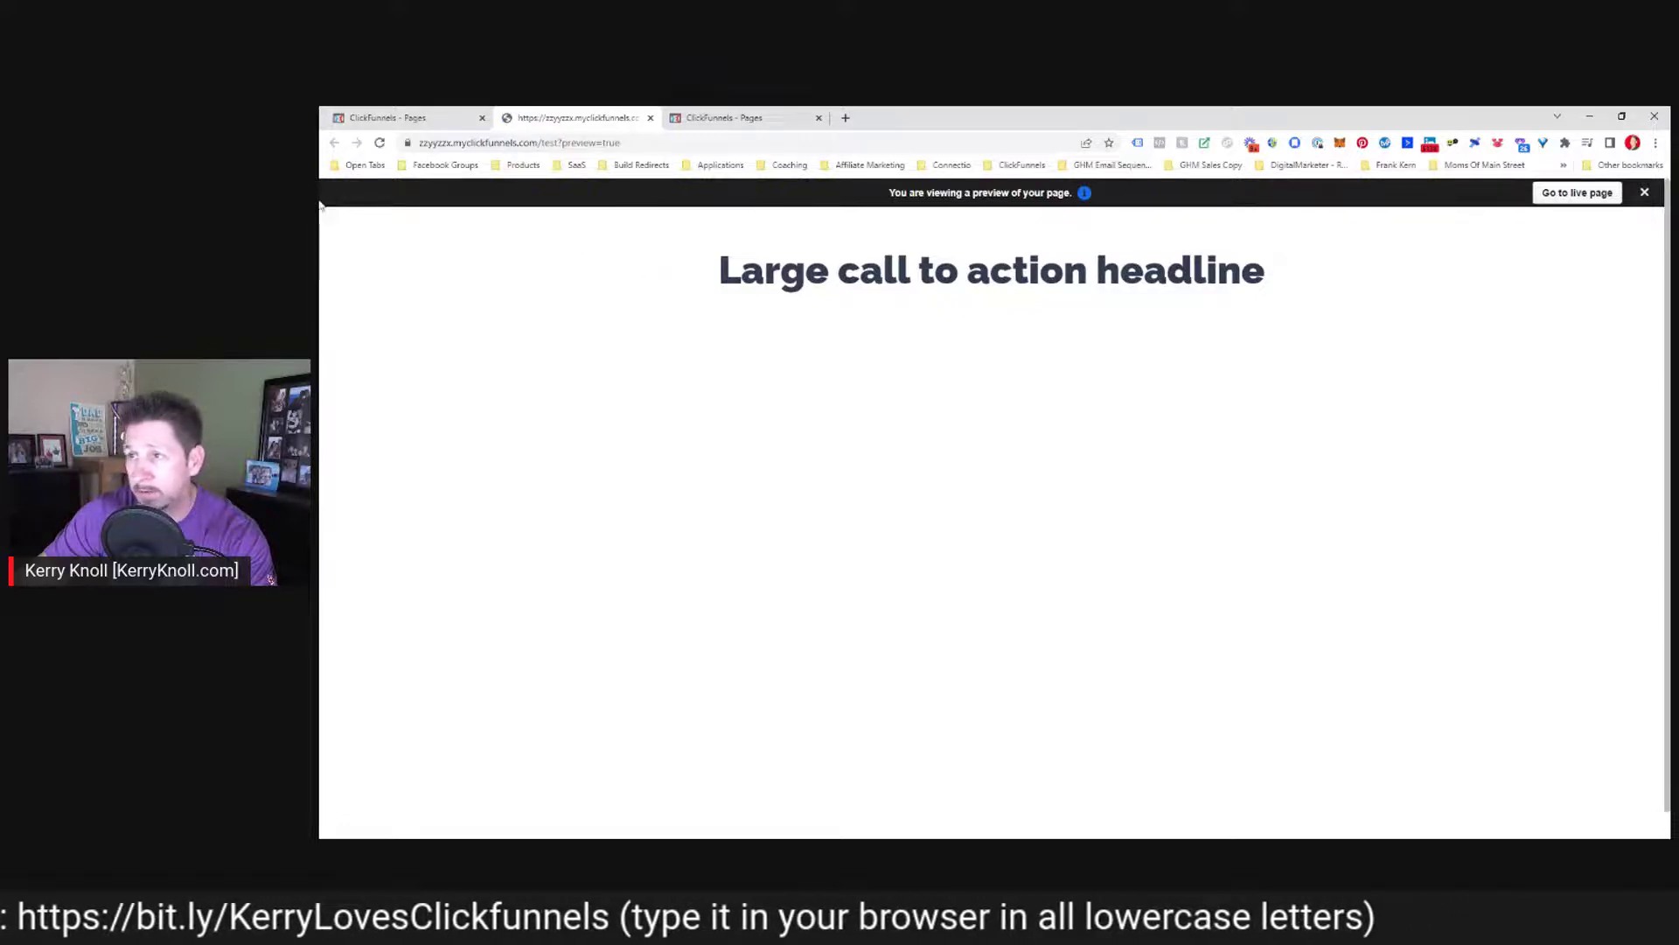
{"action": "left_click", "coordinate": [411, 117]}
{"action": "left_click", "coordinate": [1061, 505]}
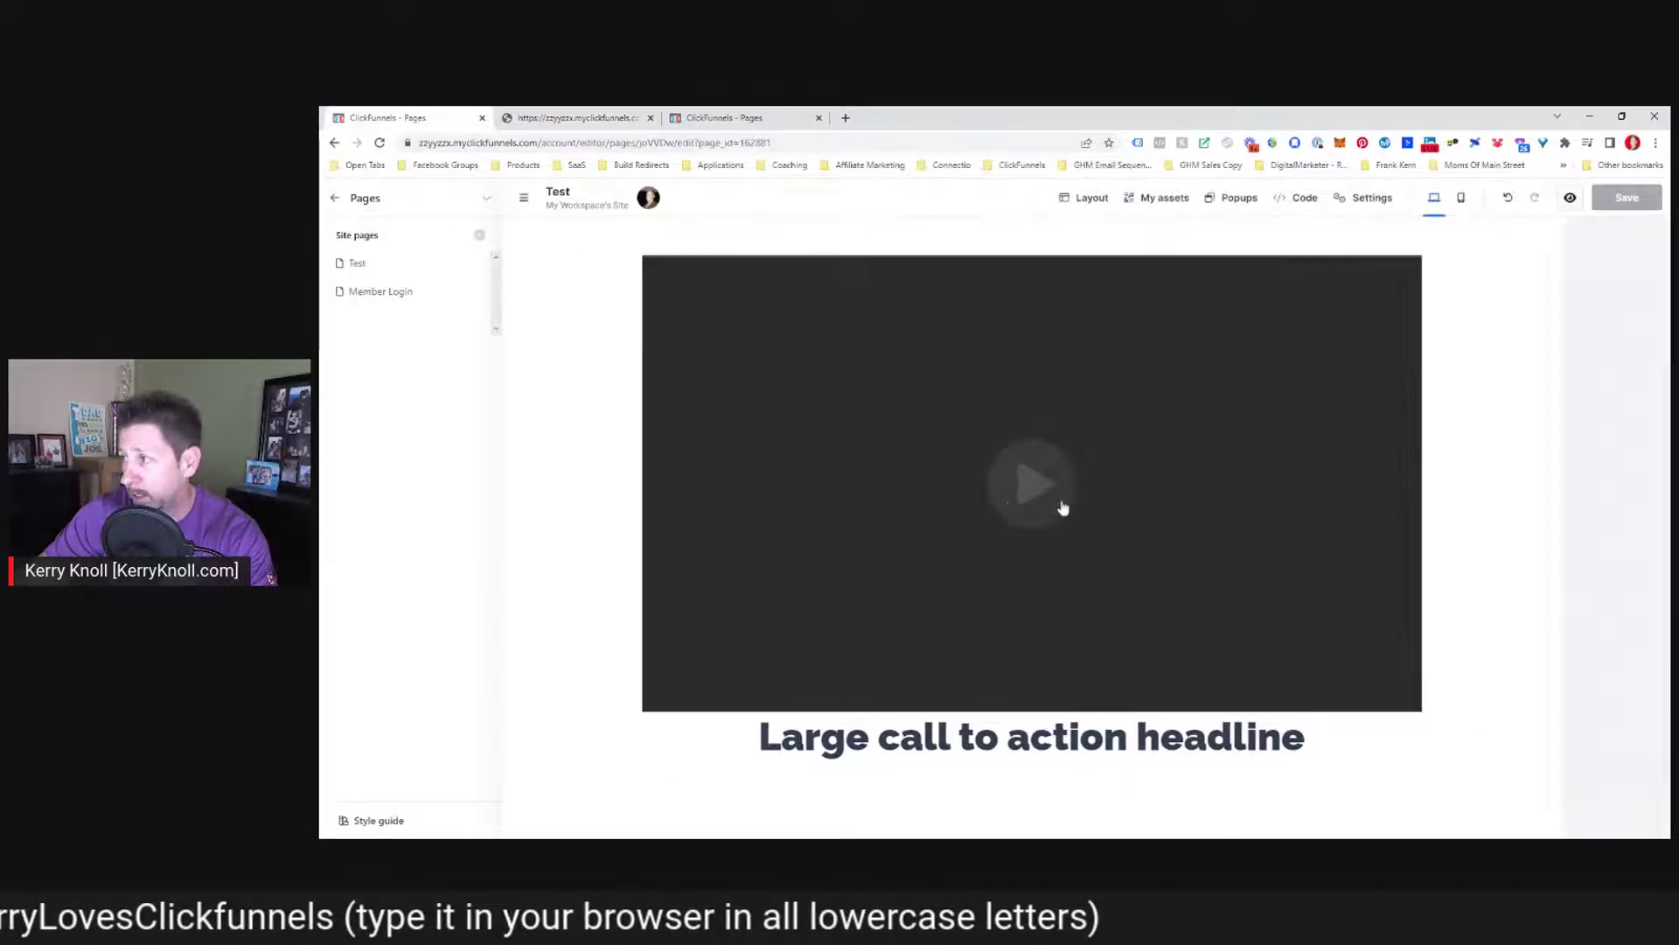
{"action": "left_click", "coordinate": [540, 357]}
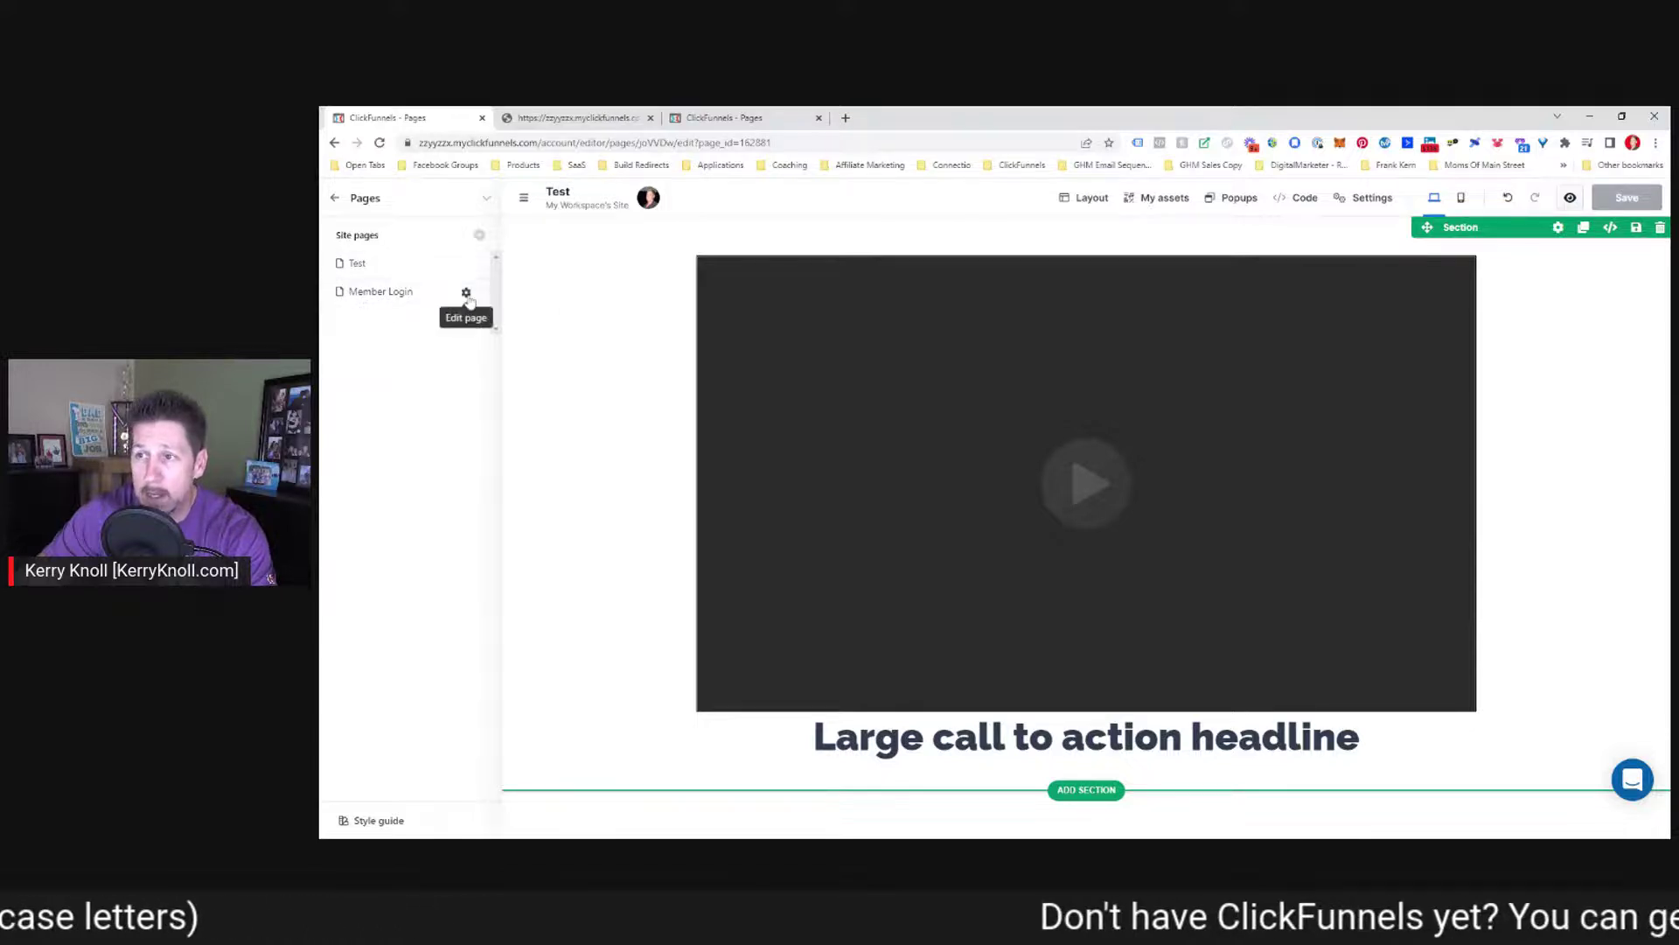
Review the Member Login page's settings, including SEO & sharing, and open that page in the editor
{"action": "left_click", "coordinate": [467, 295]}
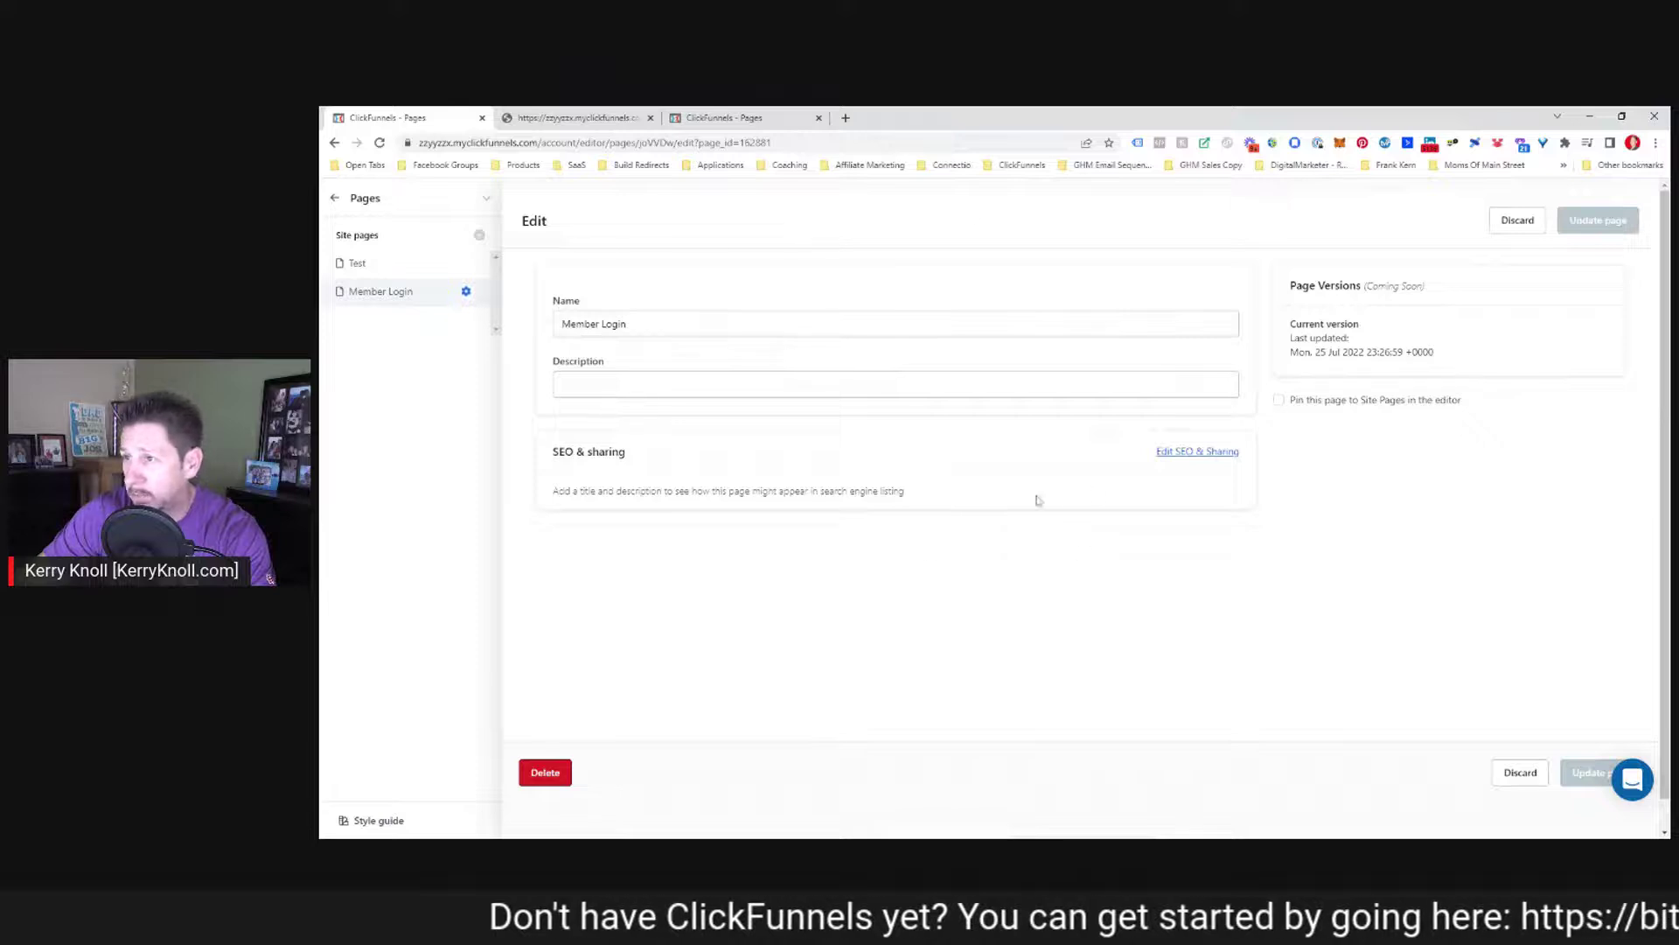
{"action": "left_click", "coordinate": [1217, 453]}
{"action": "scroll", "coordinate": [874, 540], "scroll_direction": "down", "scroll_amount": 4}
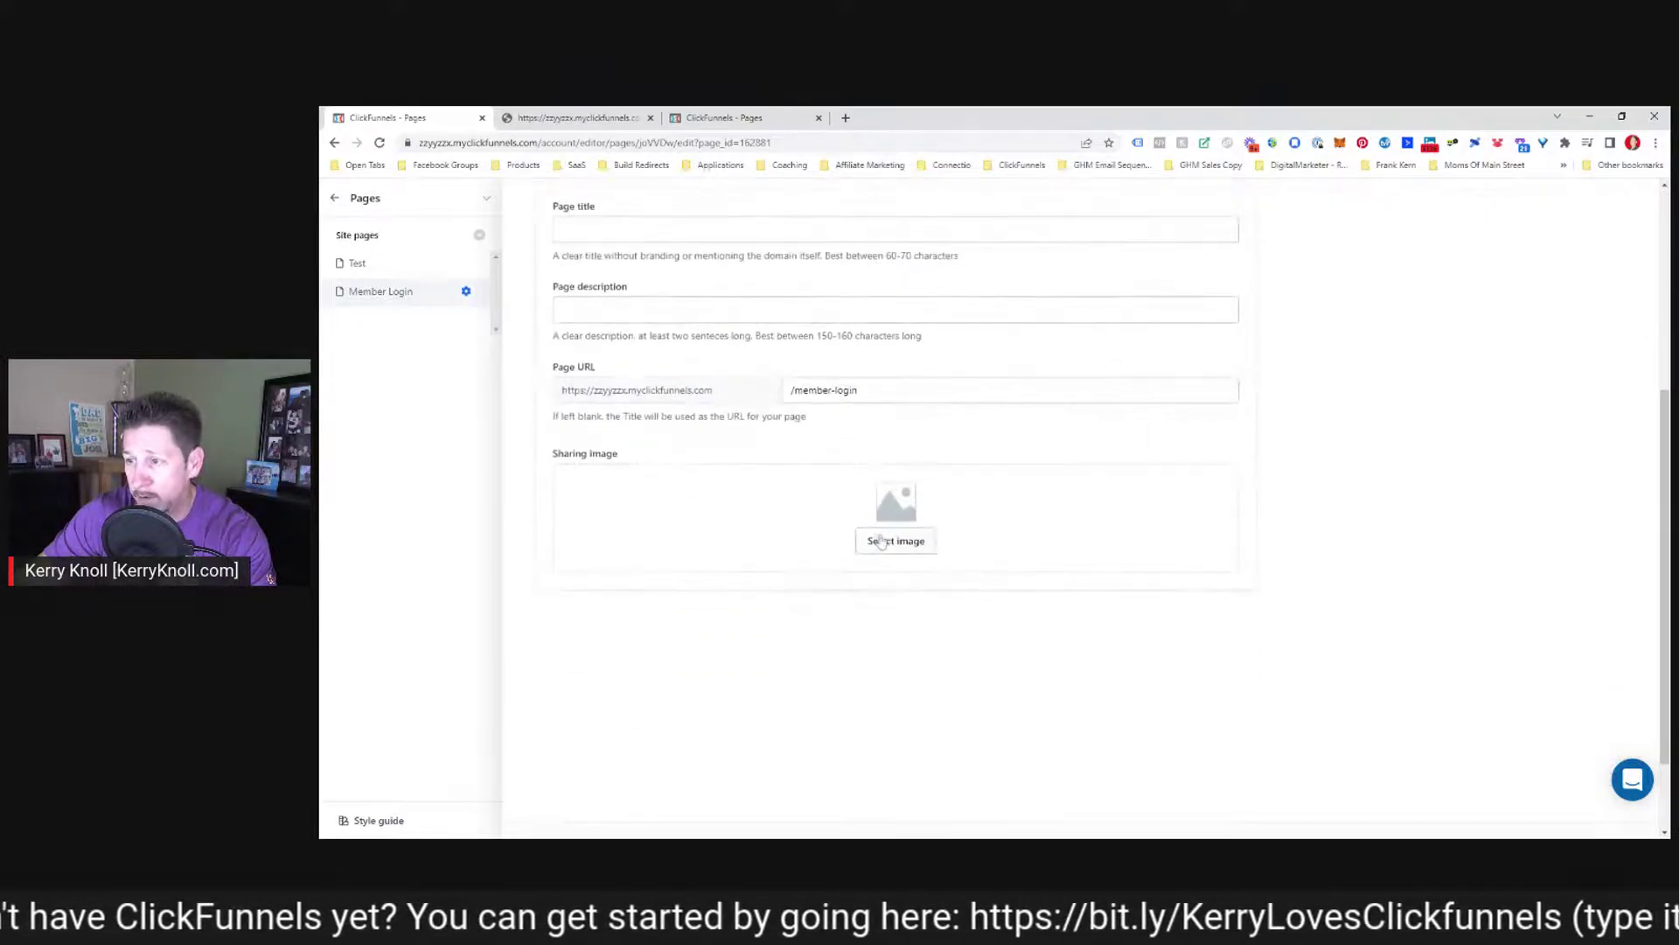
{"action": "scroll", "coordinate": [875, 540], "scroll_direction": "up", "scroll_amount": 2}
{"action": "scroll", "coordinate": [866, 516], "scroll_direction": "up", "scroll_amount": 2}
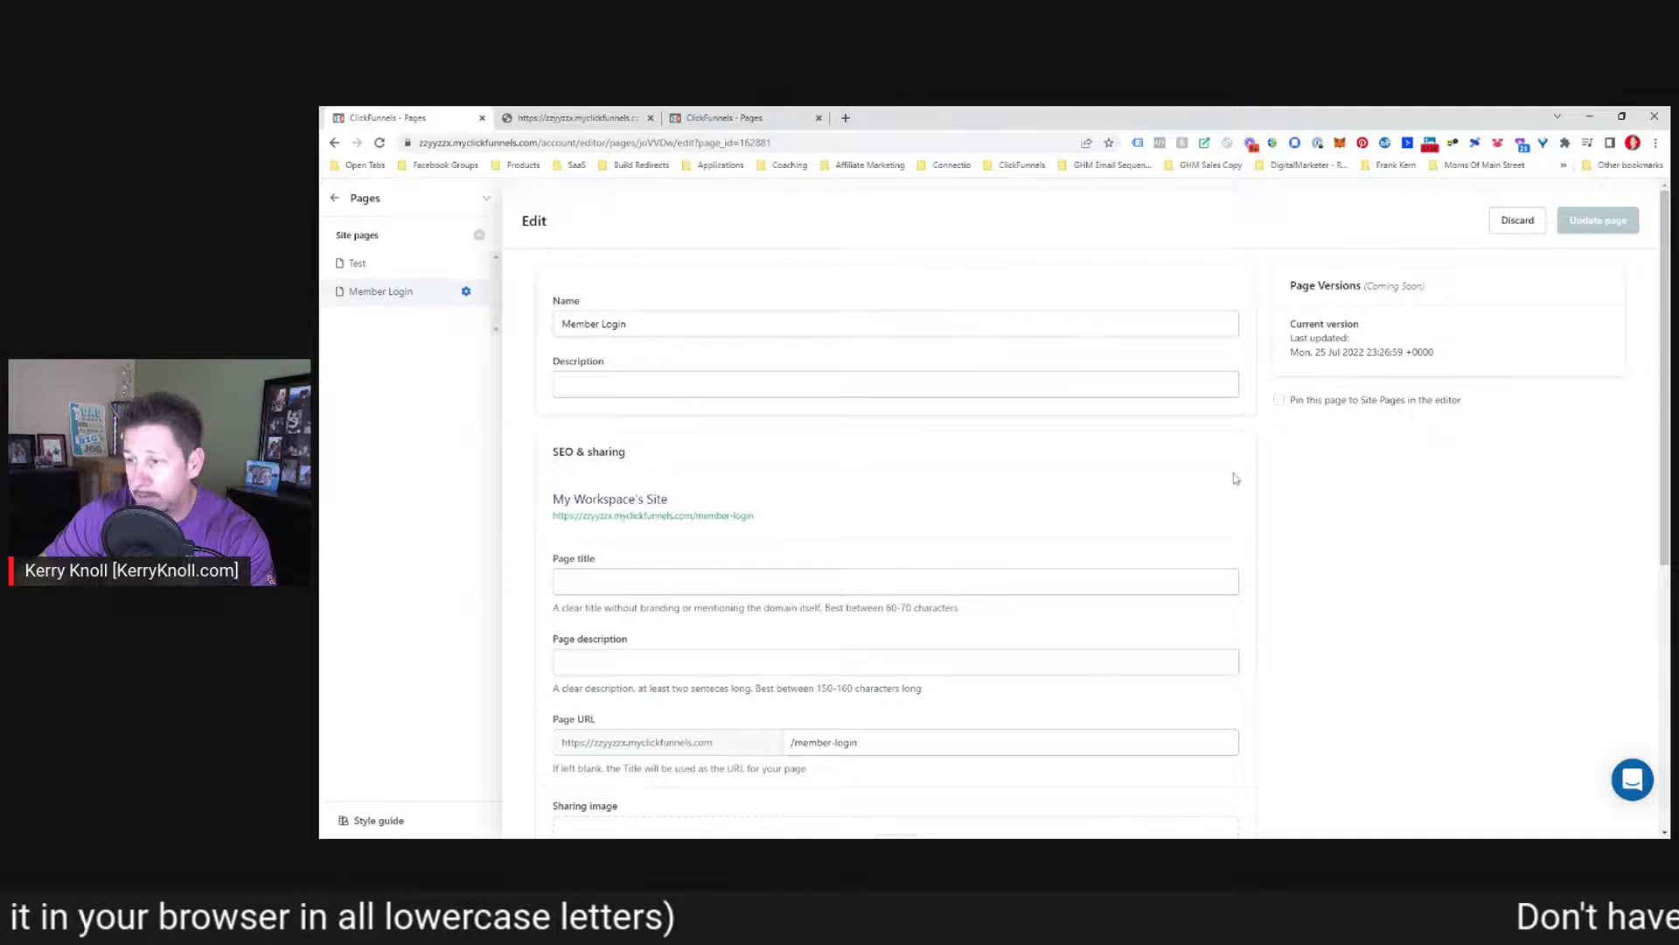
{"action": "scroll", "coordinate": [1293, 549], "scroll_direction": "down", "scroll_amount": 5}
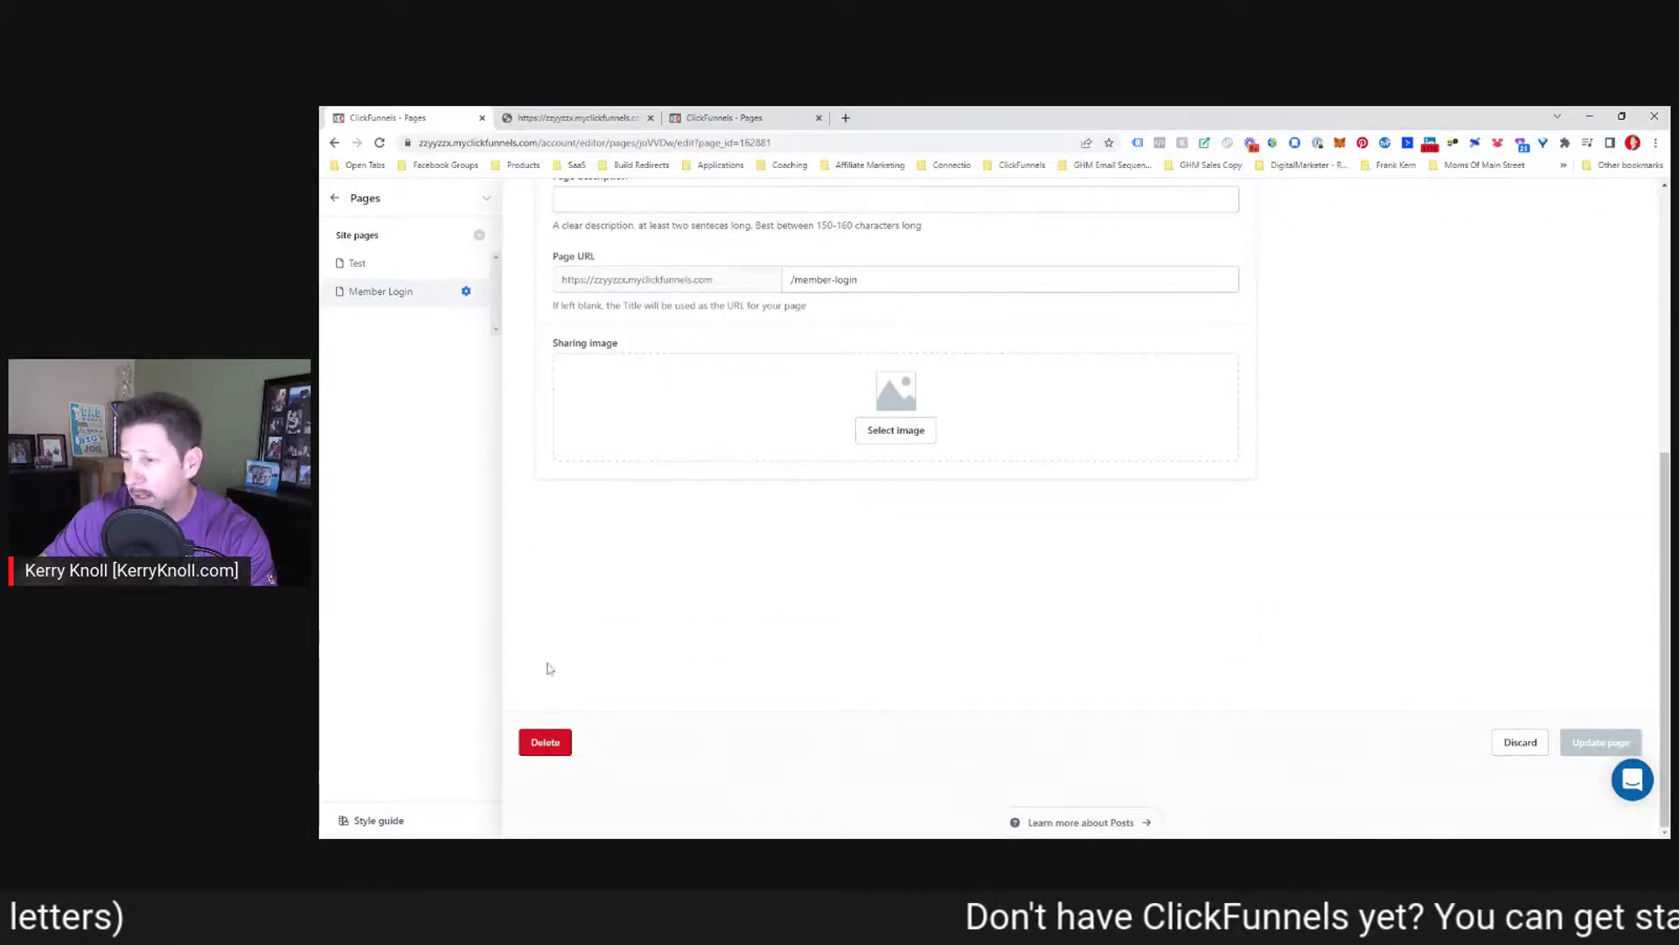
{"action": "left_click", "coordinate": [367, 297]}
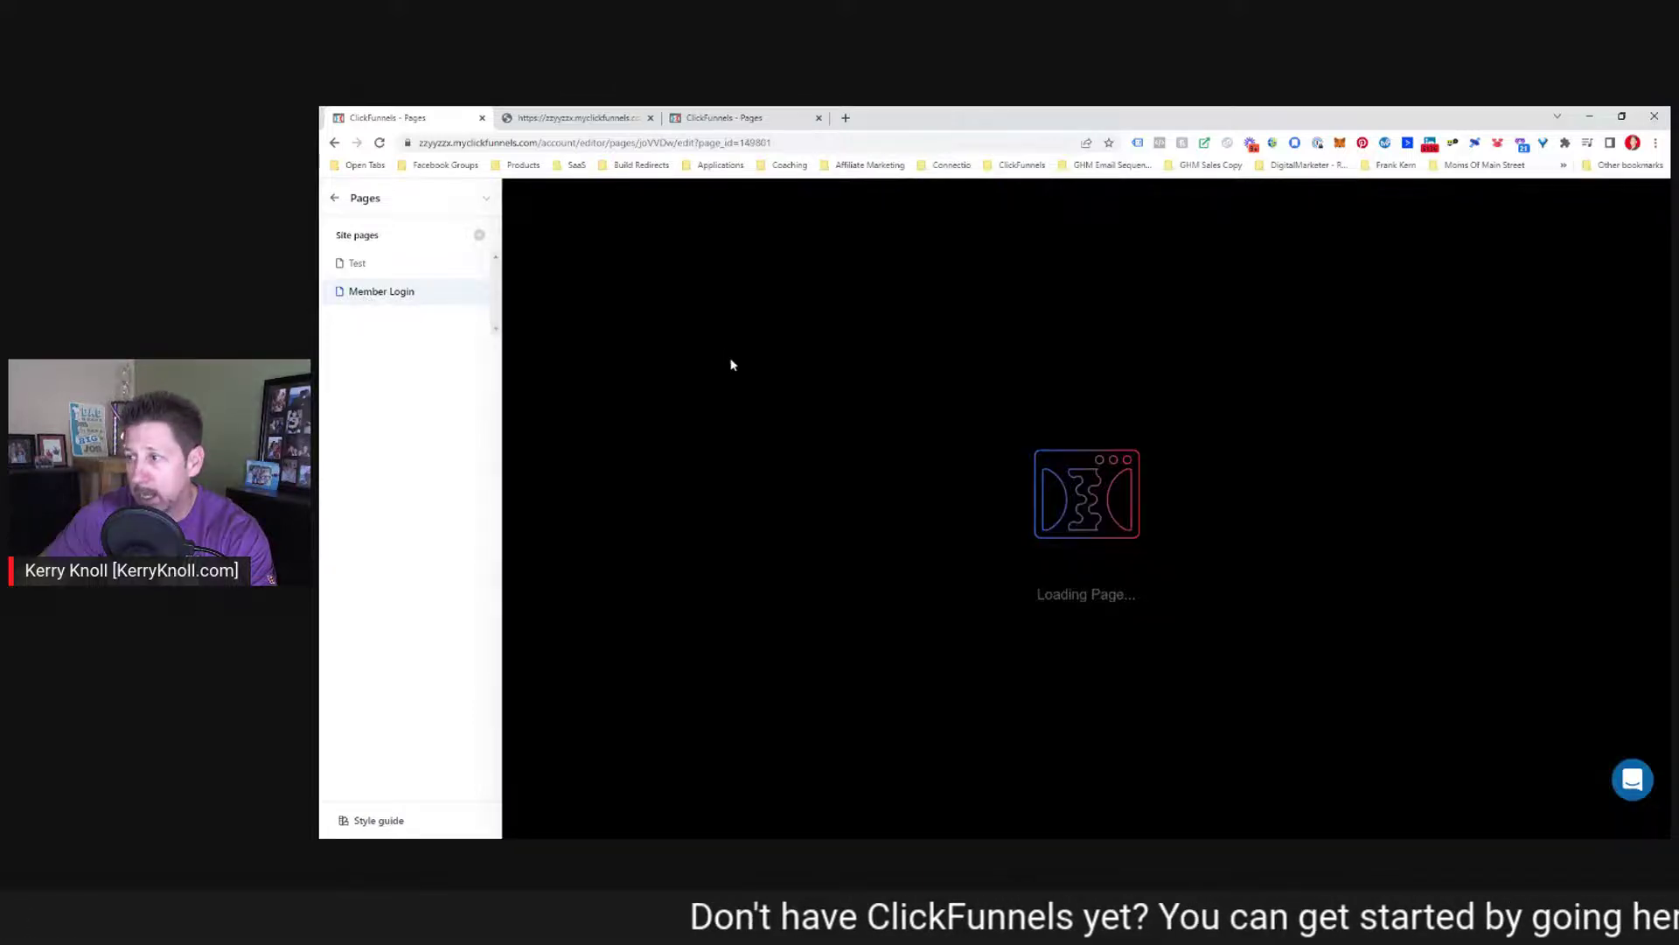